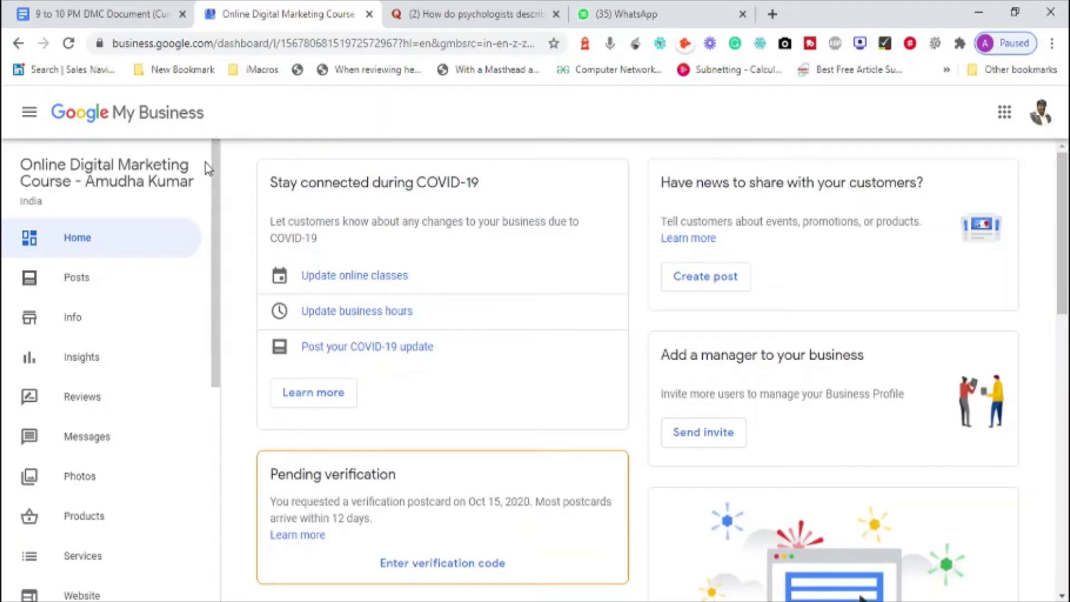
{"action": "left_click_drag", "start_coordinate": [195, 184], "coordinate": [28, 165]}
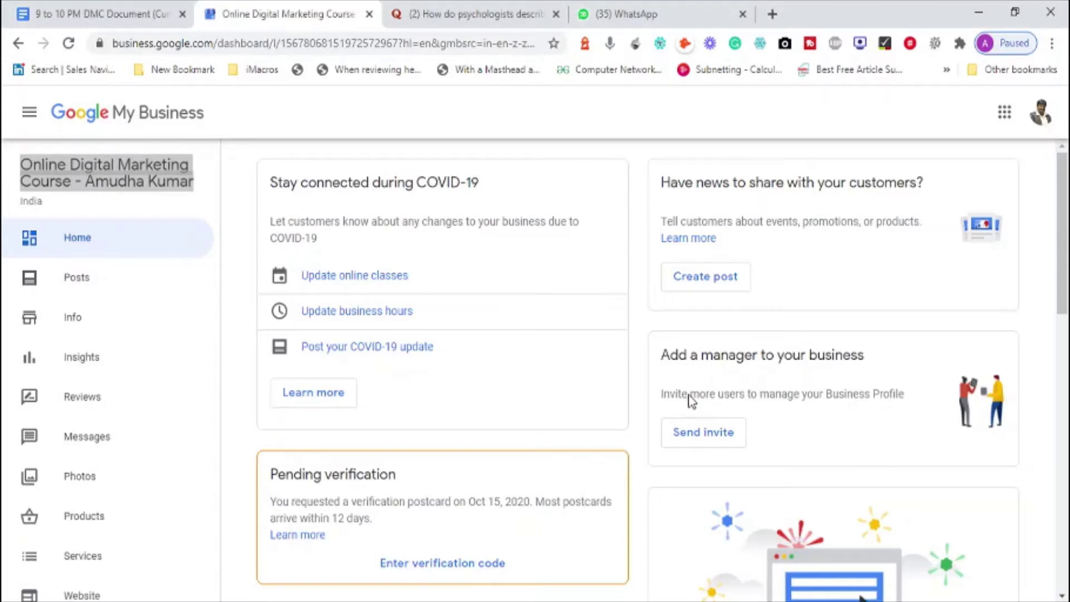
{"action": "left_click", "coordinate": [228, 163]}
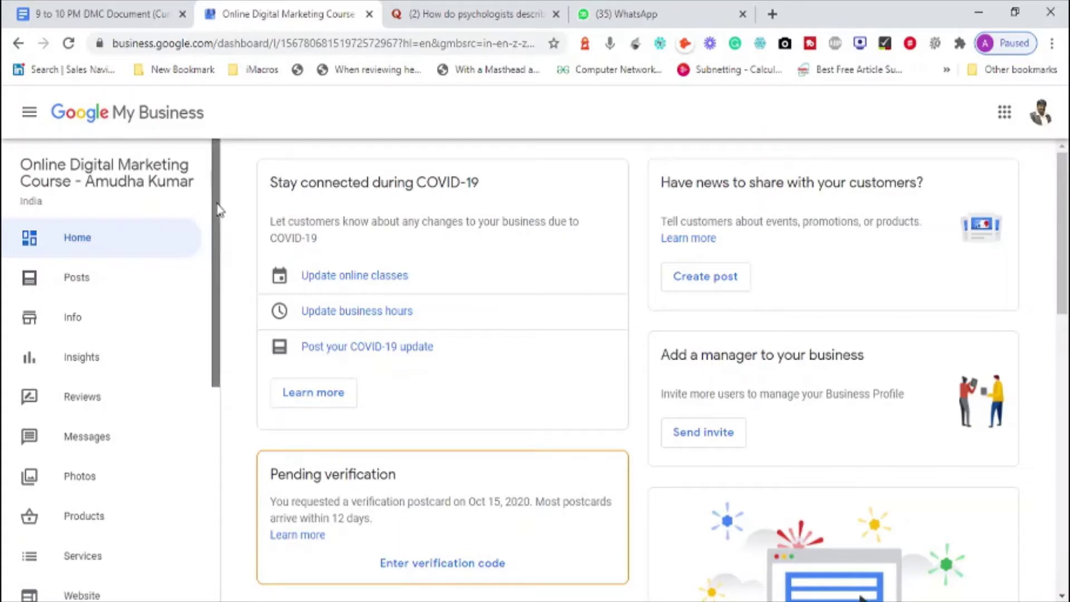
{"action": "scroll", "coordinate": [219, 210], "scroll_direction": "down", "scroll_amount": 1}
{"action": "scroll", "coordinate": [219, 211], "scroll_direction": "up", "scroll_amount": 1}
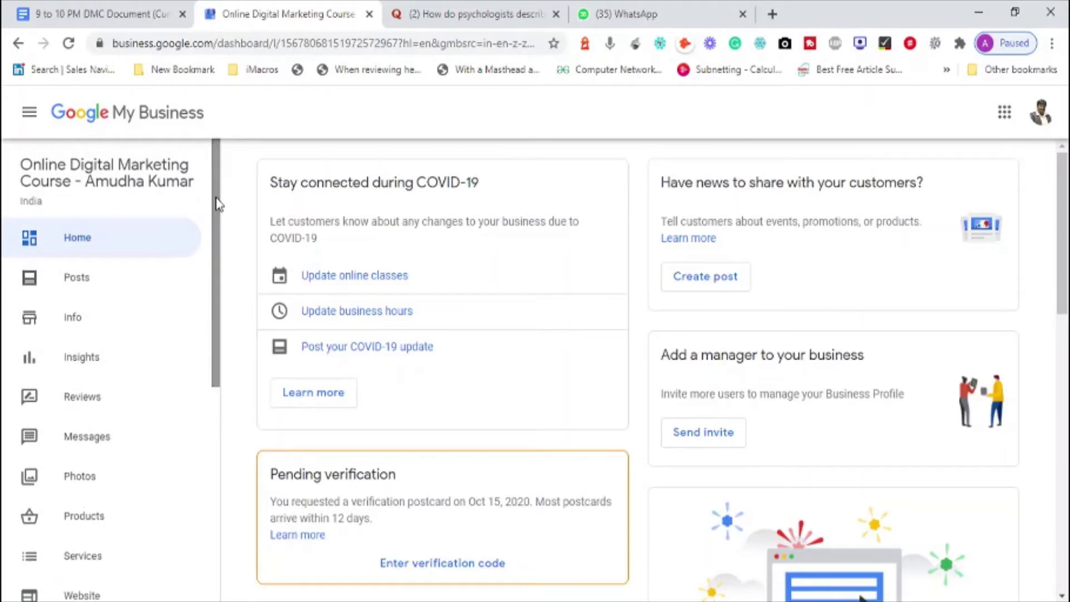
Step: Open the listing's Posts section, read the tips for creating a product post, and dismiss them
{"action": "left_click", "coordinate": [88, 287]}
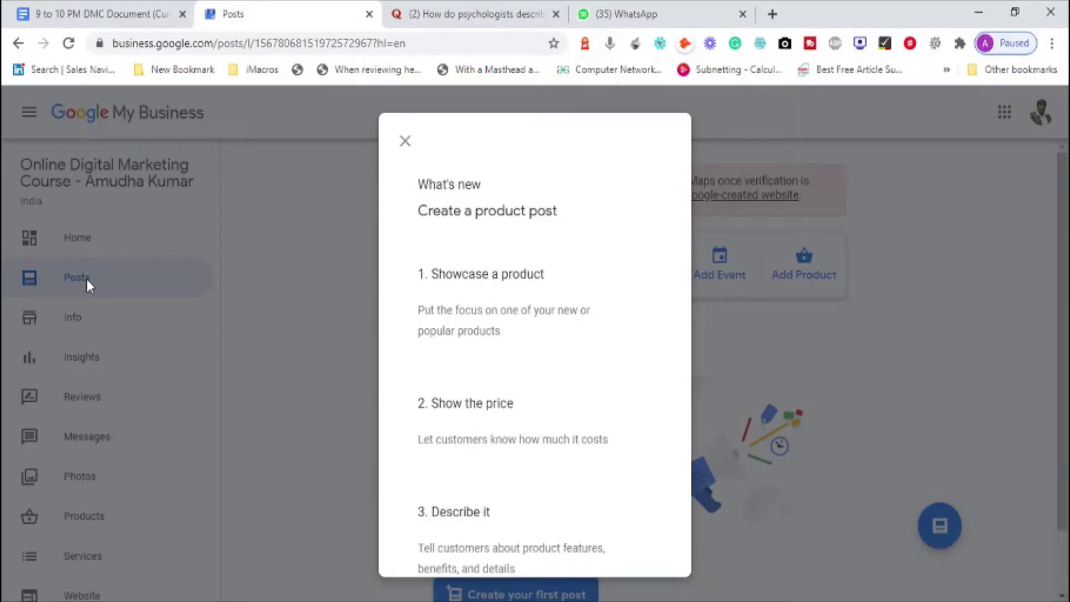
{"action": "triple_click", "coordinate": [488, 274]}
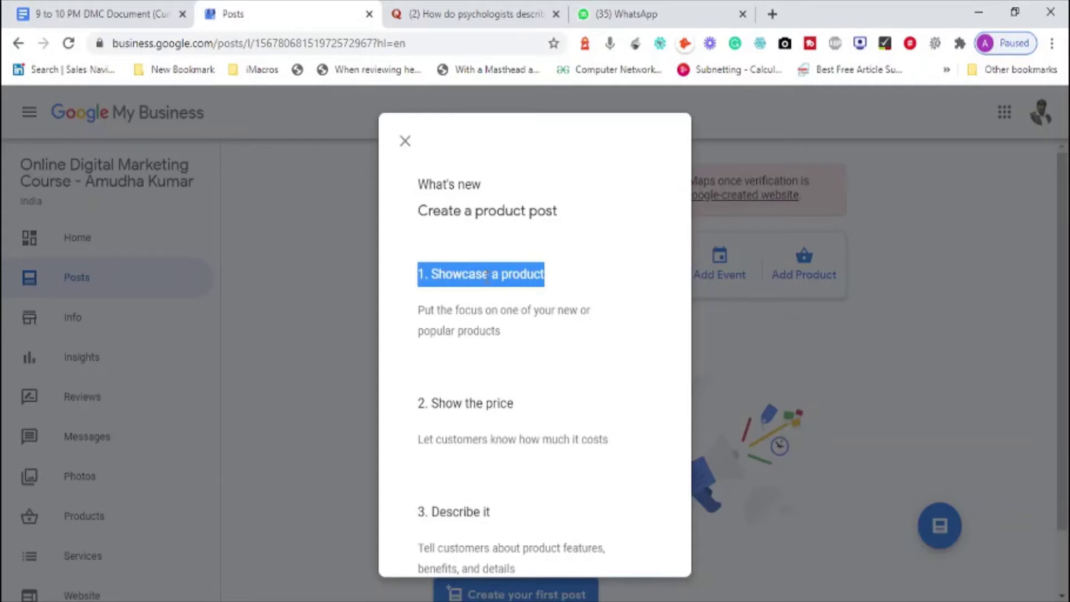
{"action": "left_click", "coordinate": [518, 293]}
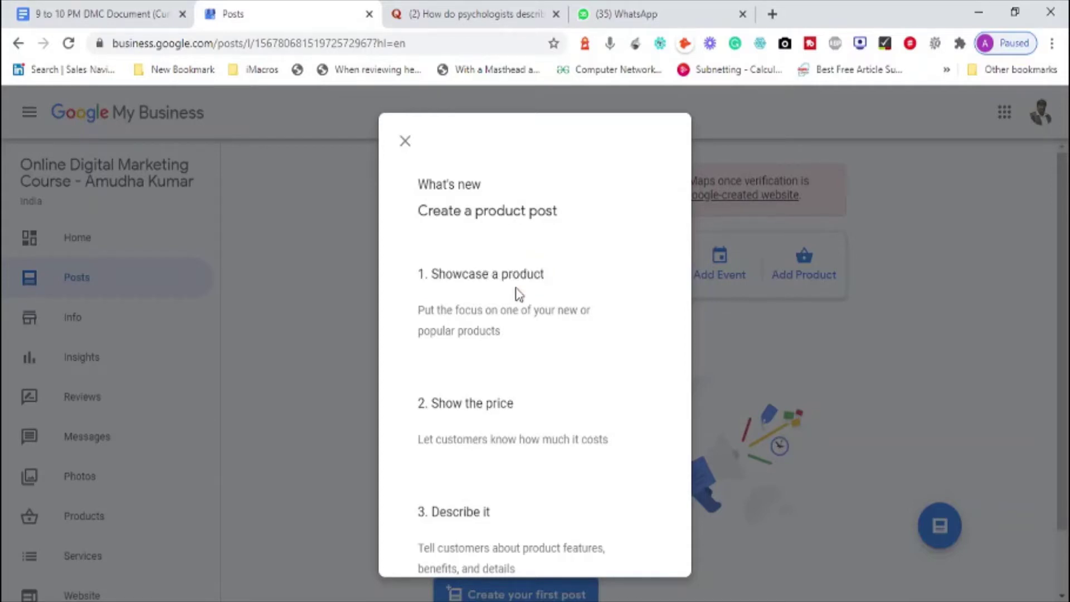
{"action": "triple_click", "coordinate": [478, 410]}
{"action": "double_click", "coordinate": [473, 512]}
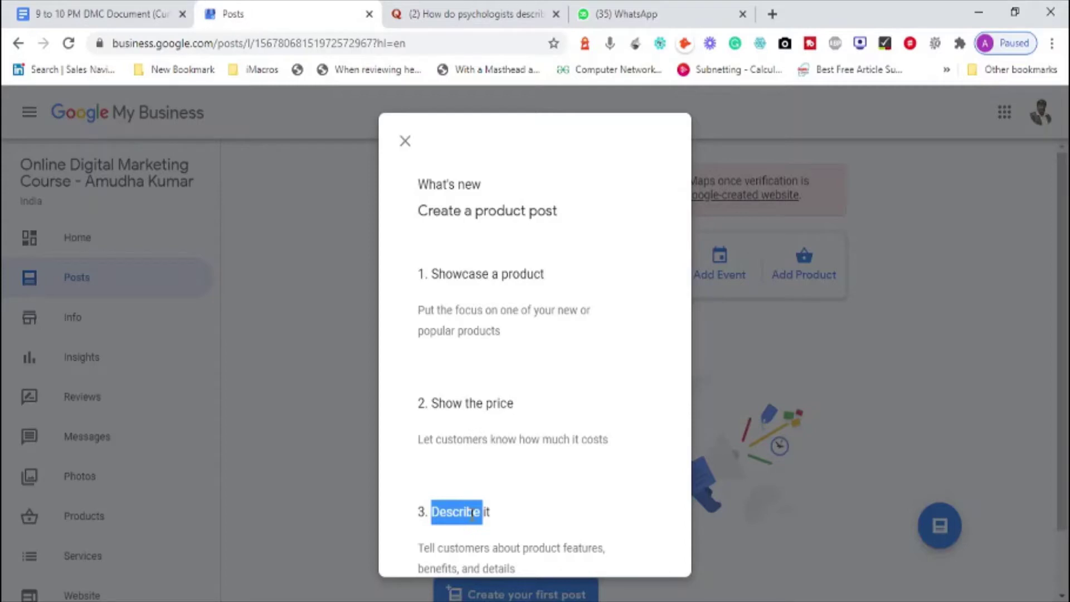
{"action": "left_click", "coordinate": [481, 394]}
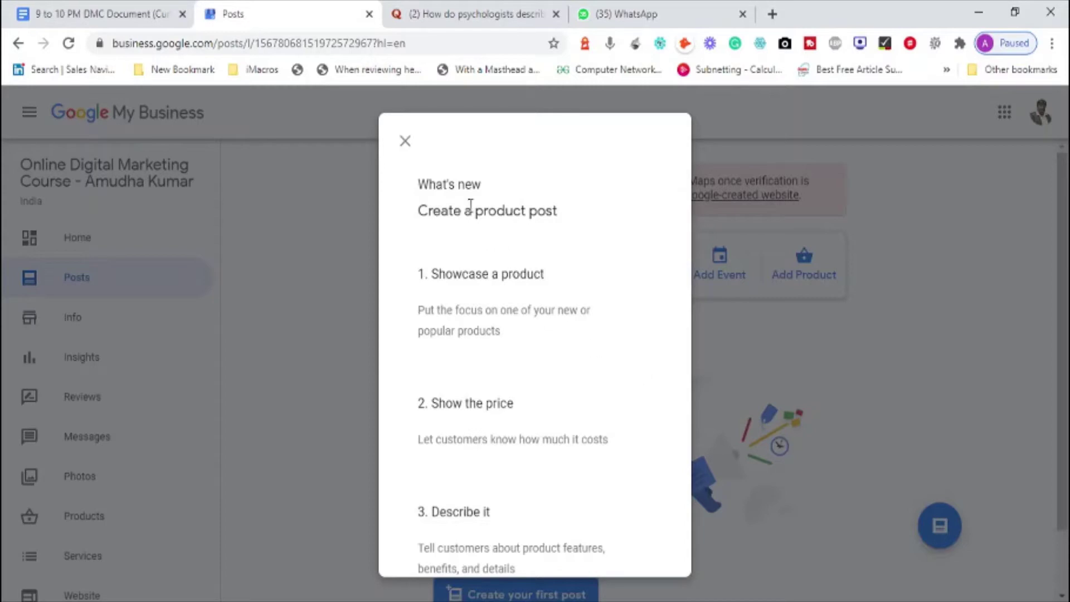
{"action": "left_click", "coordinate": [406, 142]}
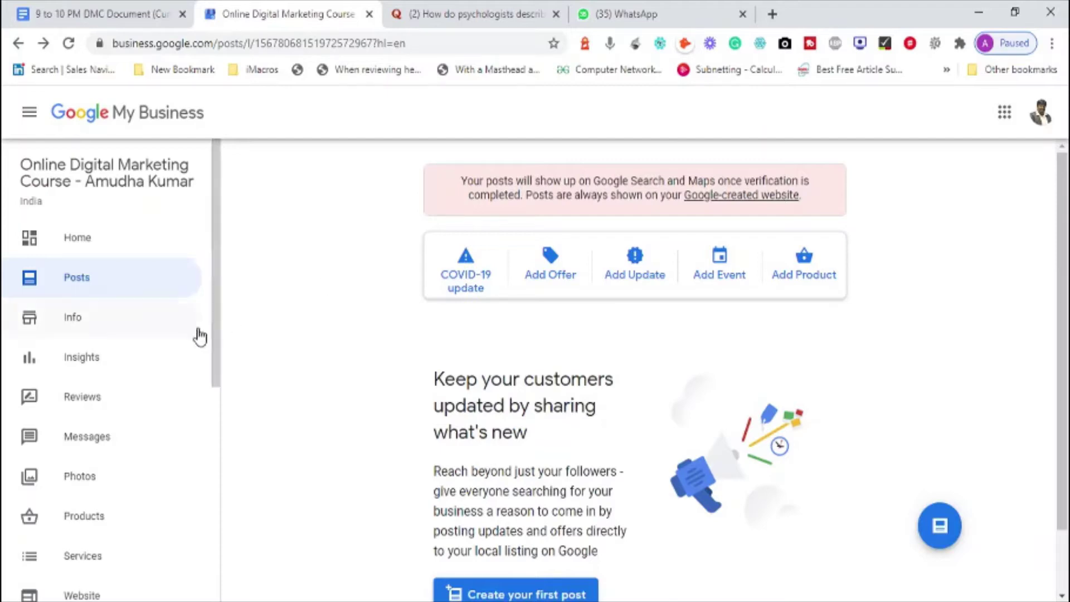
Step: Open the listing's Info section and view the business name editor, leaving it without saving
{"action": "left_click", "coordinate": [78, 328]}
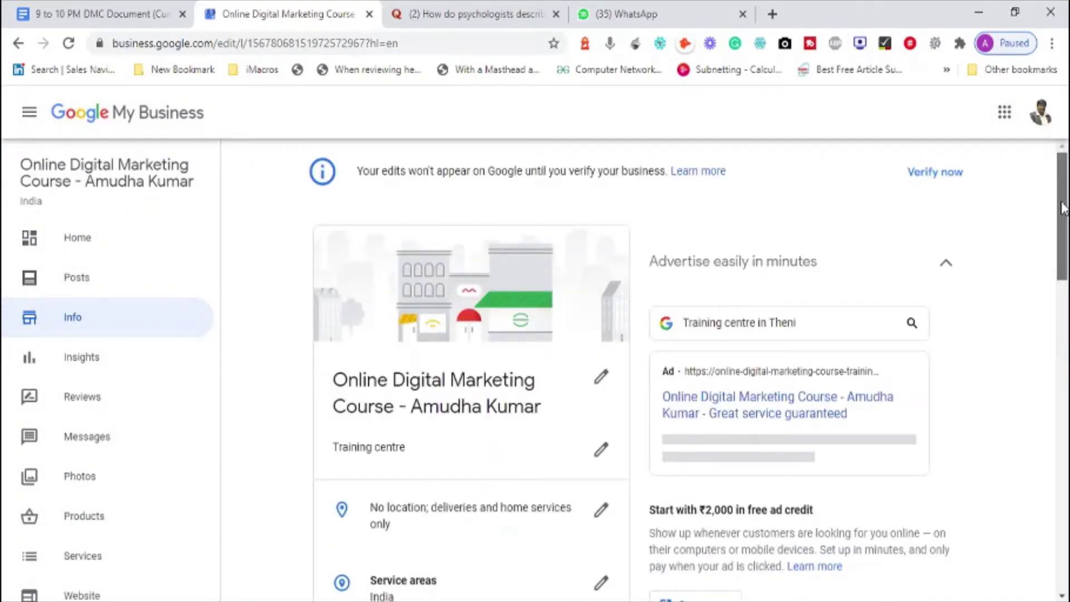
{"action": "left_click_drag", "start_coordinate": [1062, 209], "coordinate": [1065, 242]}
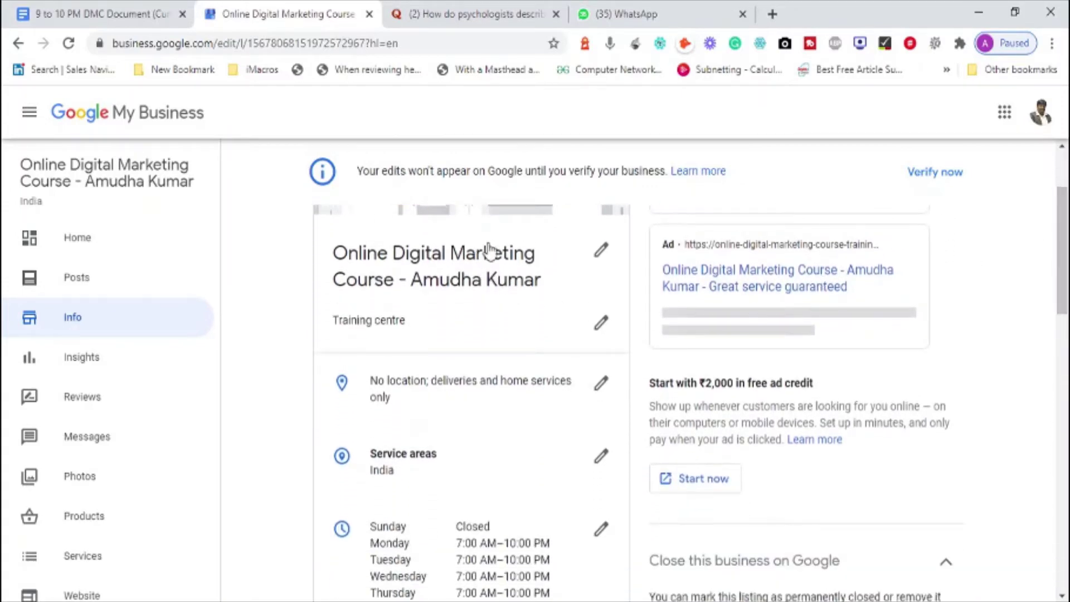
{"action": "left_click", "coordinate": [605, 254]}
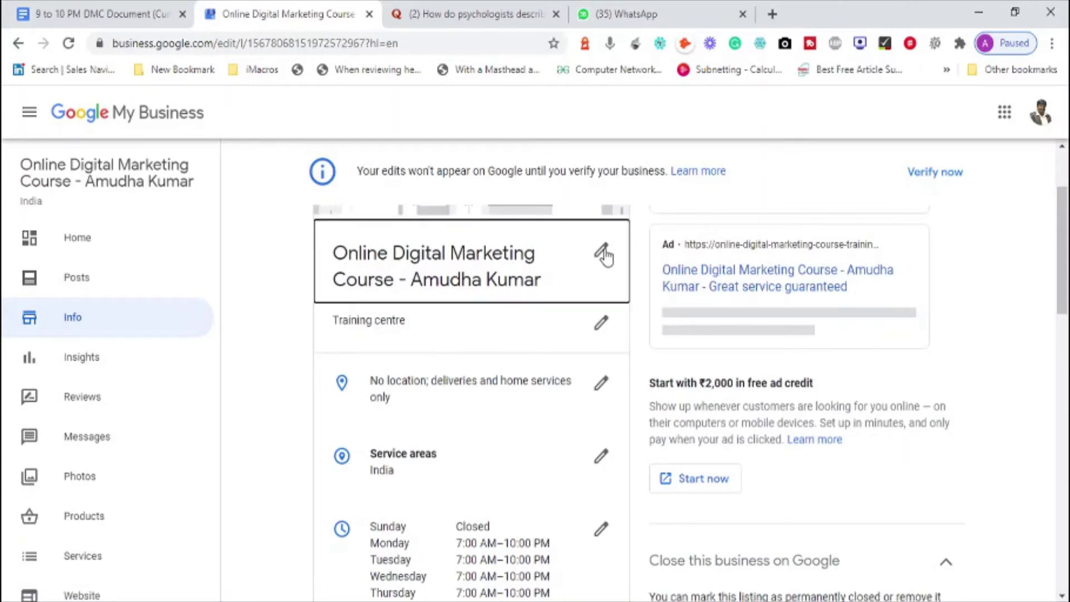
{"action": "left_click", "coordinate": [608, 431]}
{"action": "left_click_drag", "start_coordinate": [1064, 262], "coordinate": [1065, 251]}
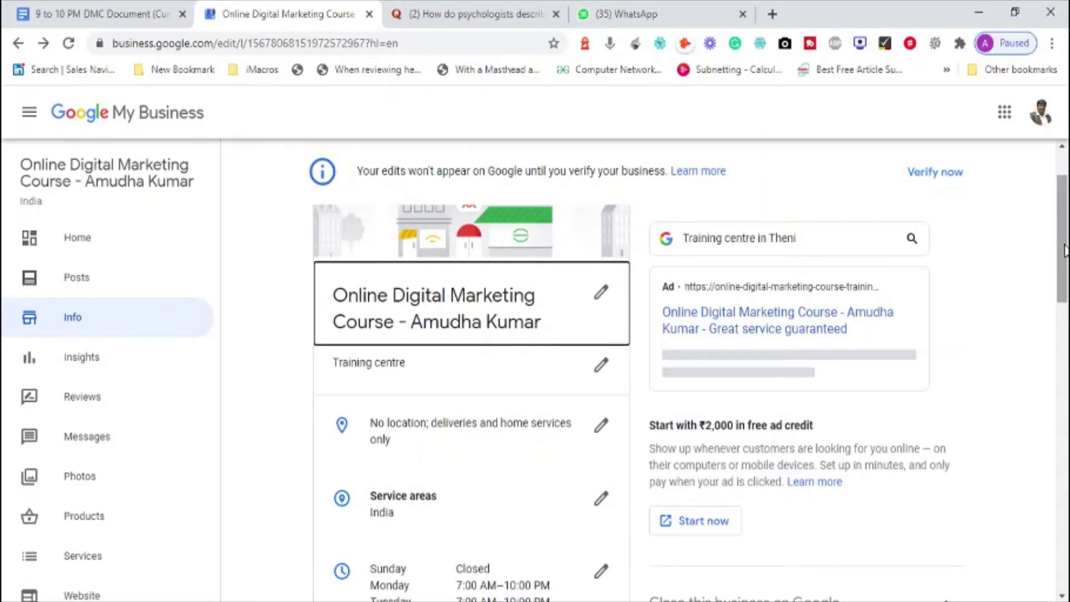
{"action": "left_click_drag", "start_coordinate": [1065, 251], "coordinate": [1065, 262]}
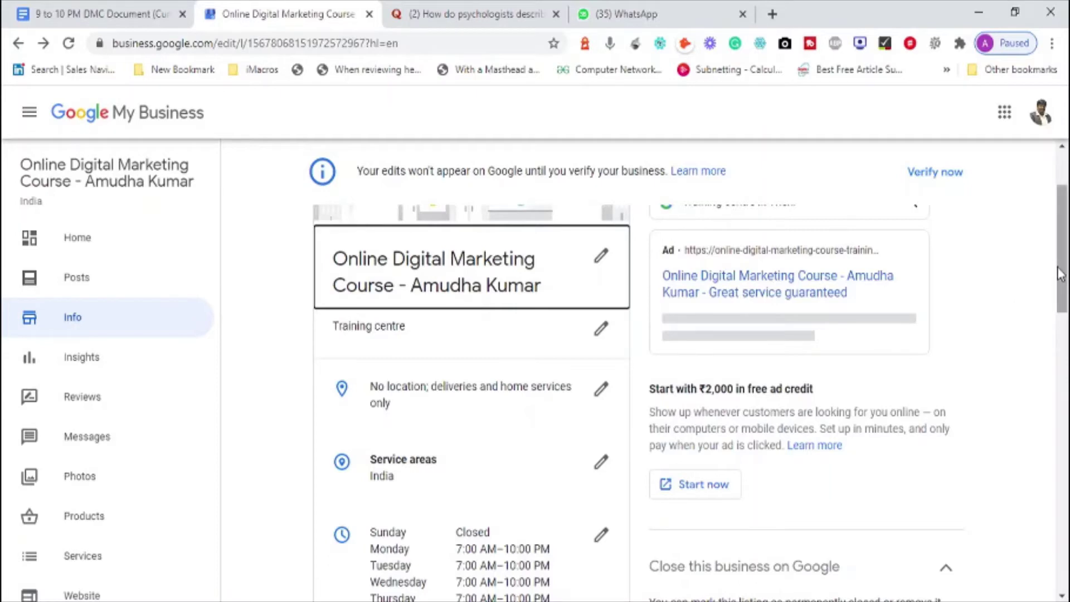
Step: Review the listing's hours, contact, website, products, services and attributes details, viewing the website editor without applying a change
{"action": "left_click_drag", "start_coordinate": [1062, 278], "coordinate": [1062, 343]}
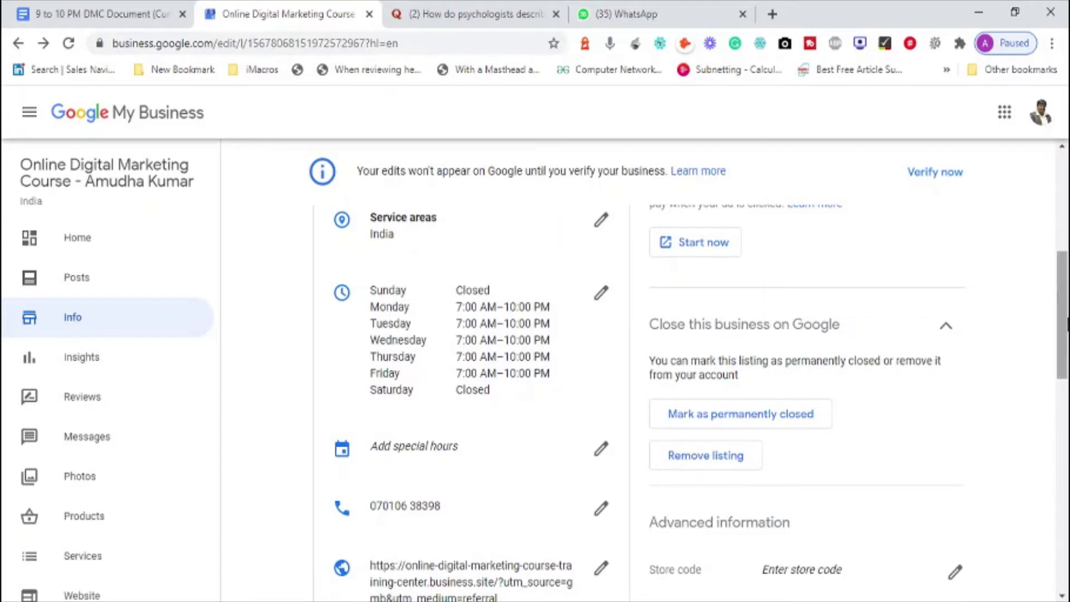
{"action": "left_click_drag", "start_coordinate": [1064, 332], "coordinate": [1064, 371]}
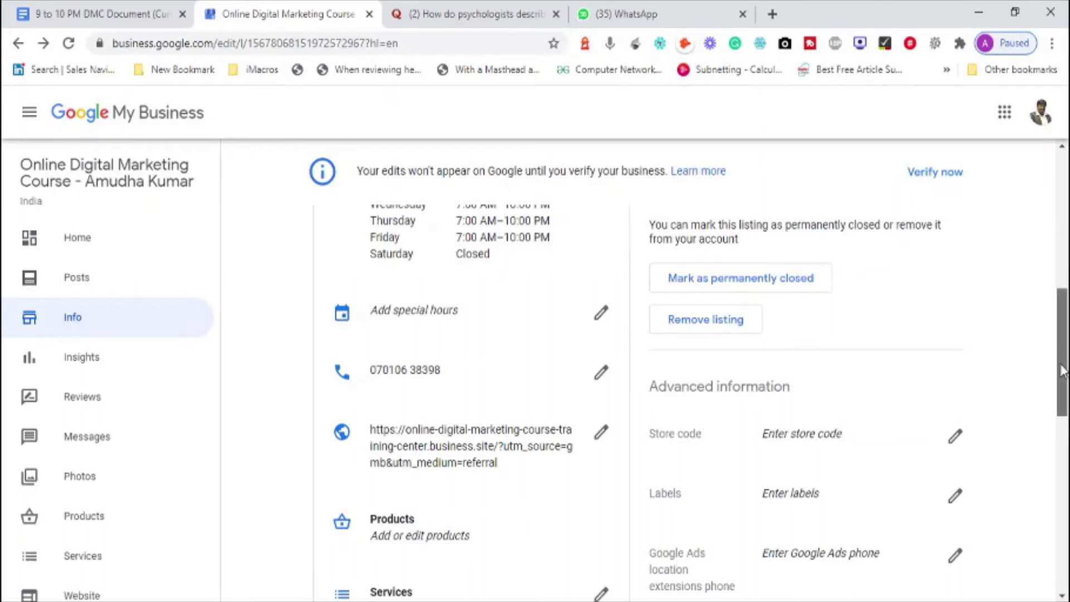
{"action": "left_click_drag", "start_coordinate": [1063, 371], "coordinate": [1063, 392]}
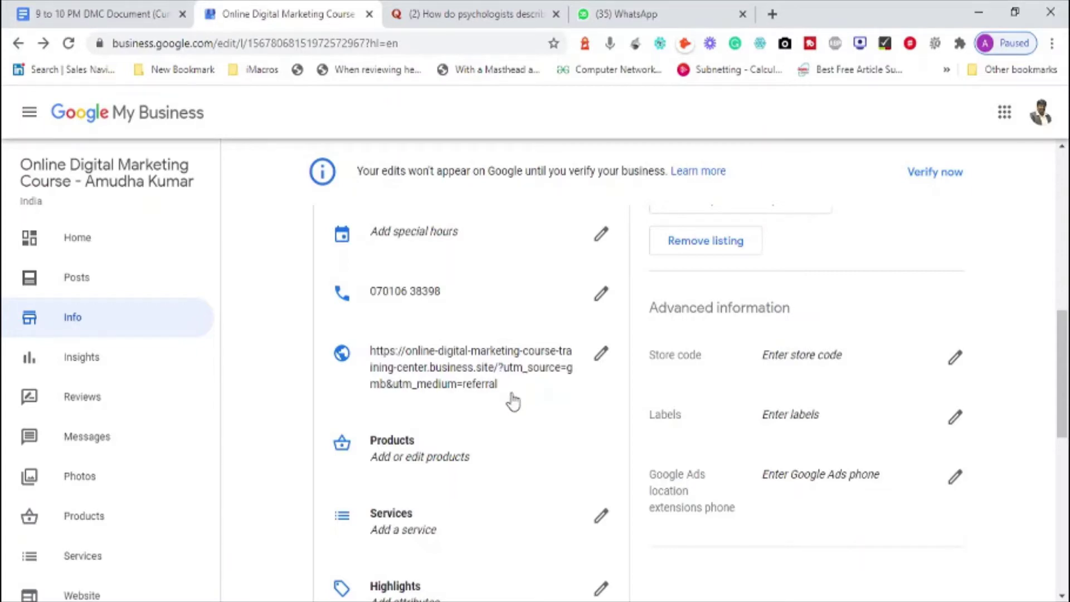
{"action": "left_click_drag", "start_coordinate": [511, 395], "coordinate": [372, 361]}
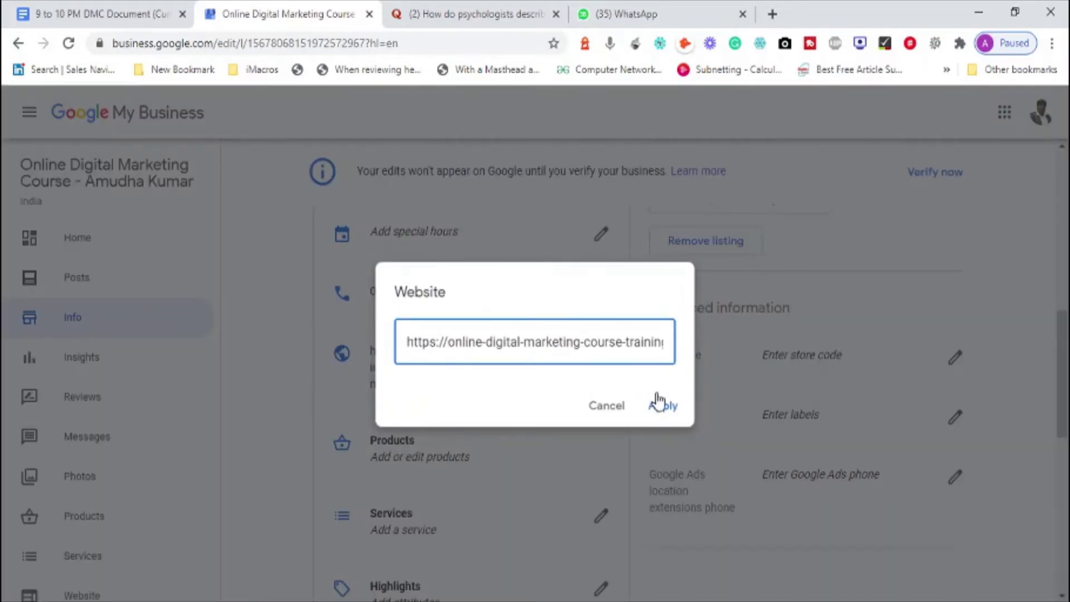
{"action": "left_click", "coordinate": [609, 410]}
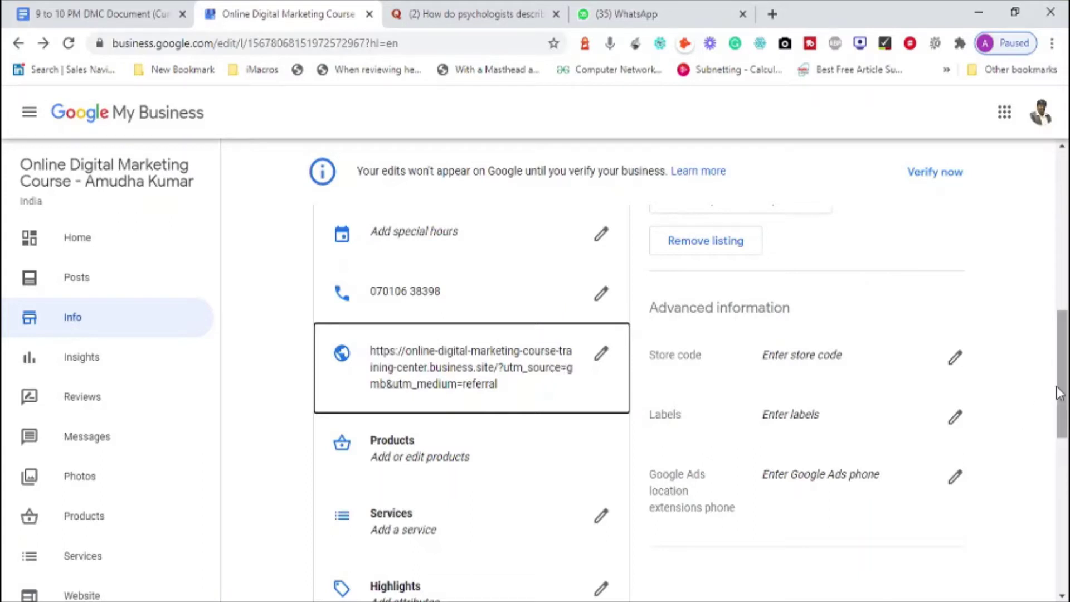
{"action": "scroll", "coordinate": [1061, 393], "scroll_direction": "down", "scroll_amount": 3}
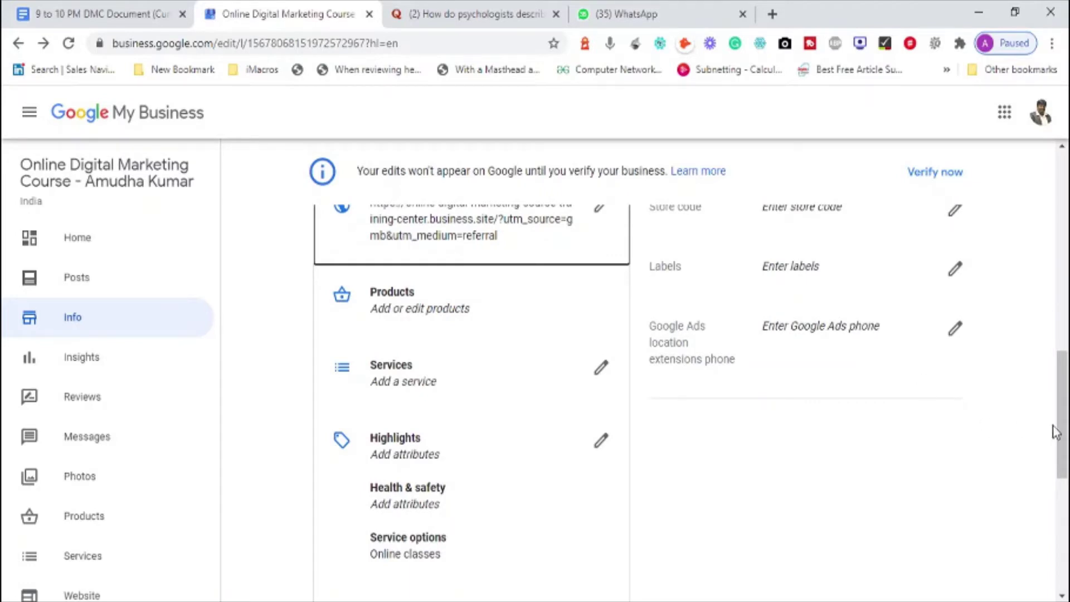
{"action": "left_click_drag", "start_coordinate": [1065, 437], "coordinate": [1046, 204]}
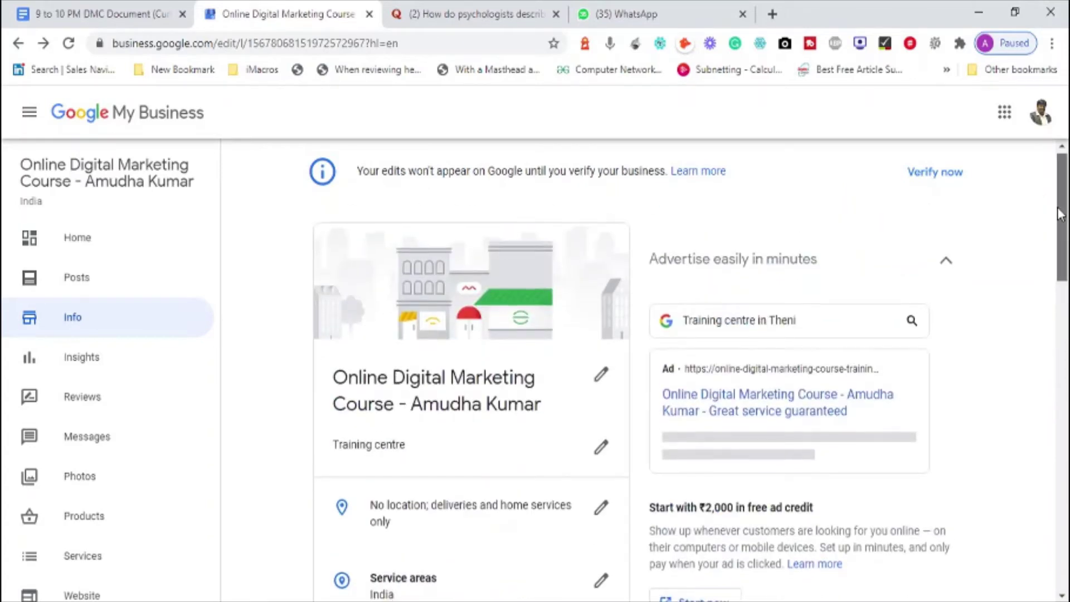
{"action": "left_click_drag", "start_coordinate": [1060, 210], "coordinate": [1012, 254]}
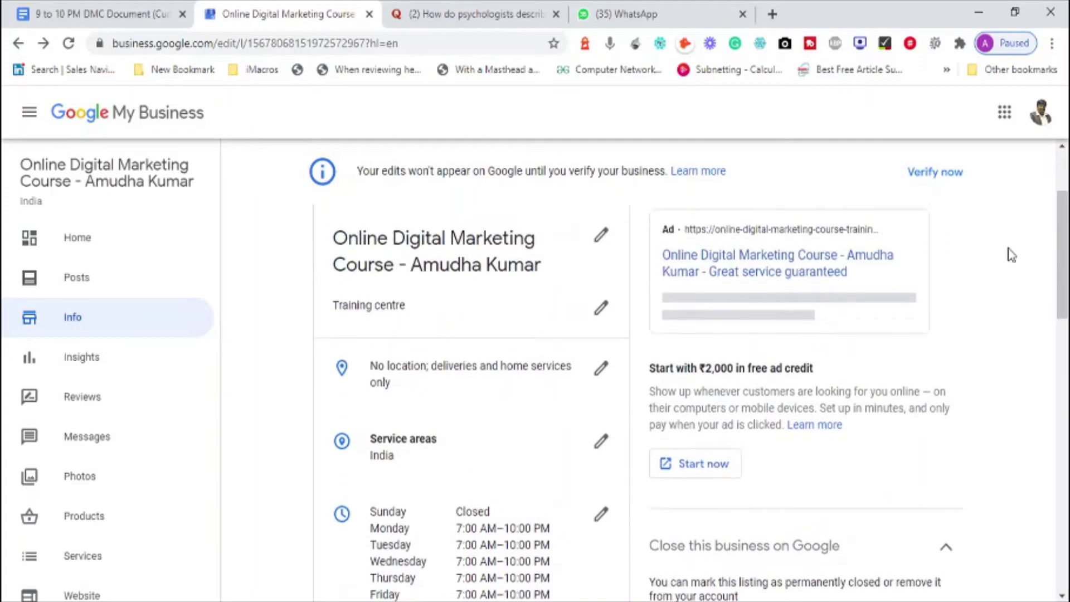
Step: Look through the listing's Insights, Reviews and Messages sections
{"action": "left_click", "coordinate": [81, 363]}
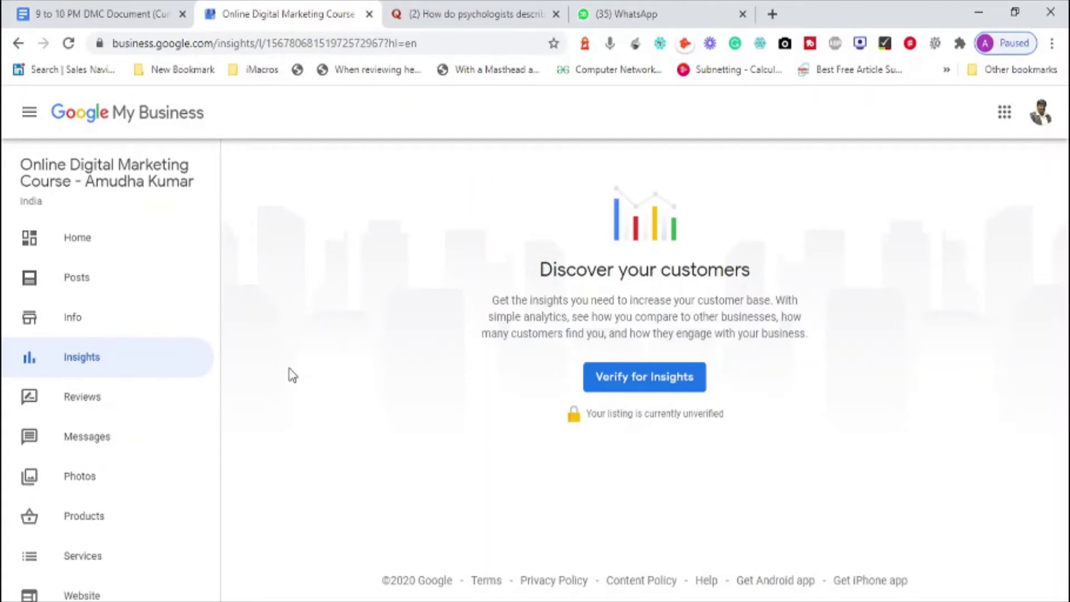
{"action": "left_click", "coordinate": [96, 401]}
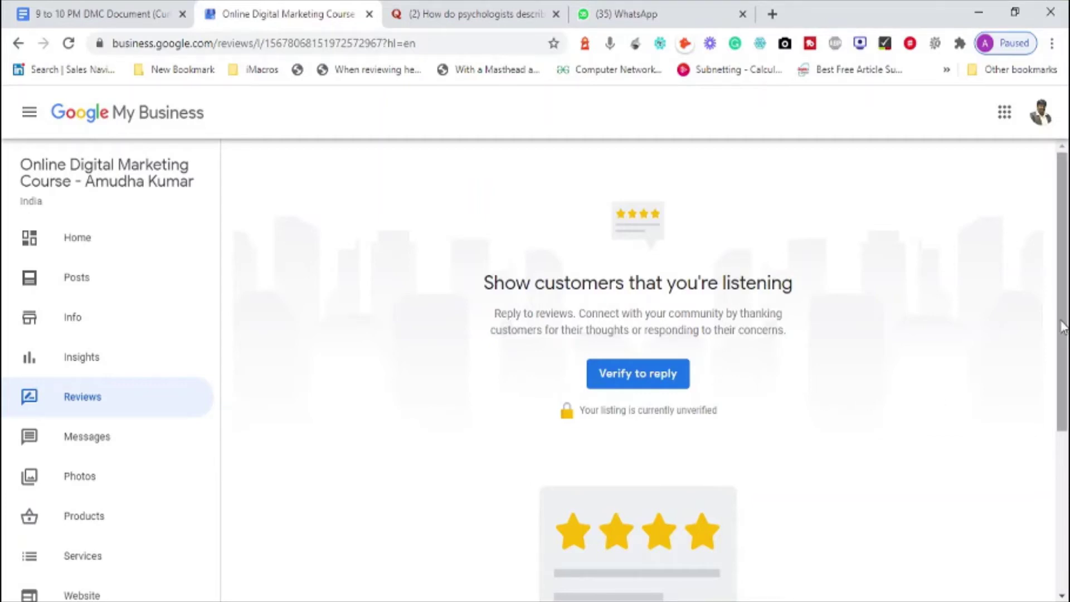
{"action": "scroll", "coordinate": [1061, 323], "scroll_direction": "down", "scroll_amount": 1}
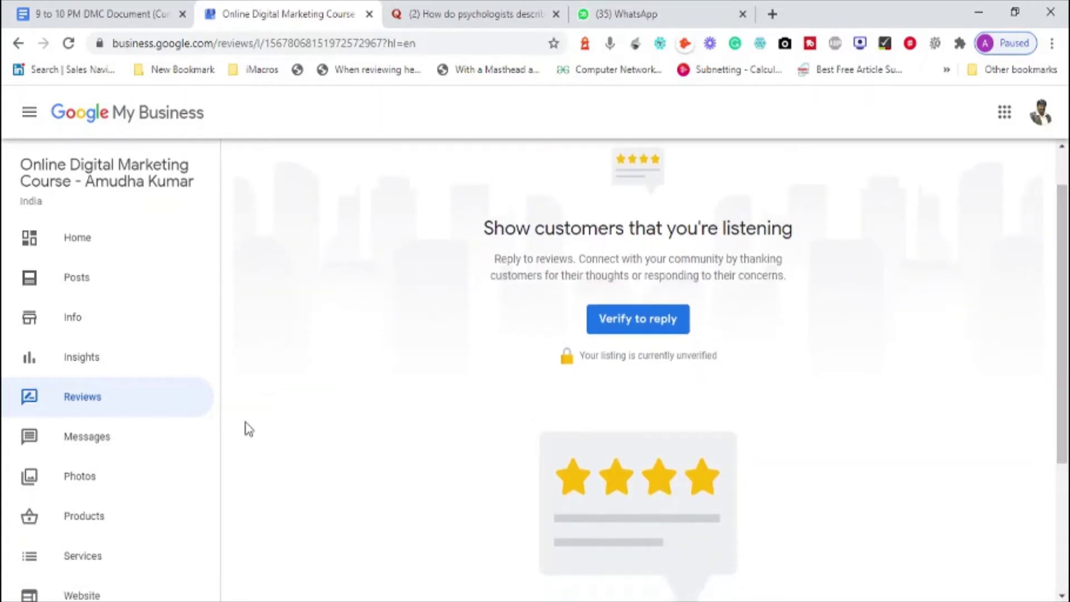
{"action": "left_click", "coordinate": [102, 438]}
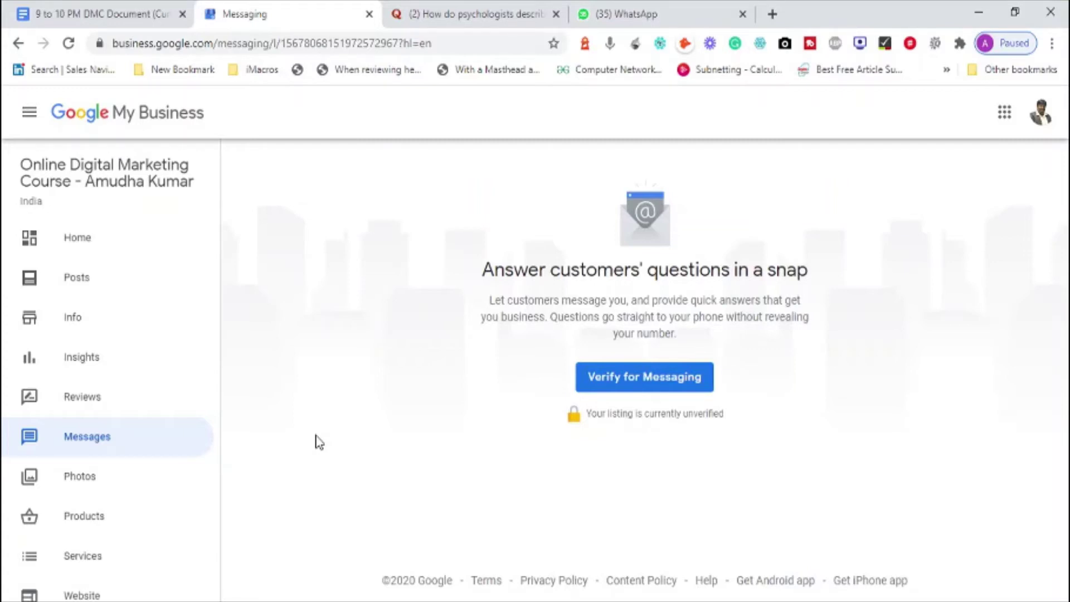
Step: Examine the listing's Photos section with its media categories, and the Products section
{"action": "left_click", "coordinate": [100, 479]}
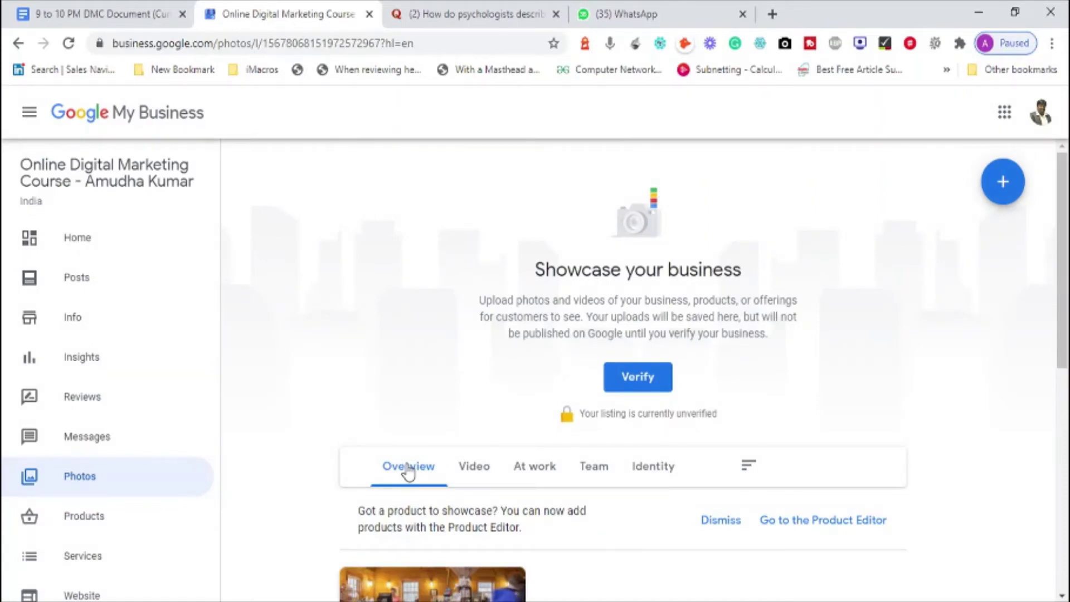
{"action": "left_click_drag", "start_coordinate": [1067, 283], "coordinate": [1068, 338]}
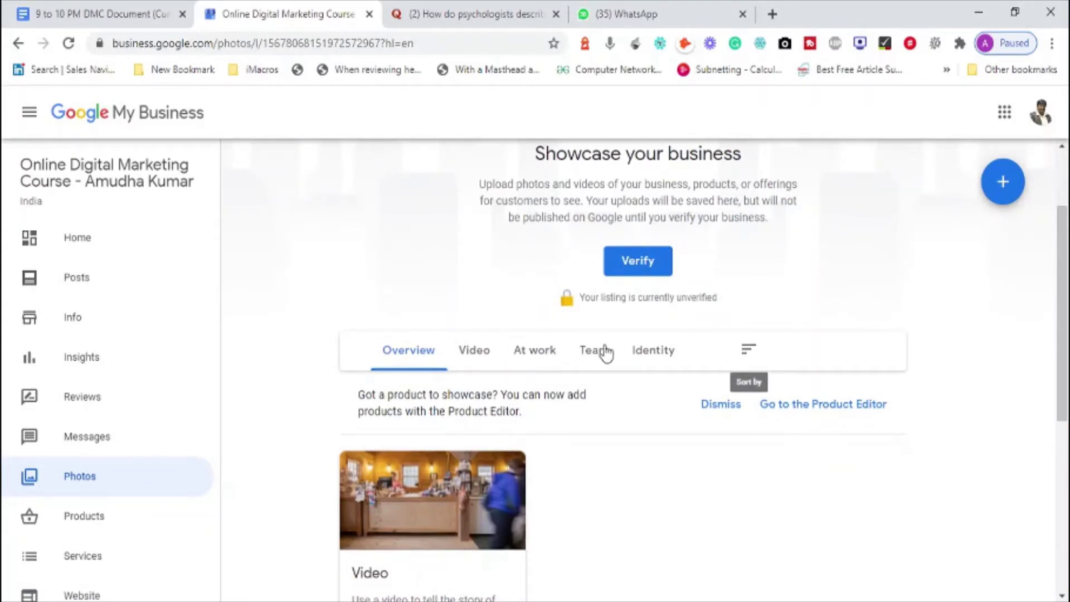
{"action": "left_click", "coordinate": [97, 518]}
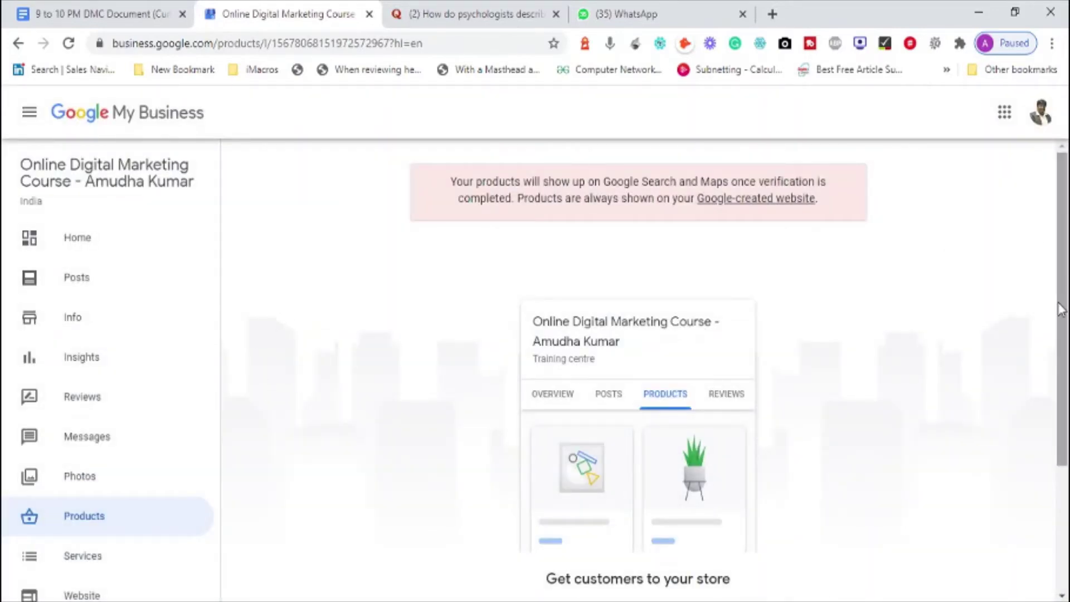
{"action": "left_click_drag", "start_coordinate": [1062, 329], "coordinate": [1061, 470]}
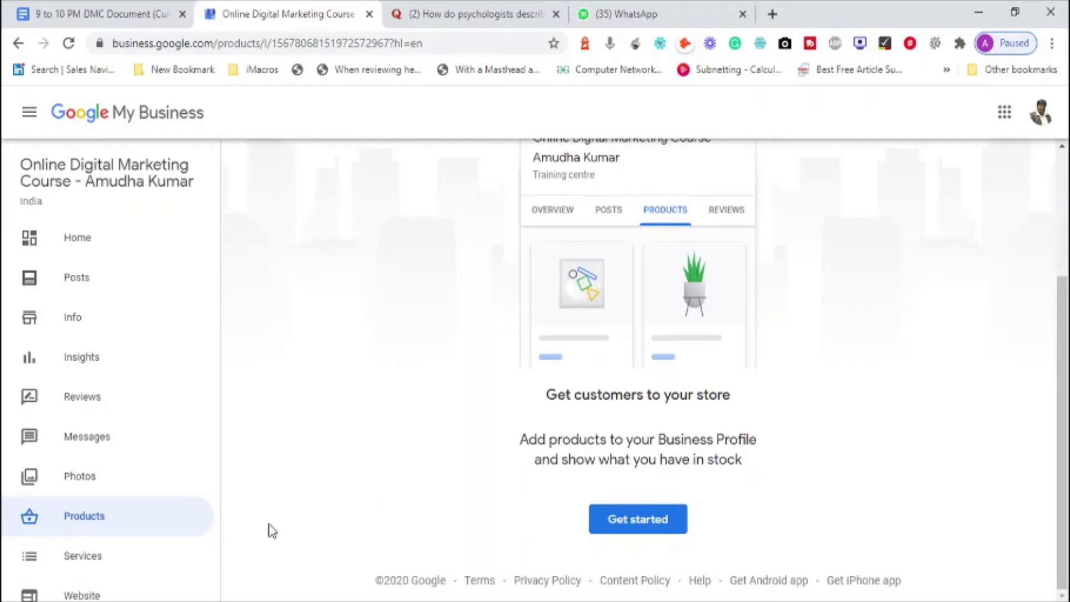
Step: Open the listing's Services section and enter a custom service named "Online Digital Marketing Course" under the Training centre category
{"action": "left_click", "coordinate": [95, 562]}
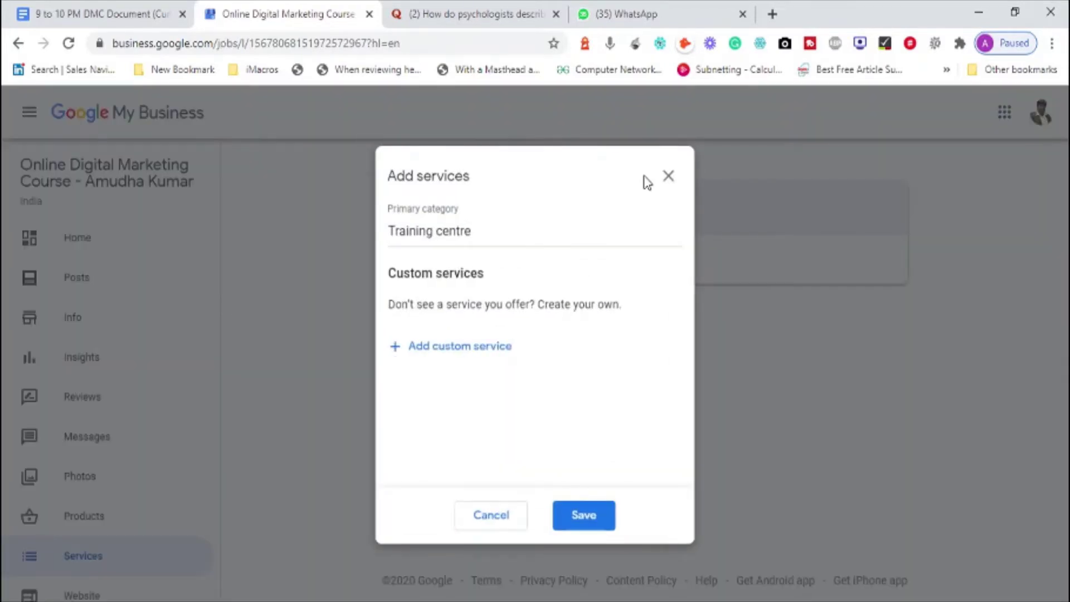
{"action": "left_click", "coordinate": [669, 177]}
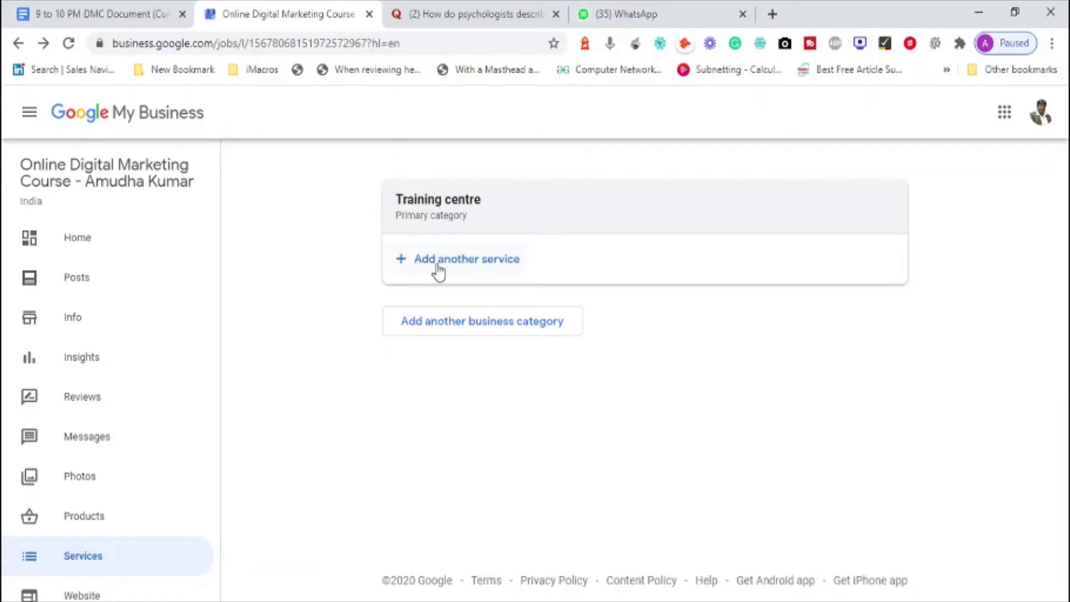
{"action": "left_click", "coordinate": [406, 268]}
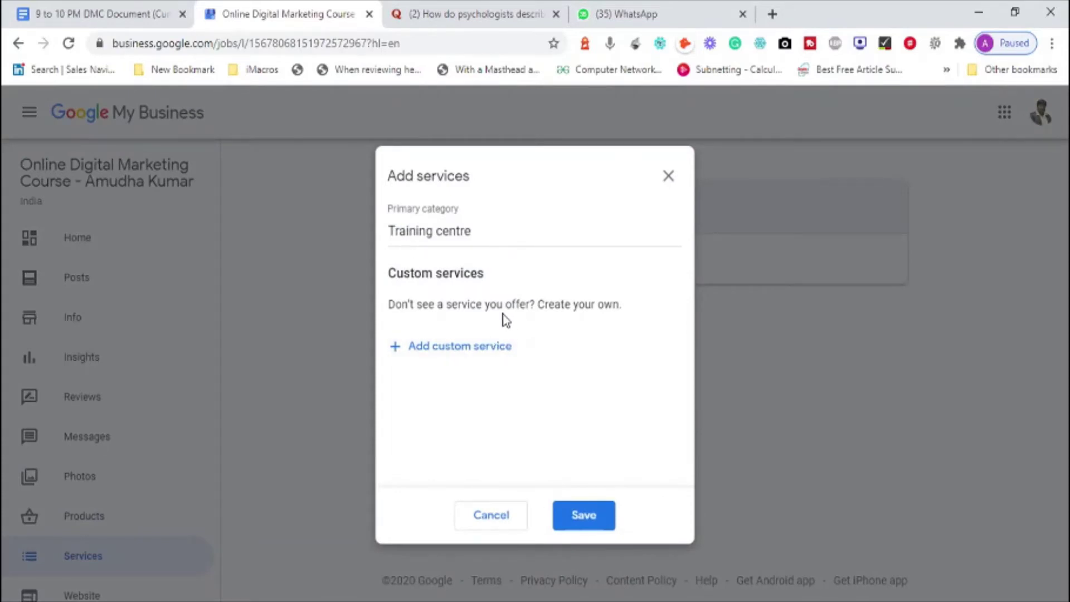
{"action": "left_click", "coordinate": [455, 350]}
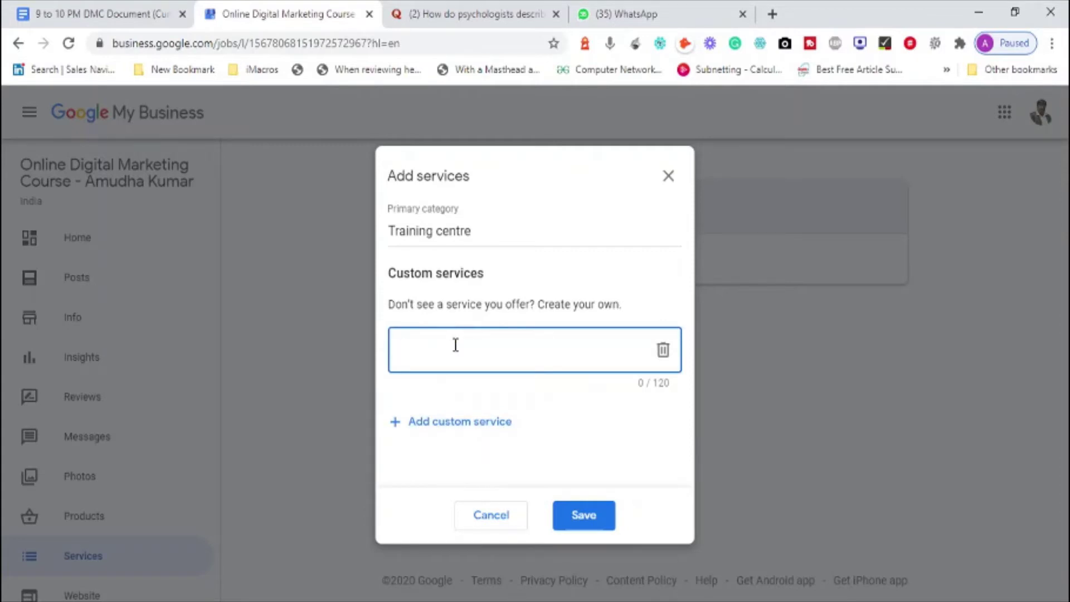
{"action": "type", "text": "Digital MArketing Course"}
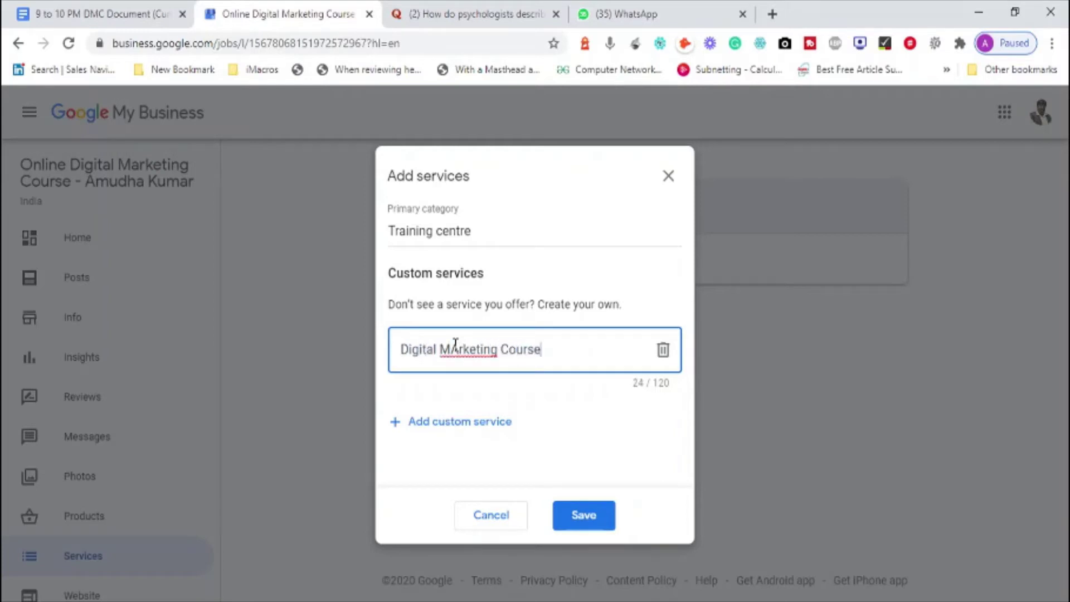
{"action": "key", "text": "Home"}
{"action": "type", "text": "Online"}
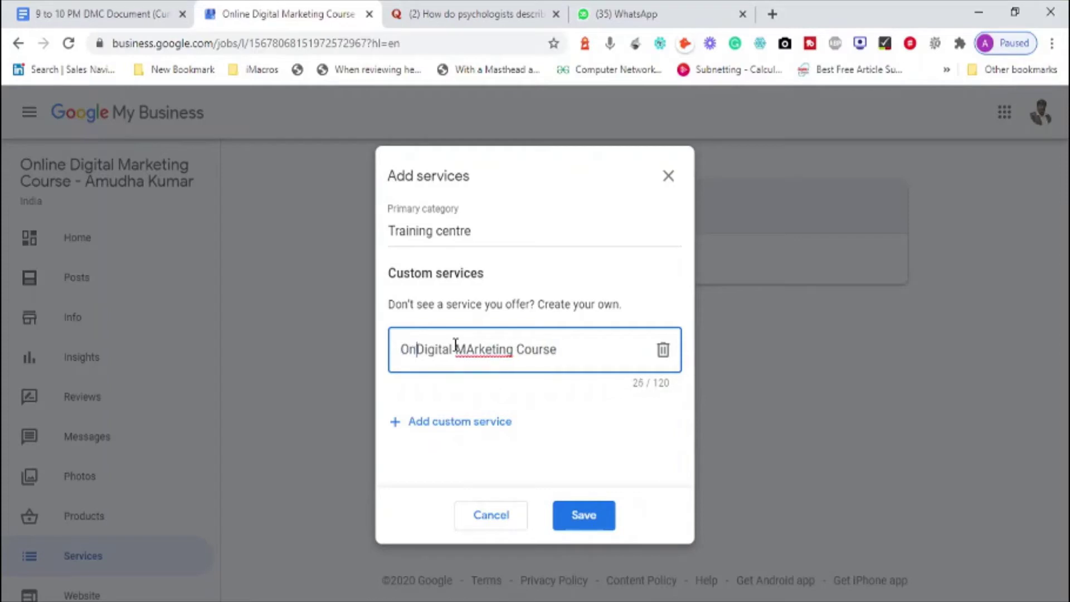
{"action": "left_click", "coordinate": [498, 347]}
{"action": "key", "text": "BackSpace"}
{"action": "type", "text": "a"}
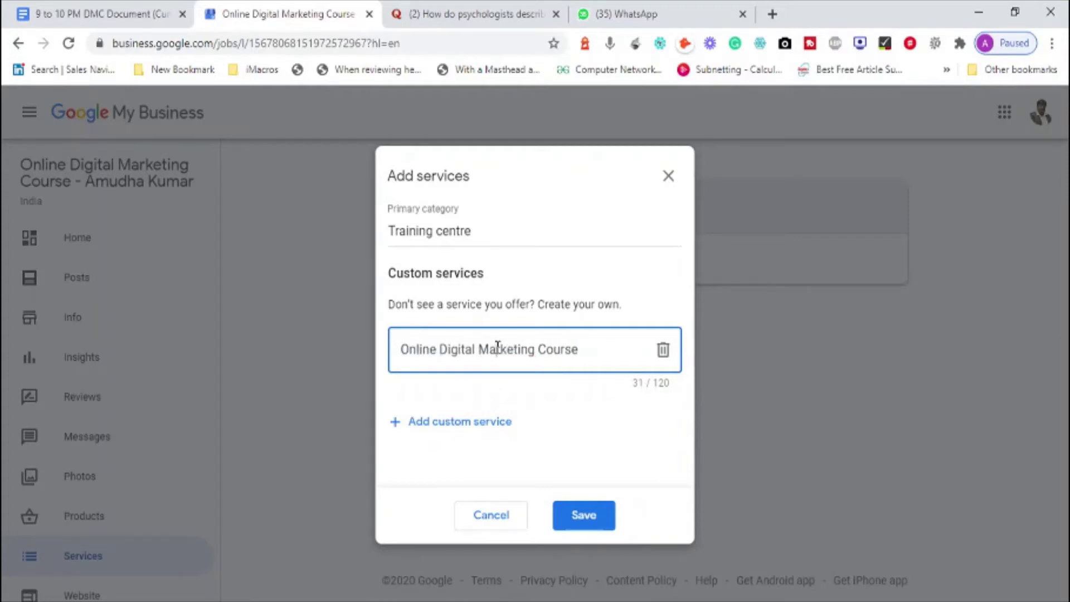
{"action": "left_click", "coordinate": [616, 420]}
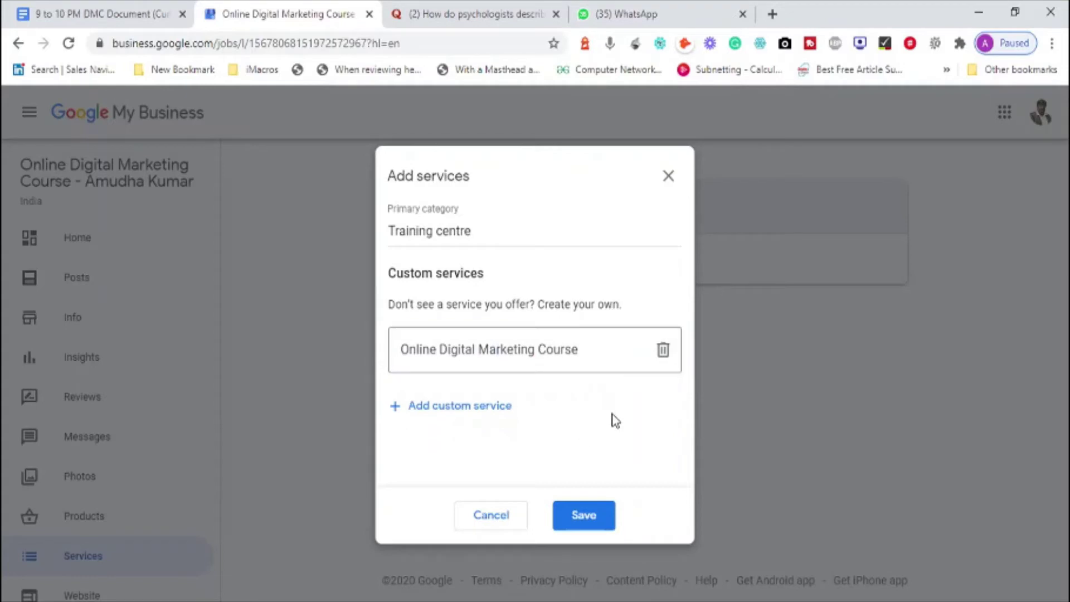
{"action": "left_click", "coordinate": [589, 350]}
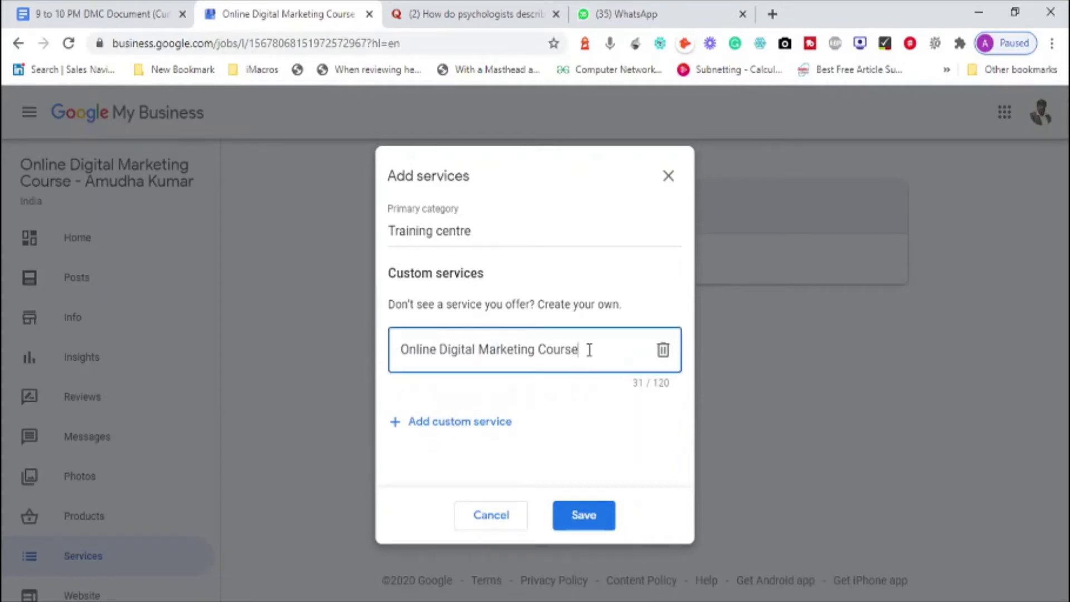
Step: Add a second custom service, "Online SEO Course Training", and extend the first one's name to "Online Digital Marketing Course Training"
{"action": "left_click", "coordinate": [502, 424]}
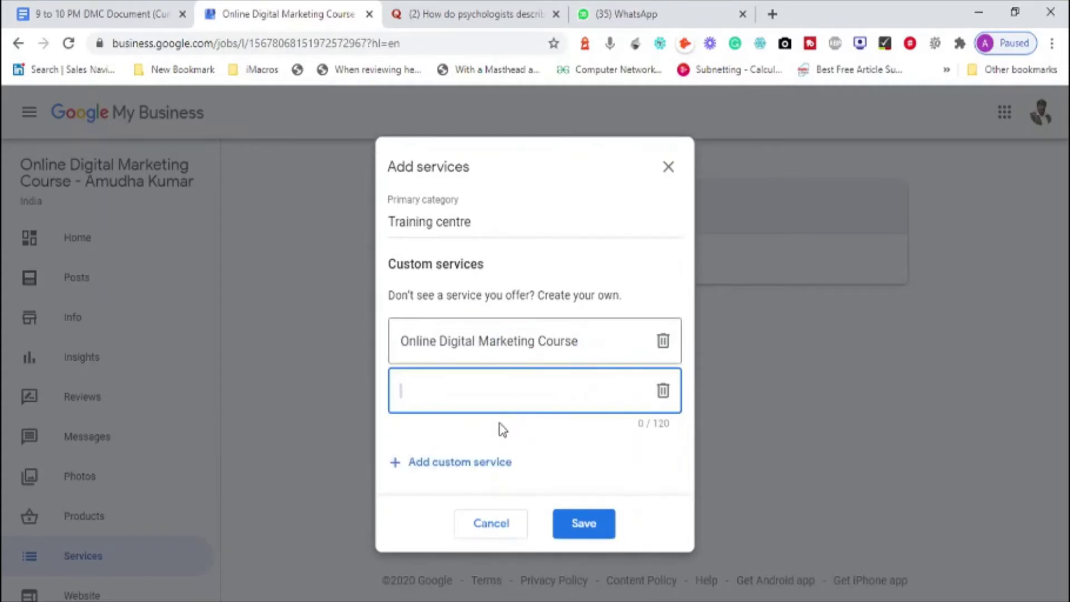
{"action": "type", "text": "Online SEO Cour"}
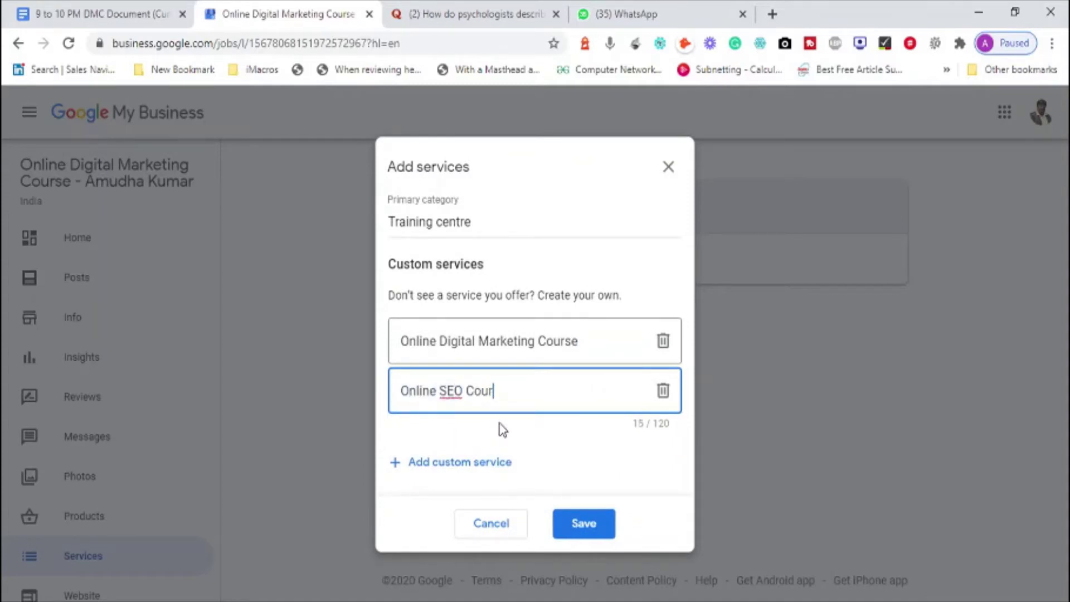
{"action": "type", "text": "se Training"}
{"action": "left_click", "coordinate": [601, 341]}
{"action": "type", "text": "Training"}
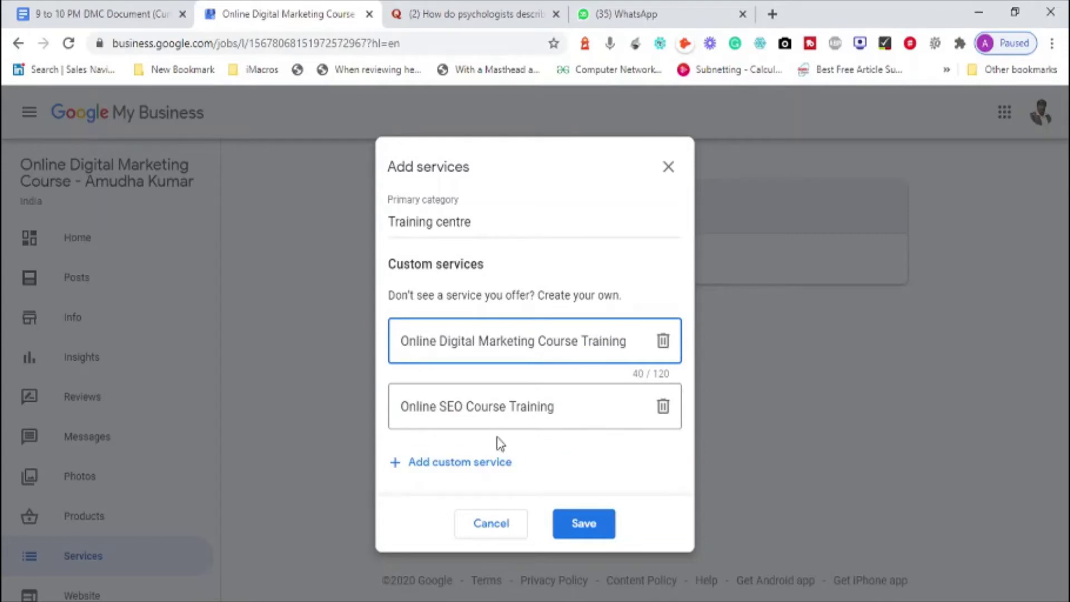
Step: Add a third custom service named "Online Search Engine Optimization Course Training"
{"action": "left_click", "coordinate": [451, 468]}
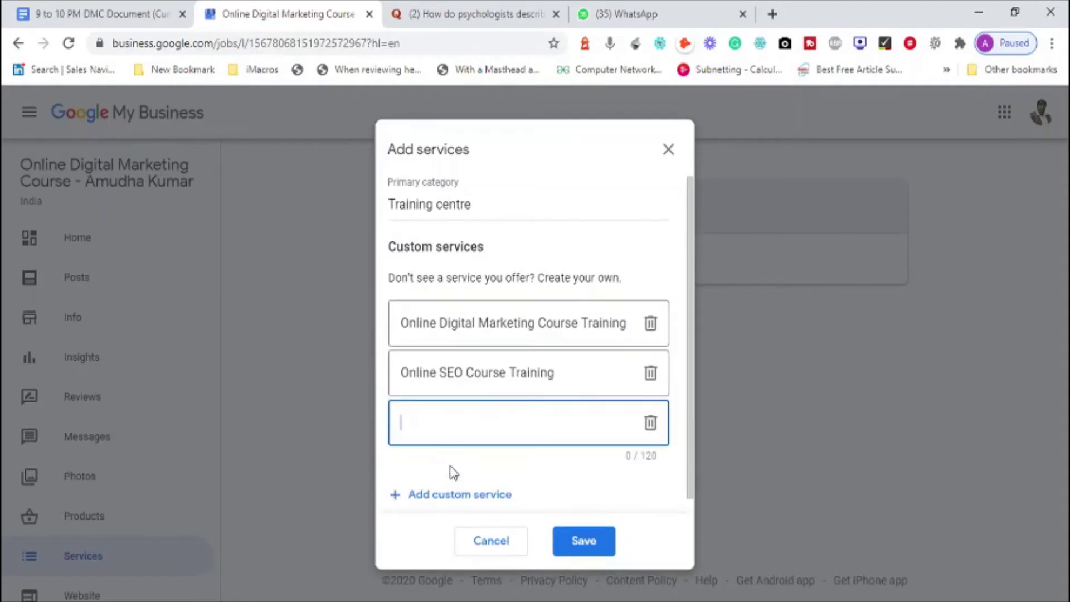
{"action": "type", "text": "Online Search Eng"}
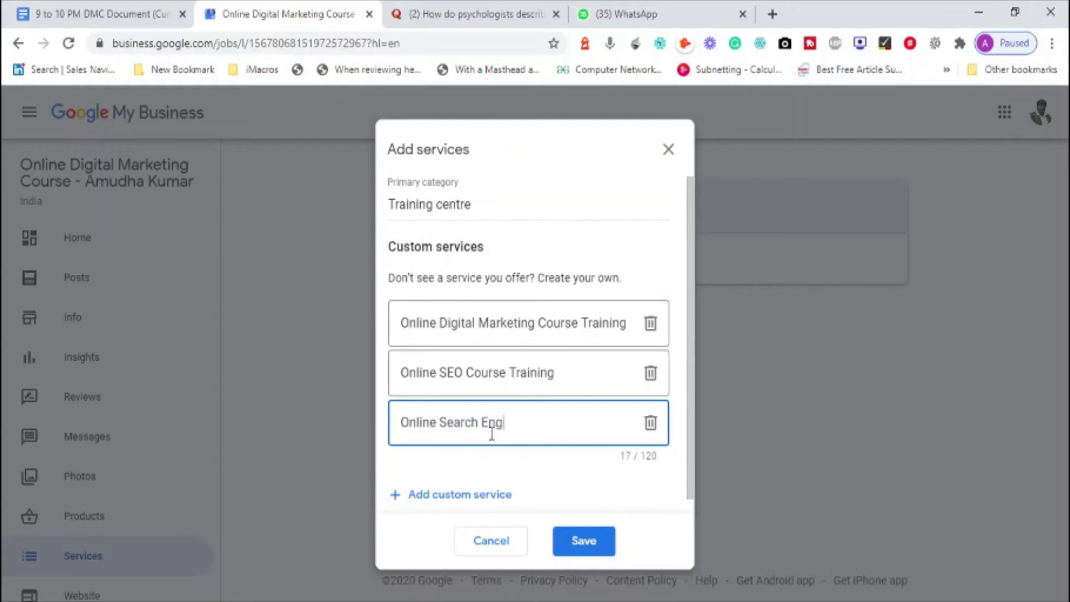
{"action": "type", "text": "ine Optimizat"}
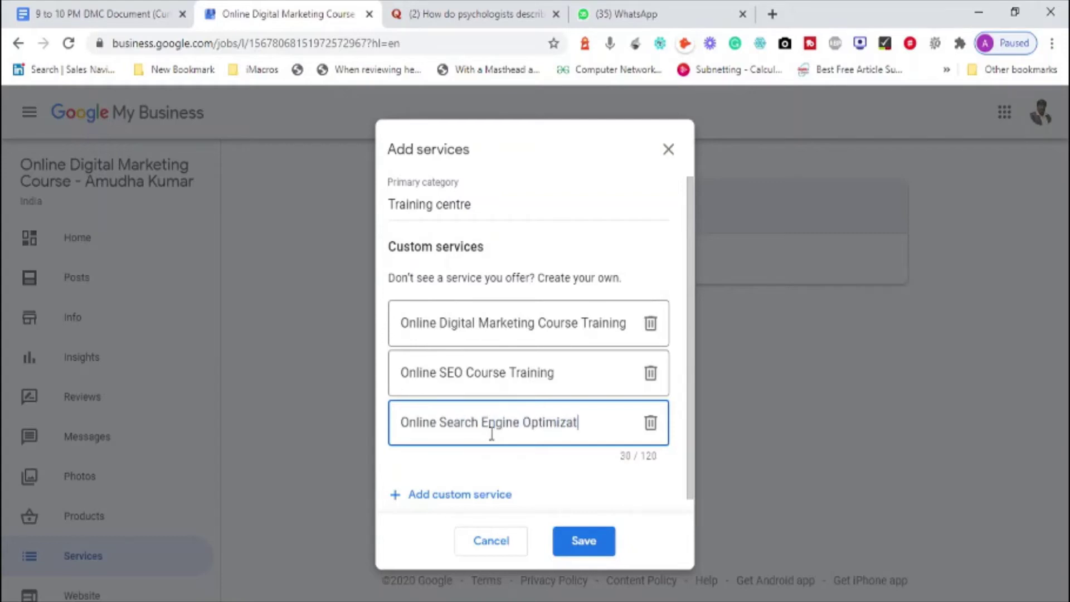
{"action": "type", "text": "ion Course Training"}
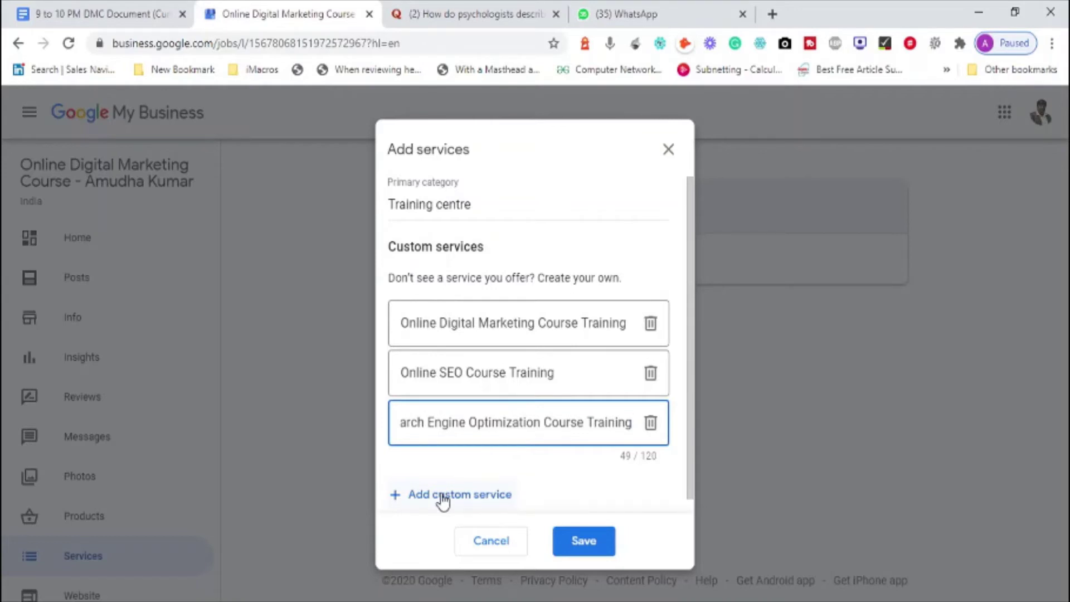
{"action": "key", "text": "Home"}
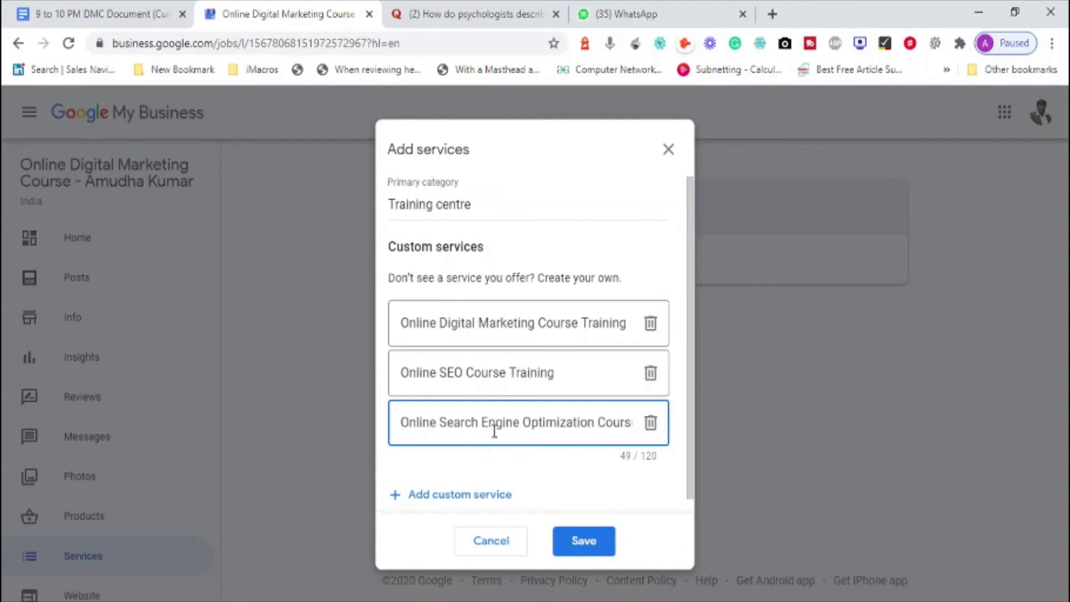
Step: Add a fourth custom service named "Online Youtube Optimization Course"
{"action": "left_click", "coordinate": [470, 495]}
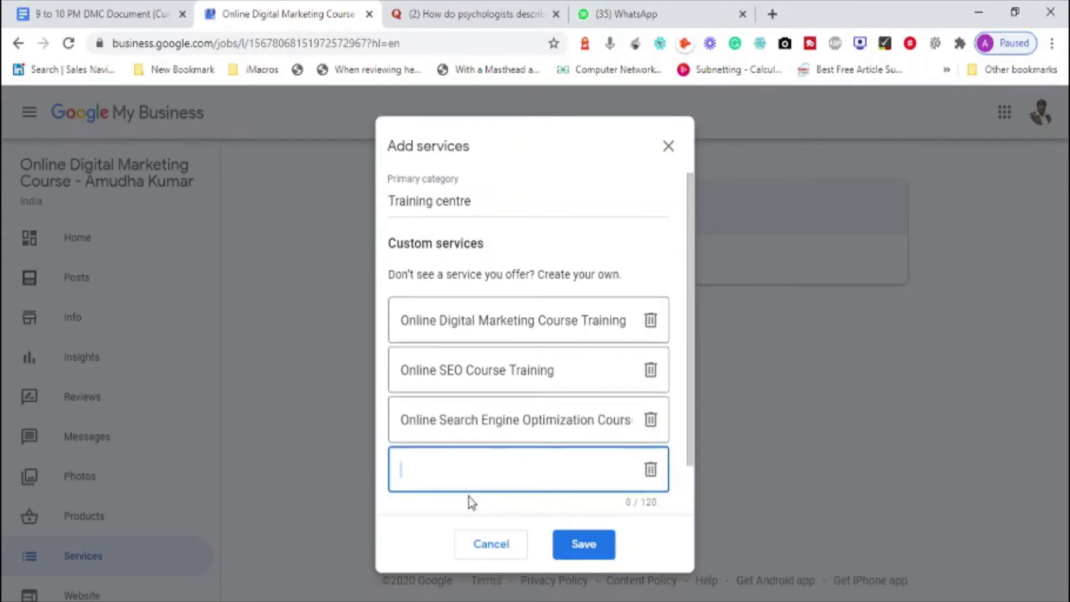
{"action": "type", "text": "Onl"}
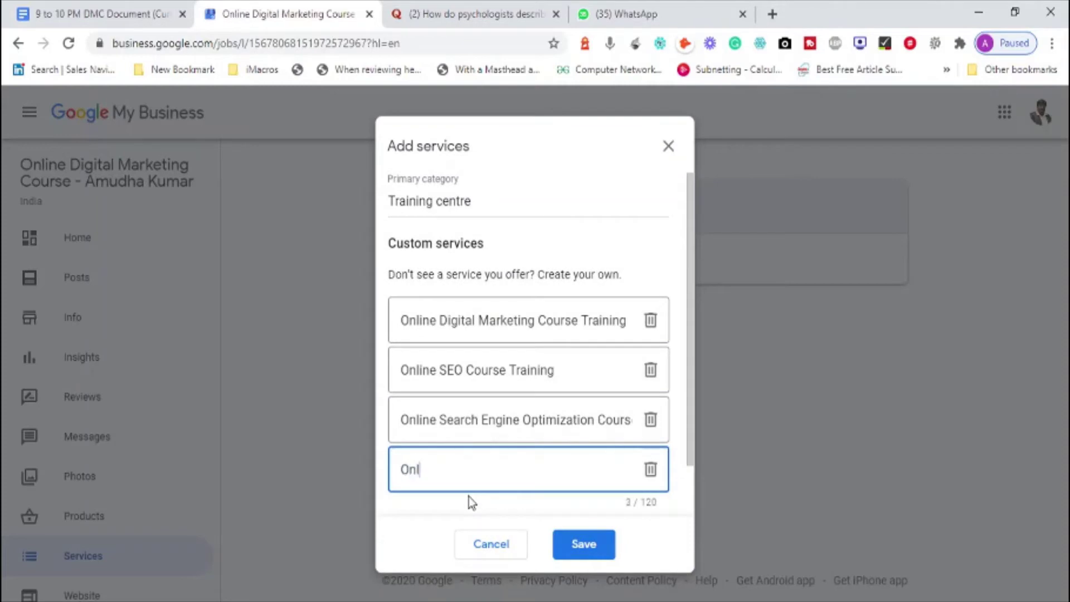
{"action": "type", "text": "ine Youtube "}
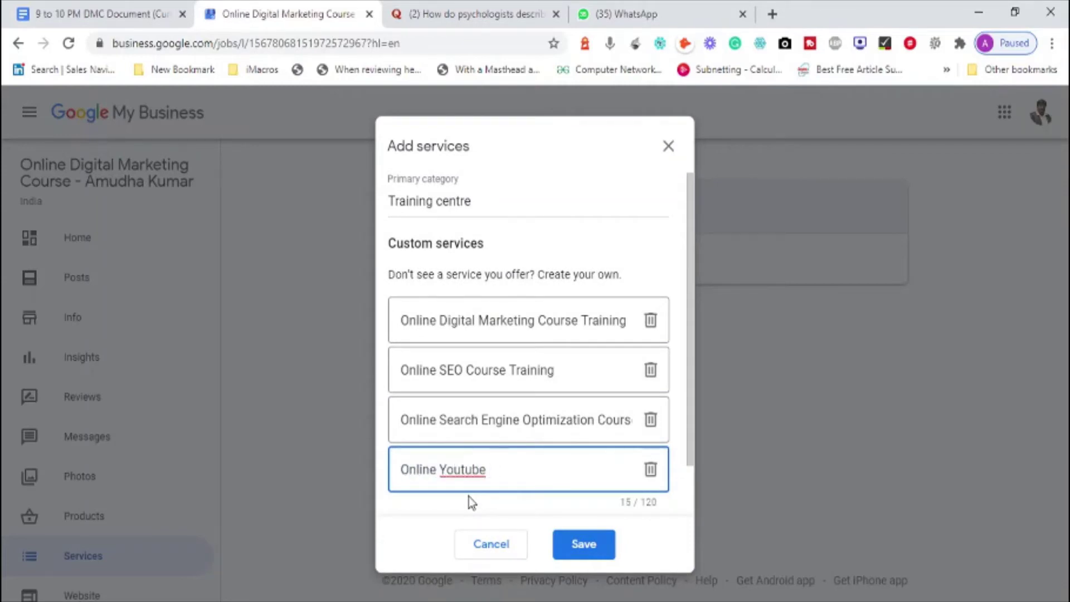
{"action": "type", "text": "Optimization"}
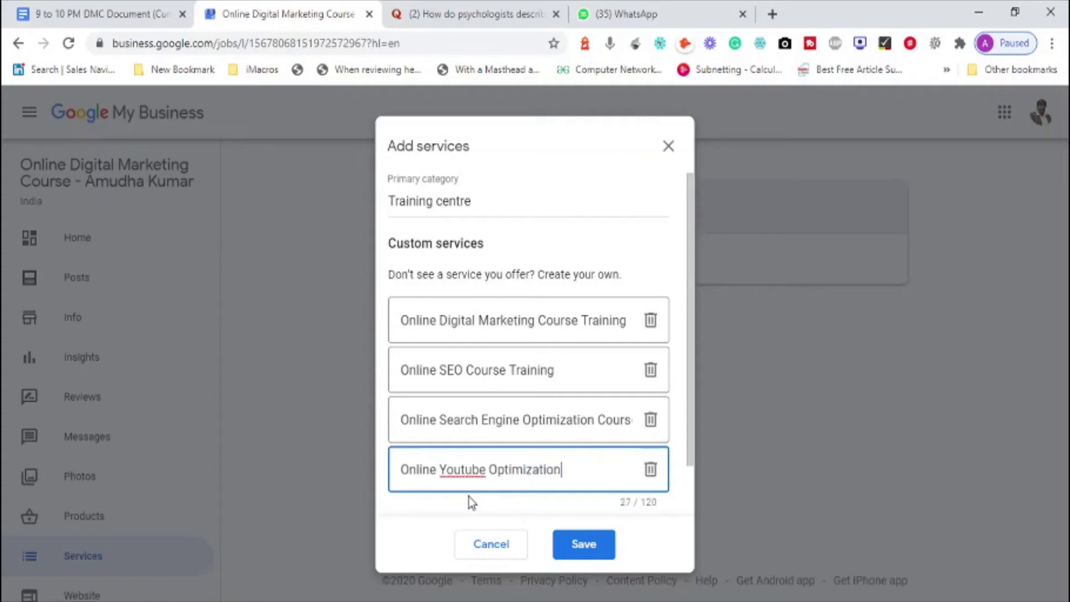
{"action": "type", "text": " Course"}
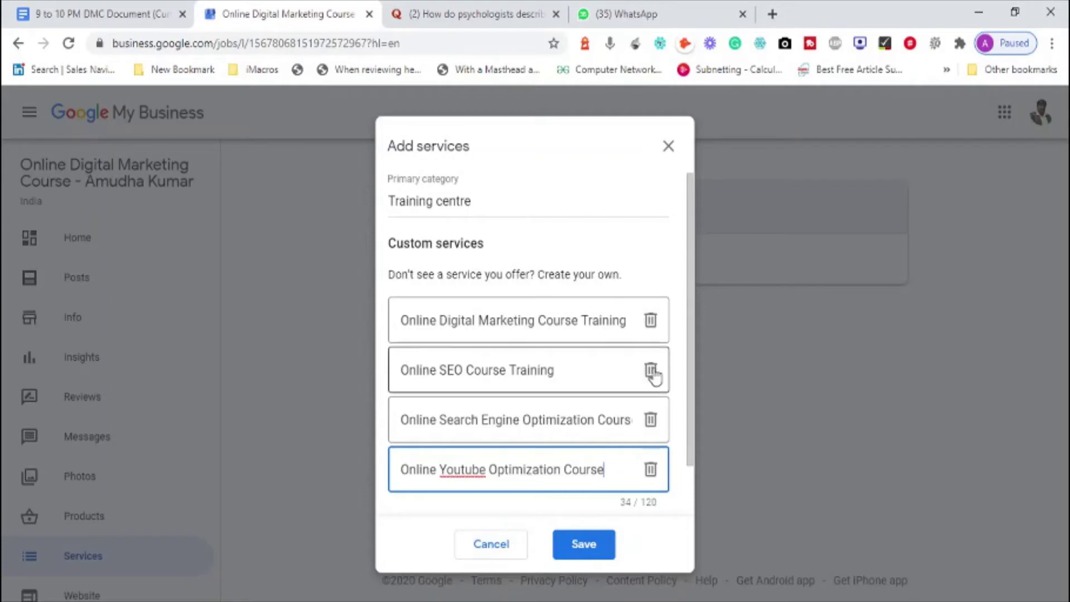
Step: Add a fifth custom service named "Online Affiliate Marketing Course" and save the services to the Training centre category
{"action": "left_click_drag", "start_coordinate": [688, 317], "coordinate": [687, 385]}
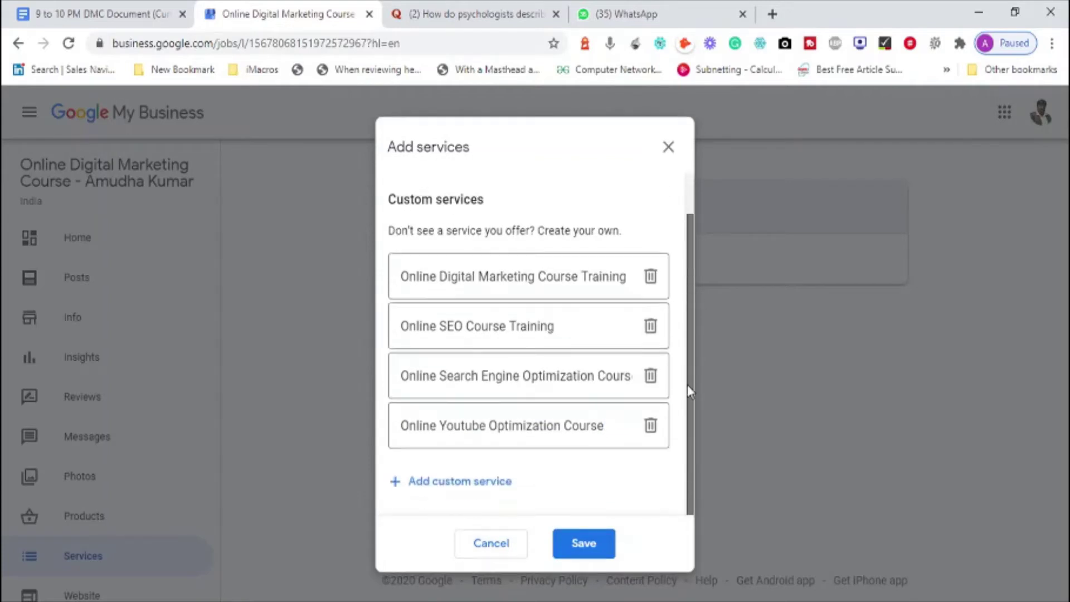
{"action": "left_click", "coordinate": [477, 488]}
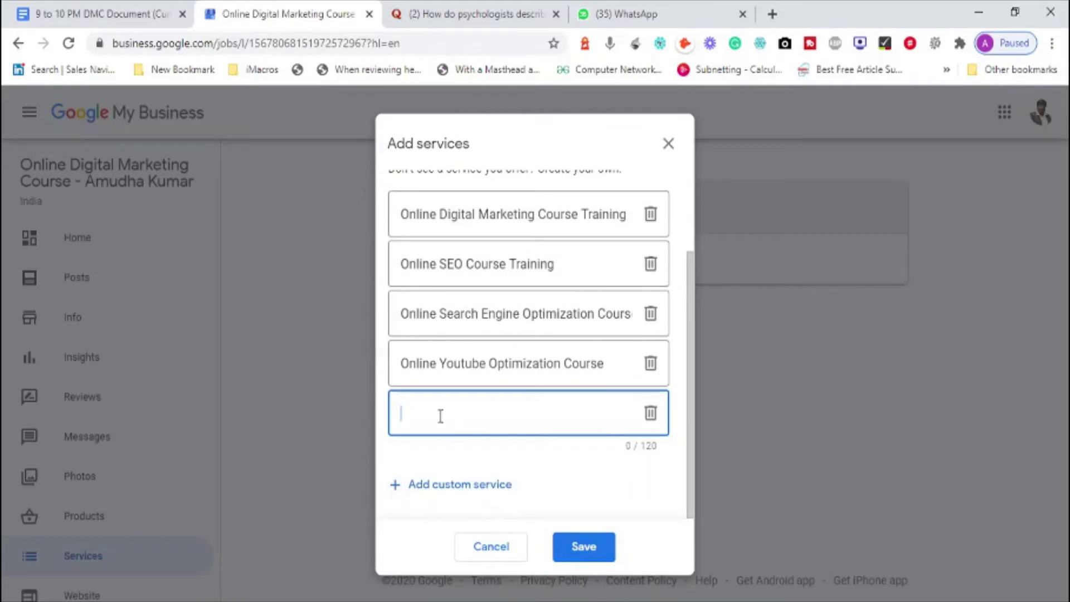
{"action": "type", "text": "Online Affiliate Marketing Course"}
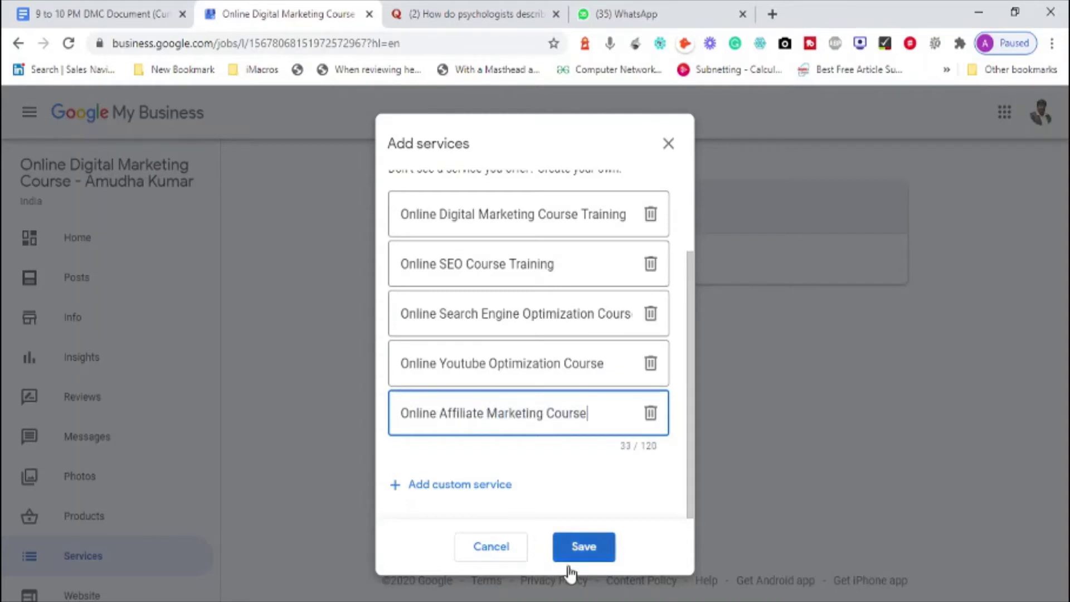
{"action": "left_click", "coordinate": [594, 549]}
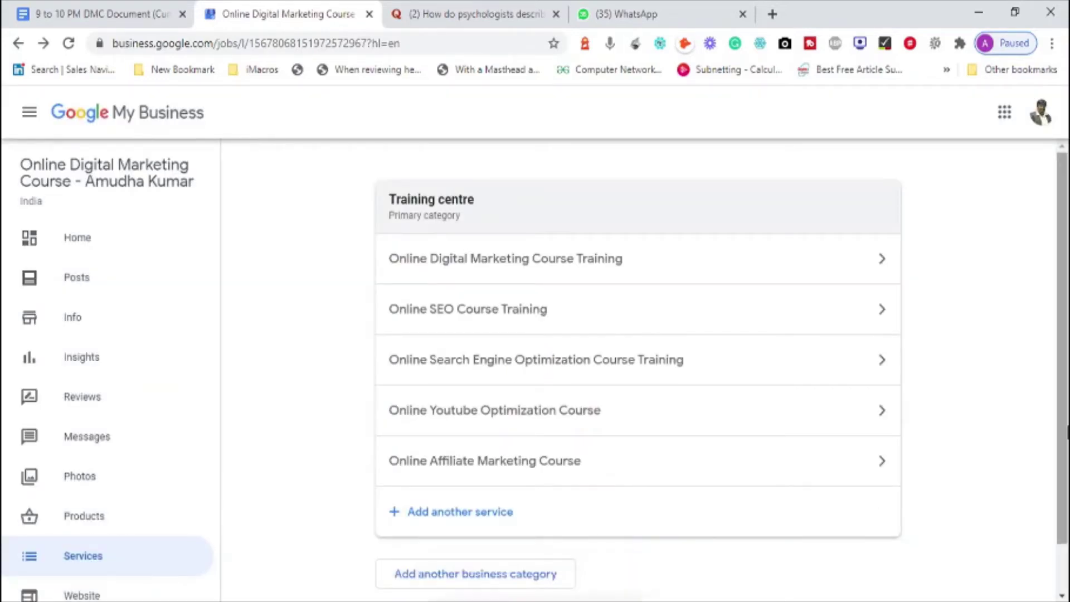
Step: Start adding another business category and look through the category suggestions for "trainer"
{"action": "scroll", "coordinate": [1062, 516], "scroll_direction": "down", "scroll_amount": 1}
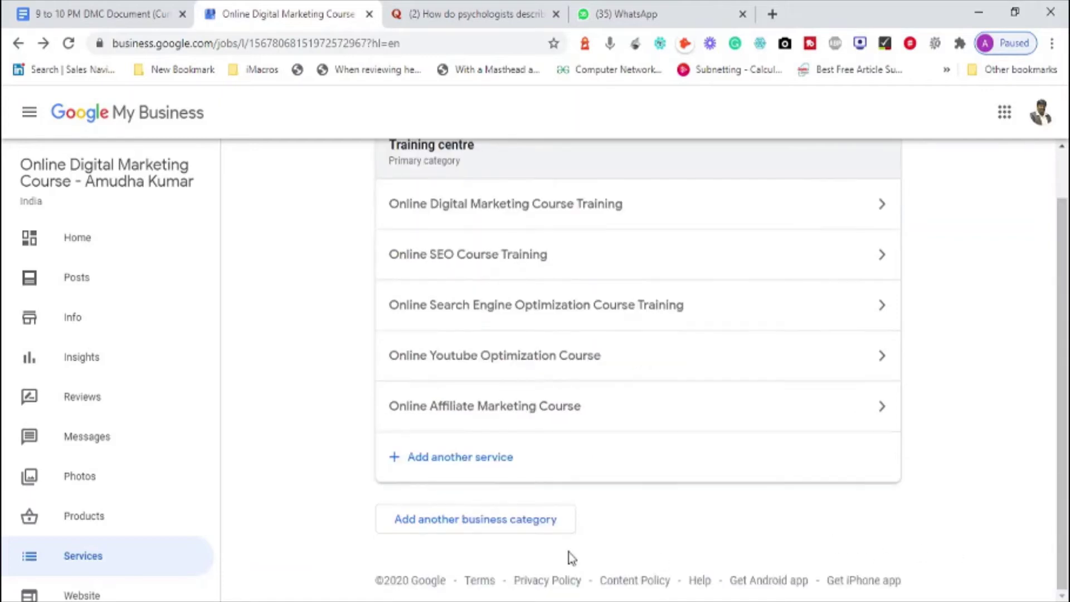
{"action": "left_click", "coordinate": [486, 534]}
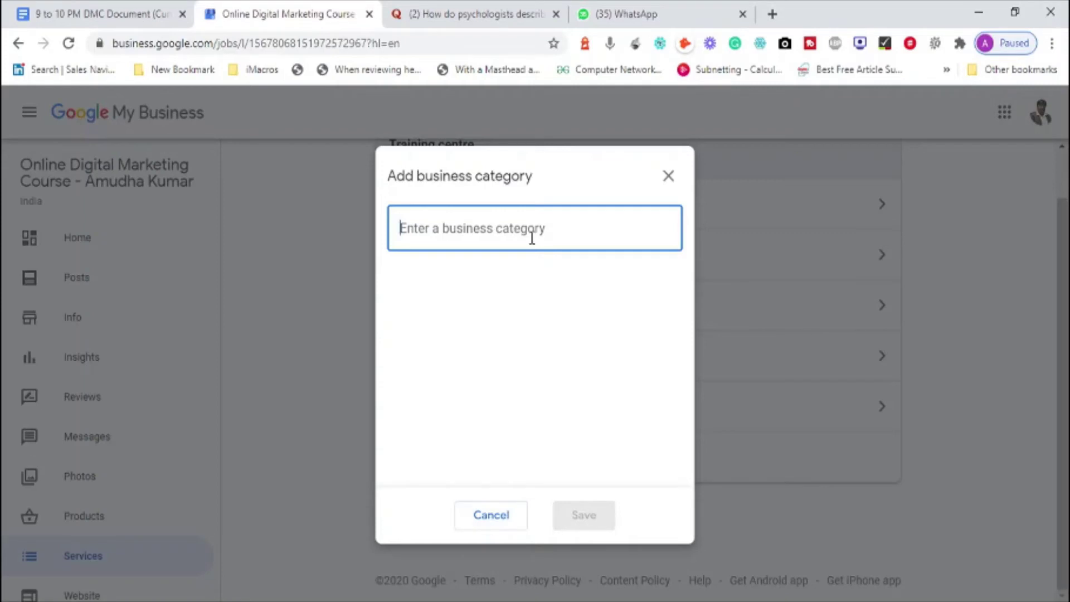
{"action": "type", "text": "trainer"}
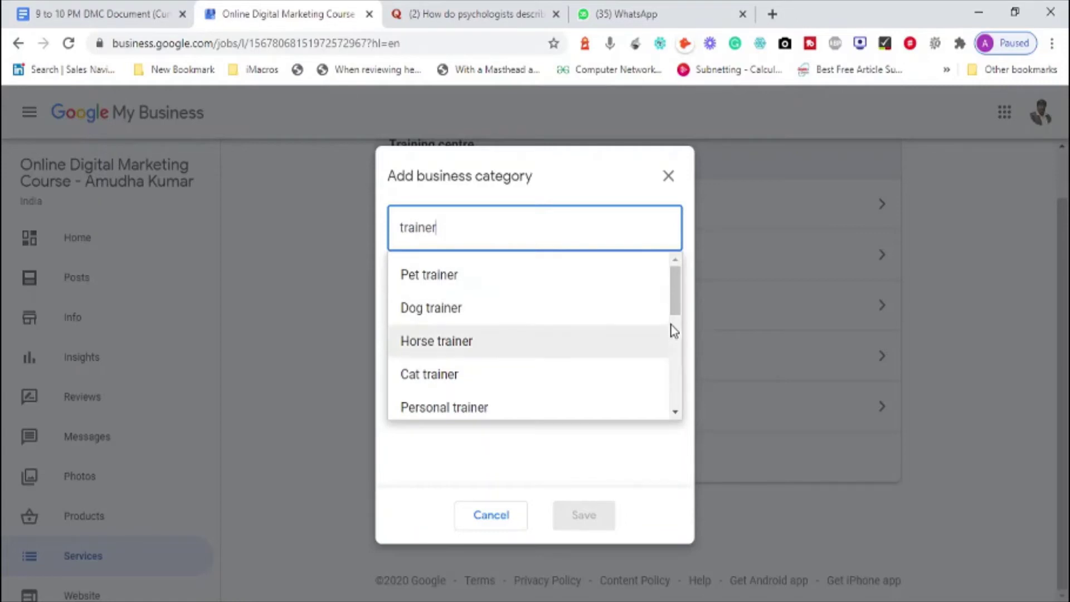
{"action": "left_click_drag", "start_coordinate": [682, 297], "coordinate": [676, 394]}
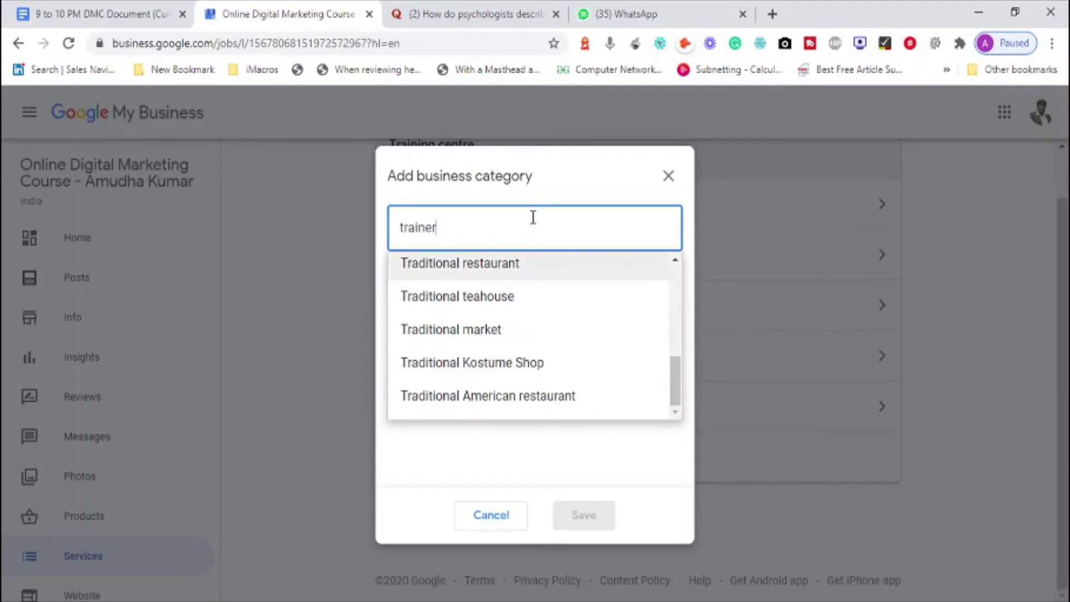
Step: Look through the business category suggestions for "freelance" and clear the category entry
{"action": "double_click", "coordinate": [533, 217]}
{"action": "type", "text": "freelan"}
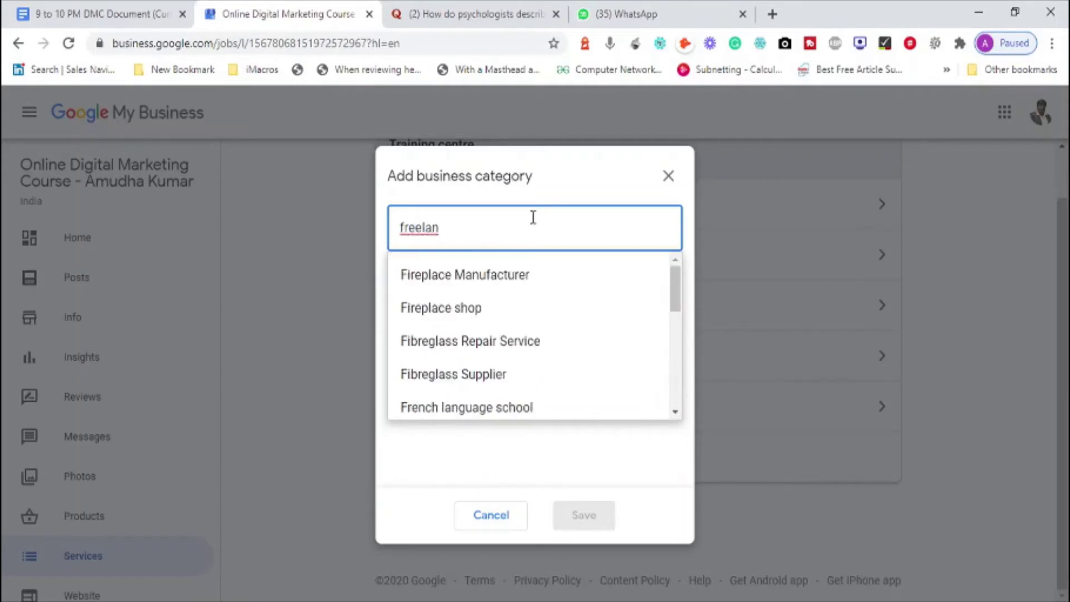
{"action": "key", "text": "Down"}
{"action": "key", "text": "Down"}
{"action": "key", "text": "Down"}
{"action": "key", "text": "Down"}
{"action": "key", "text": "Down"}
{"action": "key", "text": "Down"}
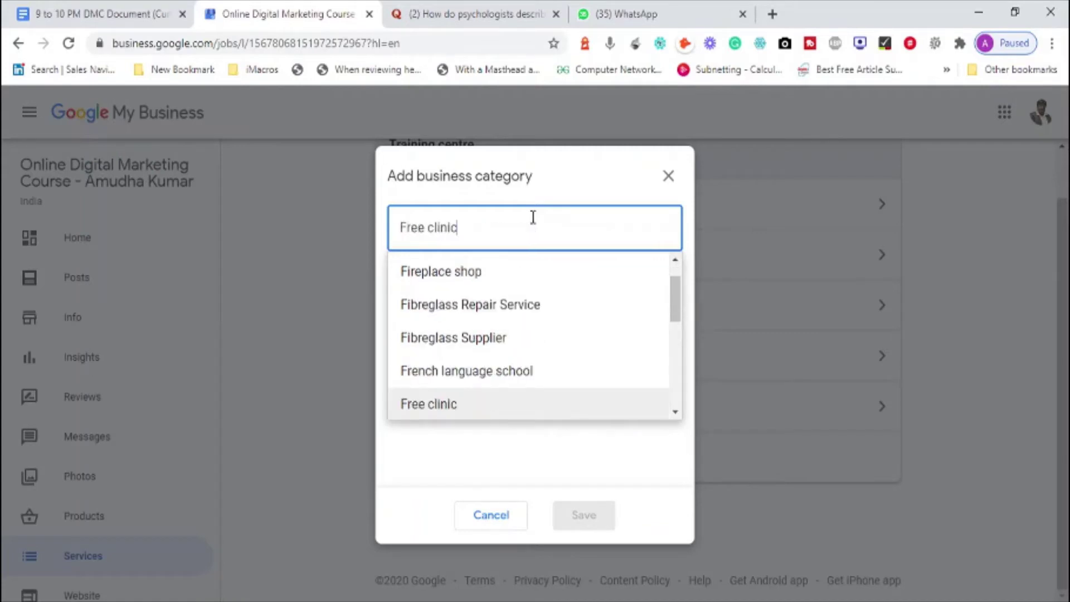
{"action": "key", "text": "BackSpace"}
{"action": "key", "text": "BackSpace"}
{"action": "key", "text": "BackSpace"}
{"action": "key", "text": "BackSpace"}
{"action": "key", "text": "BackSpace"}
{"action": "key", "text": "BackSpace"}
{"action": "key", "text": "BackSpace"}
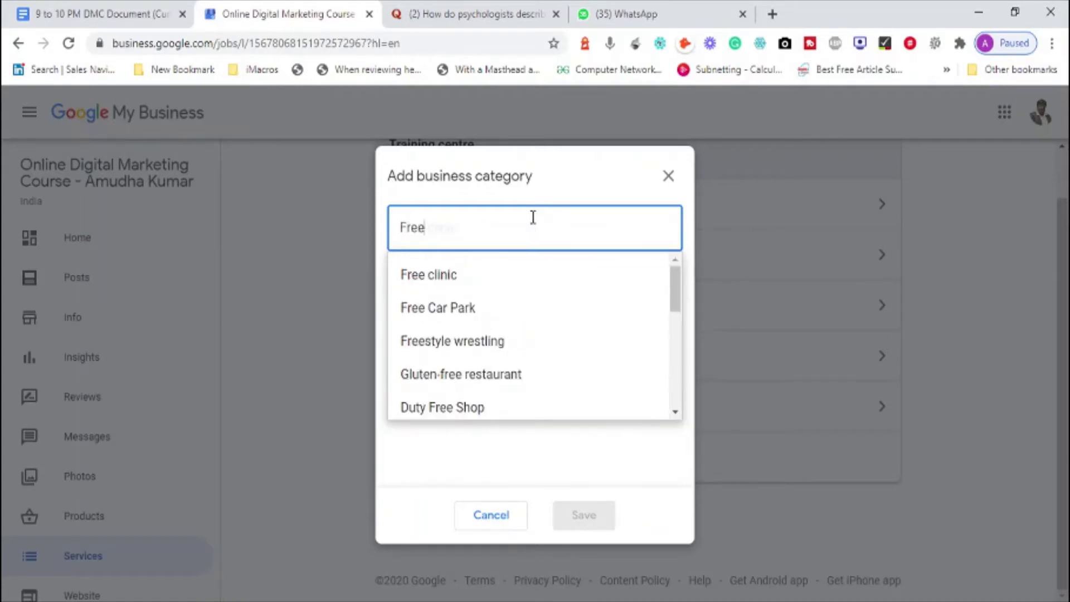
{"action": "type", "text": "lance"}
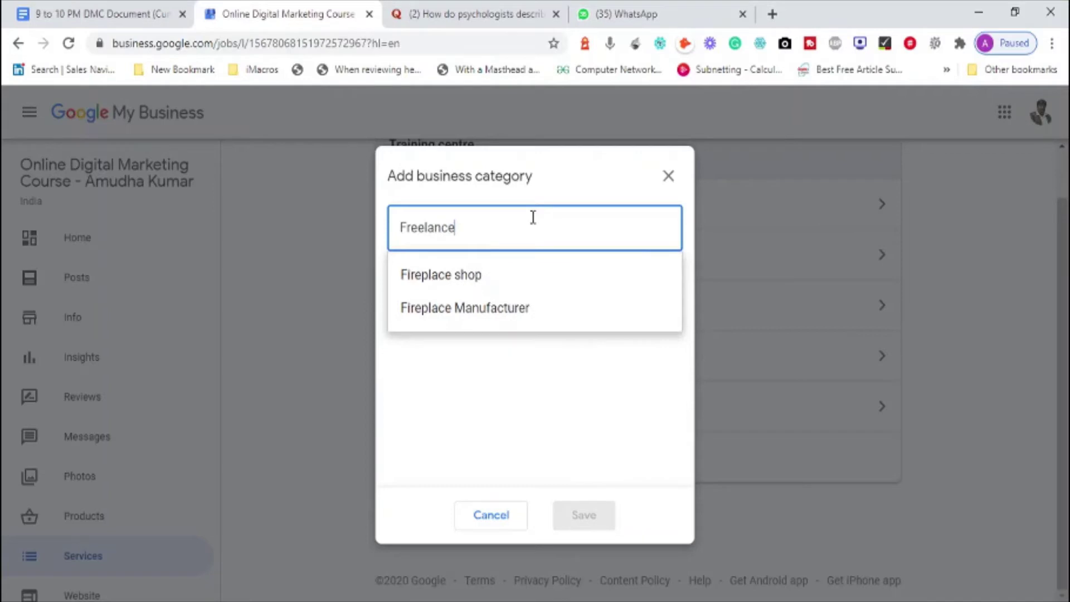
{"action": "key", "text": "ctrl+a"}
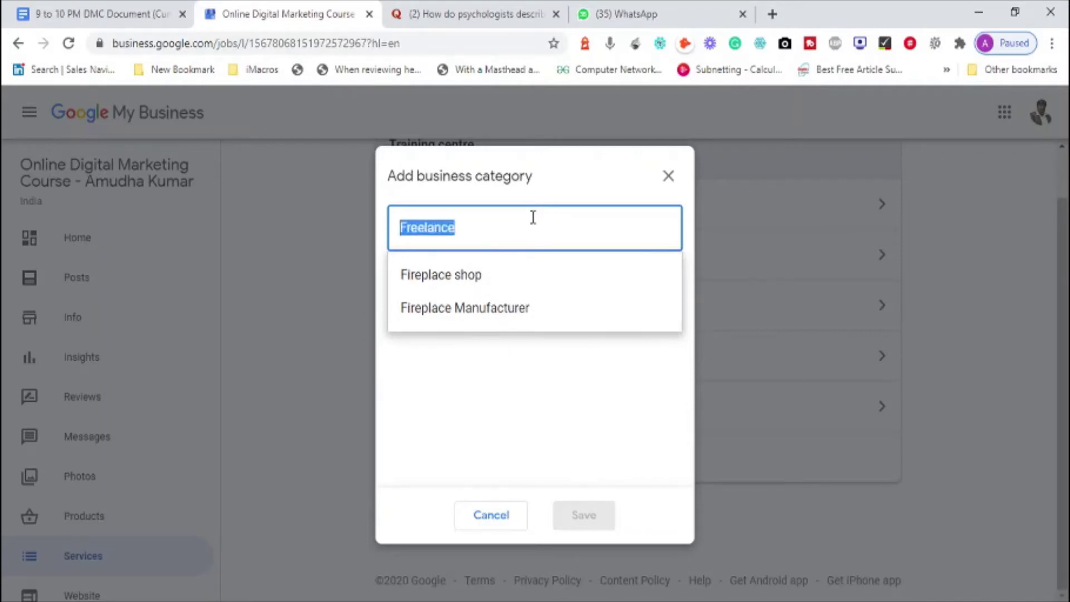
{"action": "key", "text": "BackSpace"}
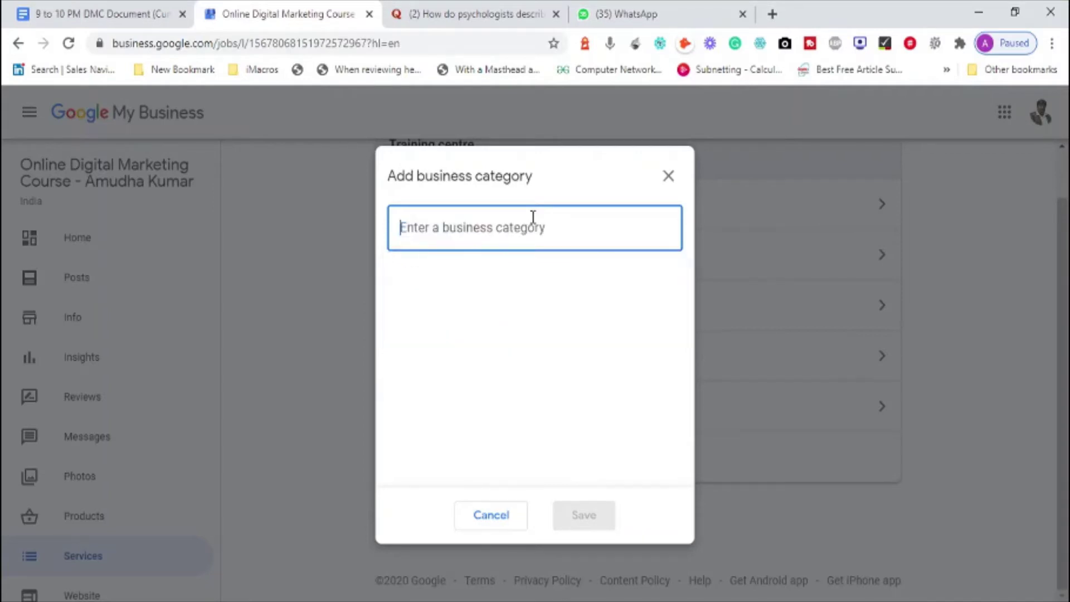
Step: Check the business category suggestions for "Course" and "Digital", clearing the category entry again
{"action": "type", "text": "Course"}
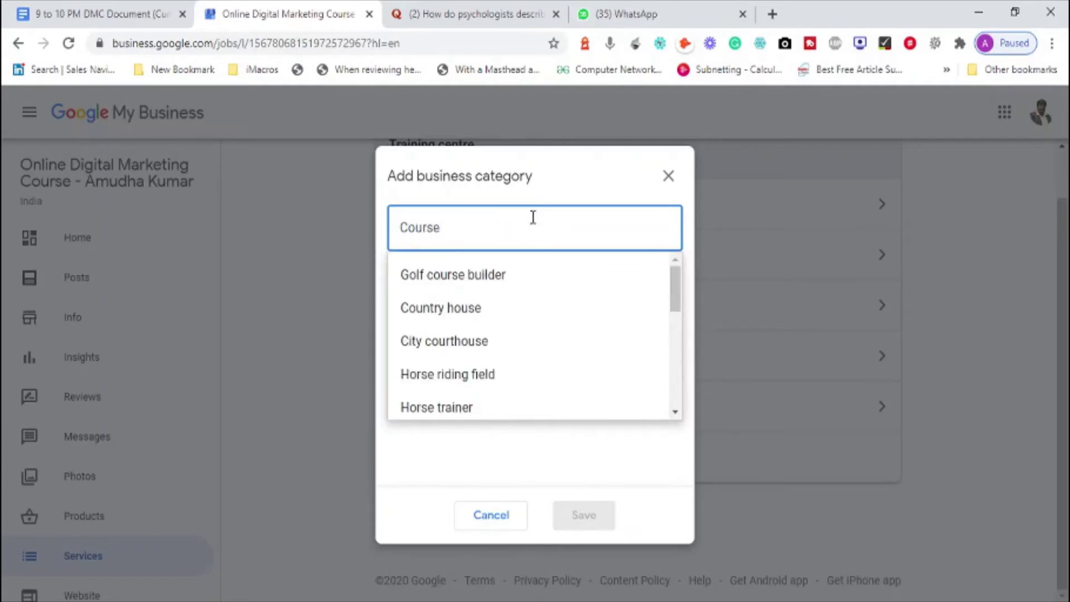
{"action": "key", "text": "ctrl+a"}
{"action": "type", "text": "Digital "}
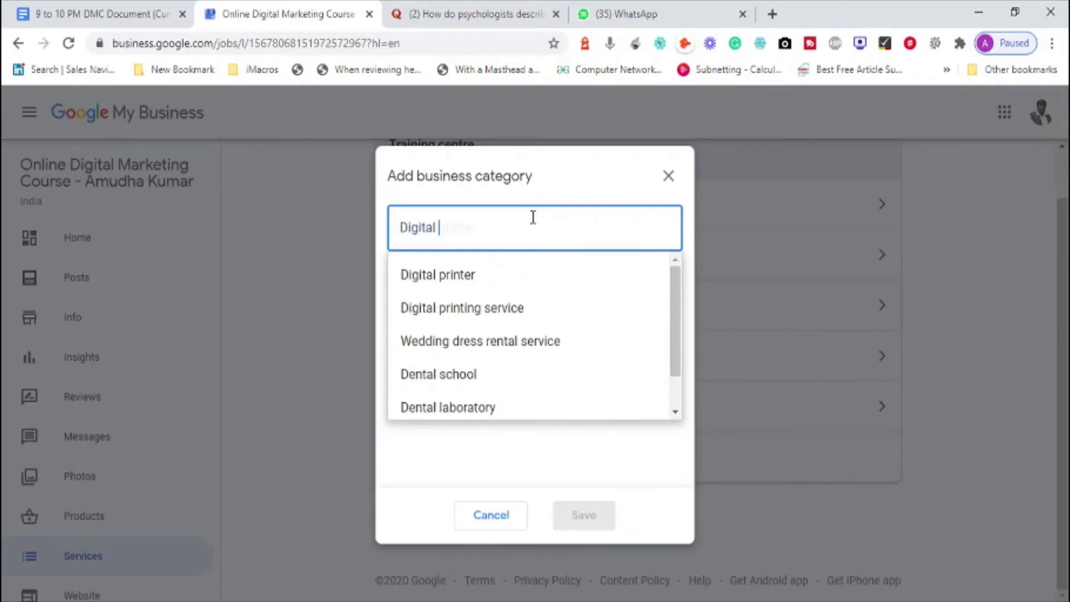
{"action": "type", "text": "ma"}
{"action": "key", "text": "BackSpace"}
{"action": "key", "text": "BackSpace"}
{"action": "key", "text": "BackSpace"}
{"action": "key", "text": "BackSpace"}
{"action": "key", "text": "BackSpace"}
{"action": "key", "text": "BackSpace"}
{"action": "key", "text": "BackSpace"}
{"action": "key", "text": "BackSpace"}
{"action": "key", "text": "BackSpace"}
{"action": "key", "text": "BackSpace"}
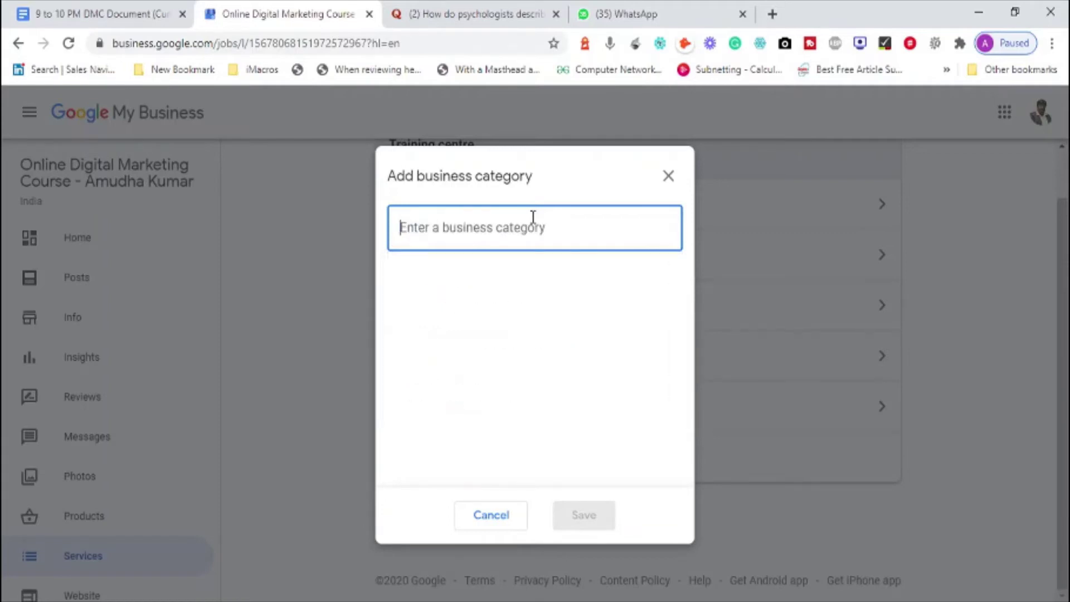
Step: Look through the category suggestions for "online" and cancel adding another business category
{"action": "type", "text": "online"}
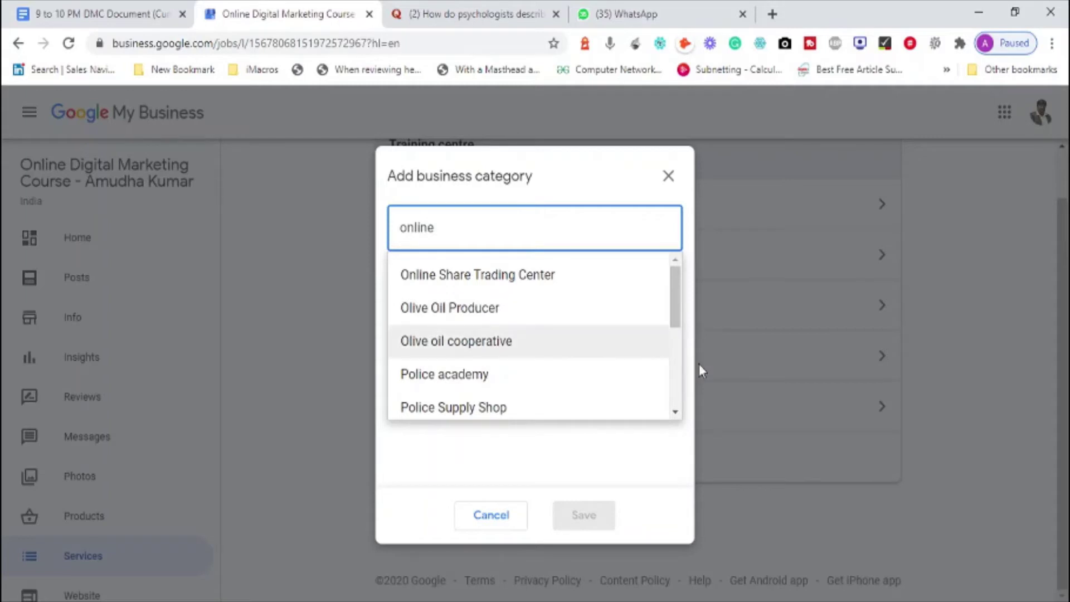
{"action": "left_click_drag", "start_coordinate": [679, 297], "coordinate": [661, 261]}
{"action": "left_click", "coordinate": [490, 516]}
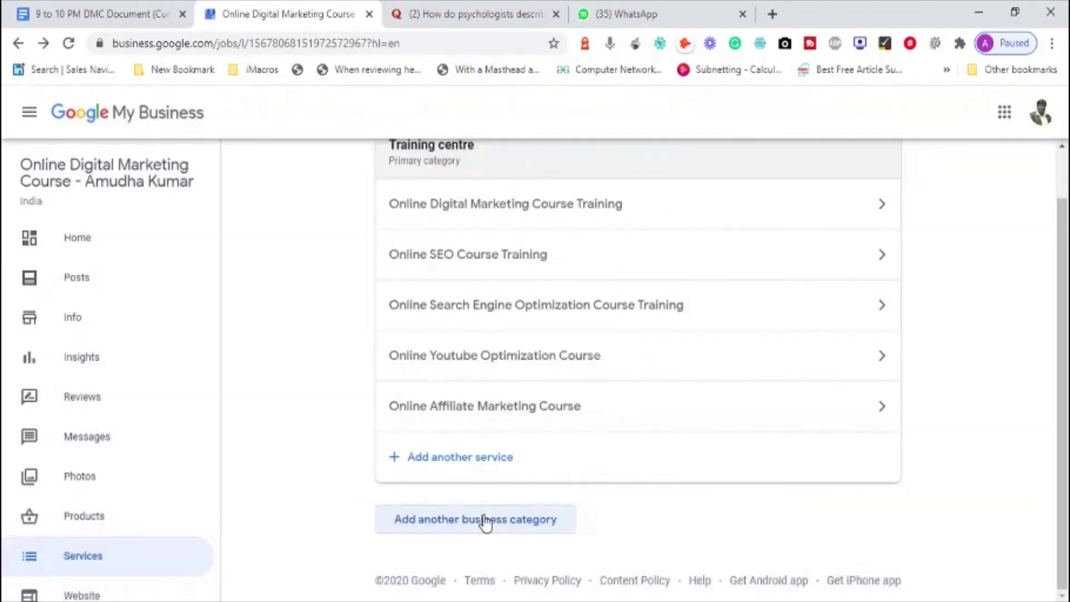
Step: Open the Website section of the listing, start the site editor and dismiss its introductory tips
{"action": "left_click", "coordinate": [99, 596]}
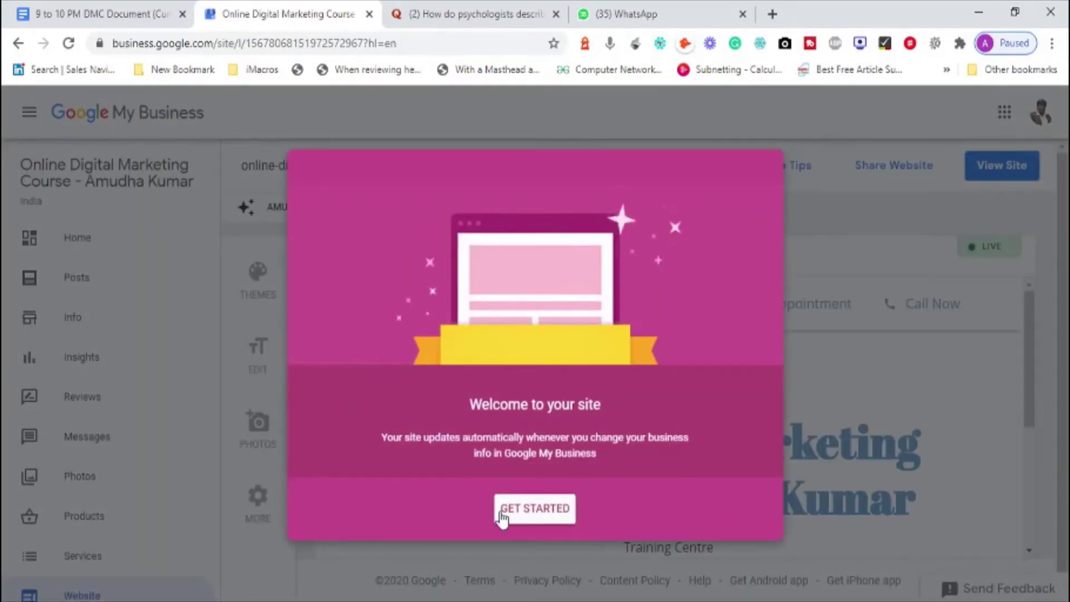
{"action": "left_click", "coordinate": [502, 508]}
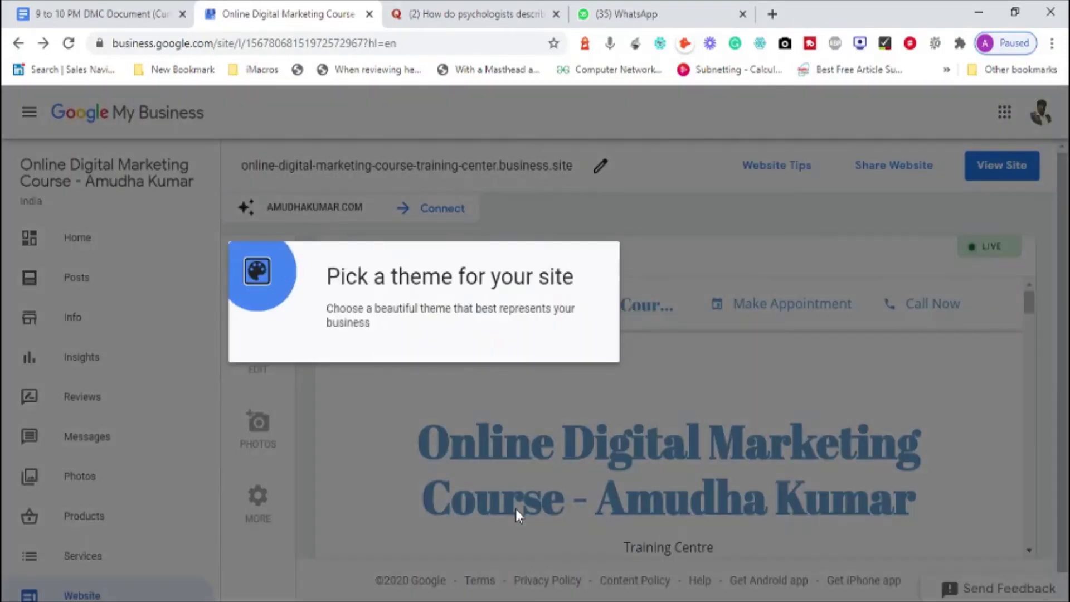
{"action": "left_click", "coordinate": [658, 252]}
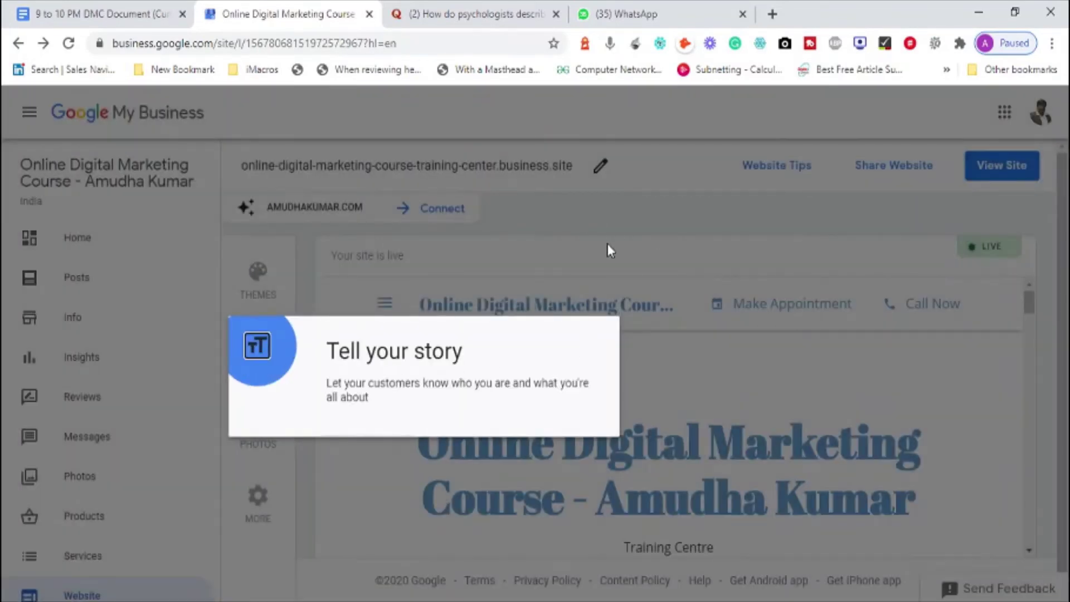
{"action": "left_click", "coordinate": [633, 253]}
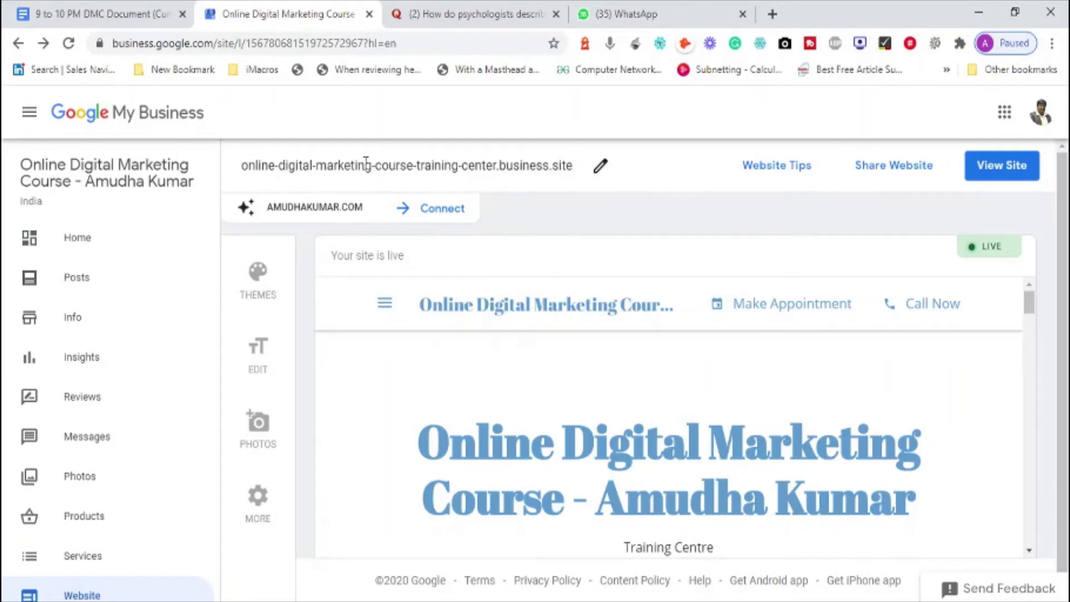
Step: Change the site address to "trainer" followed directly by the trainer's full name, without hyphens, and save the new address
{"action": "left_click", "coordinate": [601, 166]}
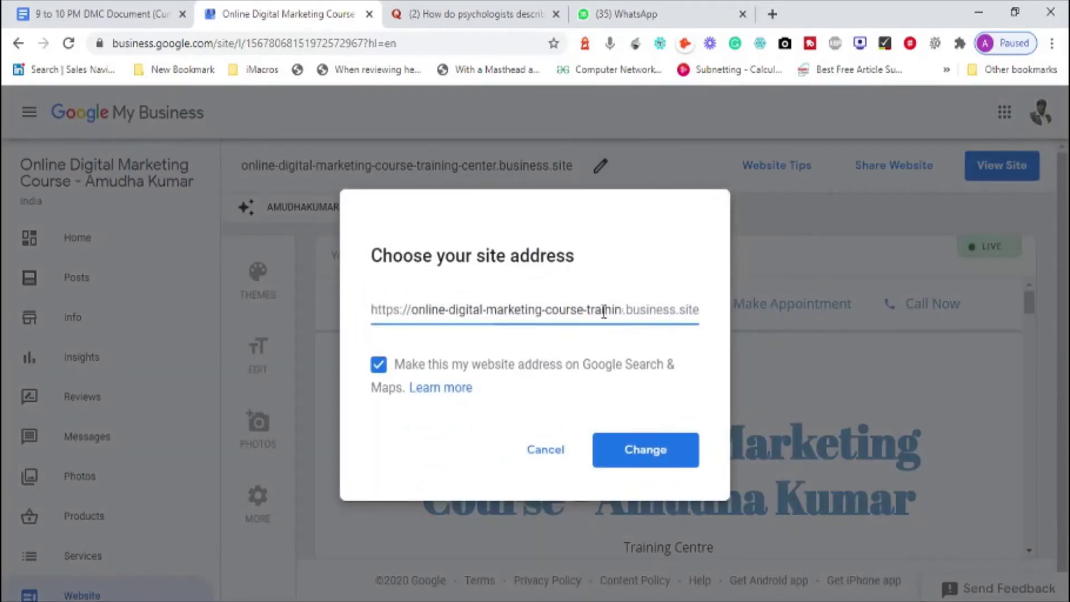
{"action": "key", "text": "shift+Right"}
{"action": "key", "text": "shift+Right"}
{"action": "key", "text": "shift+Right"}
{"action": "key", "text": "shift+Right"}
{"action": "key", "text": "shift+Right"}
{"action": "key", "text": "shift+Right"}
{"action": "key", "text": "shift+Right"}
{"action": "key", "text": "shift+Right"}
{"action": "key", "text": "shift+Right"}
{"action": "key", "text": "shift+Right"}
{"action": "key", "text": "shift+Right"}
{"action": "key", "text": "shift+Right"}
{"action": "key", "text": "shift+Right"}
{"action": "key", "text": "shift+Right"}
{"action": "key", "text": "shift+Right"}
{"action": "key", "text": "shift+Right"}
{"action": "key", "text": "shift+Right"}
{"action": "key", "text": "shift+Right"}
{"action": "key", "text": "shift+Right"}
{"action": "key", "text": "shift+Right"}
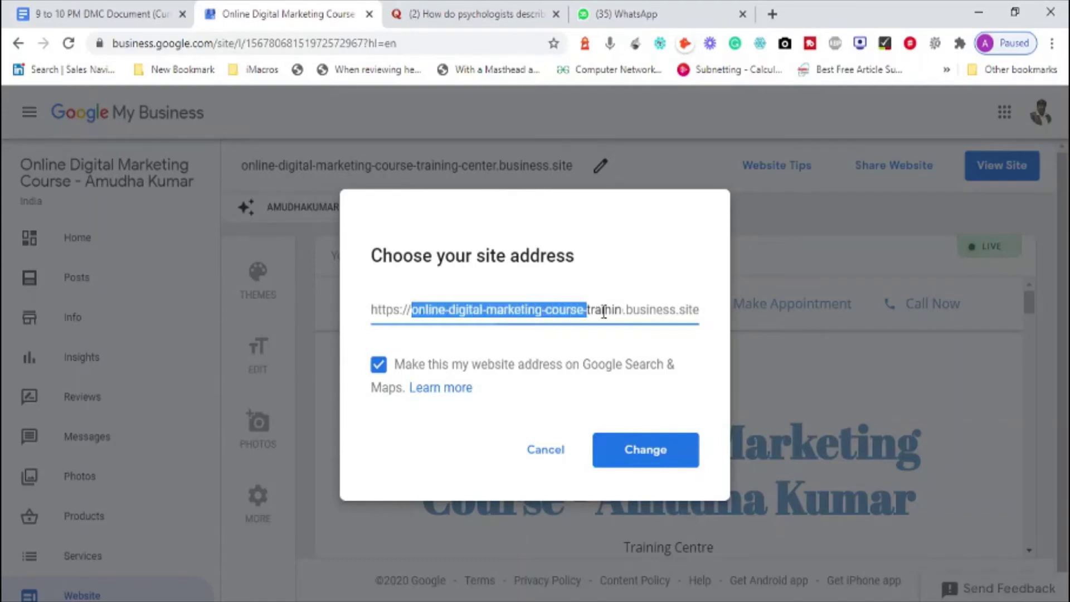
{"action": "key", "text": "shift+Right"}
{"action": "key", "text": "shift+Right"}
{"action": "key", "text": "shift+Right"}
{"action": "key", "text": "shift+Right"}
{"action": "key", "text": "shift+Right"}
{"action": "key", "text": "shift+Right"}
{"action": "key", "text": "shift+Right"}
{"action": "key", "text": "shift+Right"}
{"action": "key", "text": "shift+Right"}
{"action": "key", "text": "shift+Right"}
{"action": "key", "text": "shift+Right"}
{"action": "key", "text": "shift+Right"}
{"action": "key", "text": "shift+Right"}
{"action": "key", "text": "shift+Right"}
{"action": "key", "text": "shift+Right"}
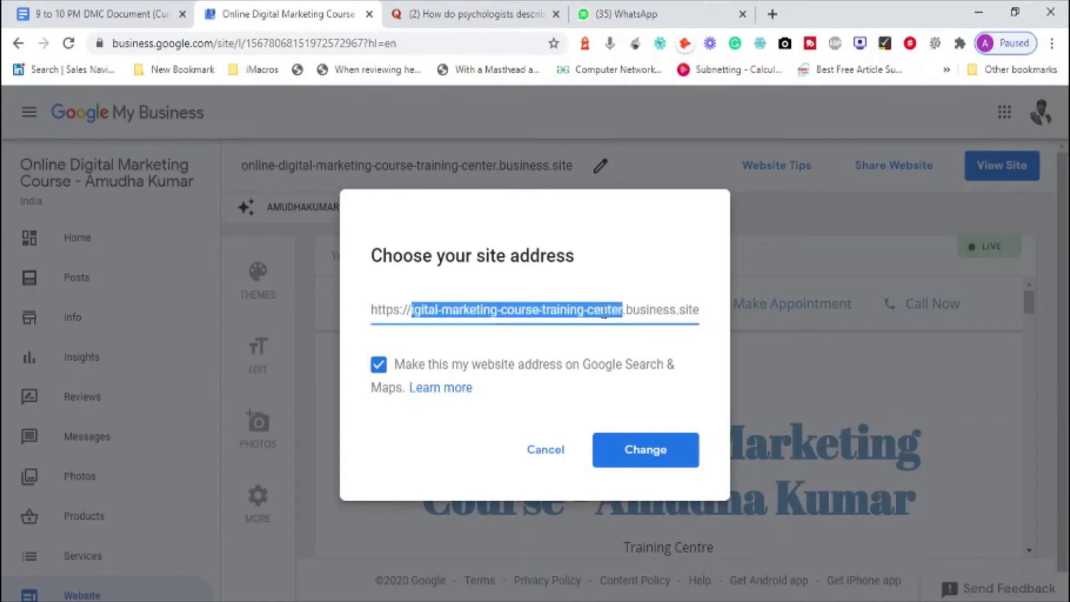
{"action": "type", "text": "amudhakumar-"}
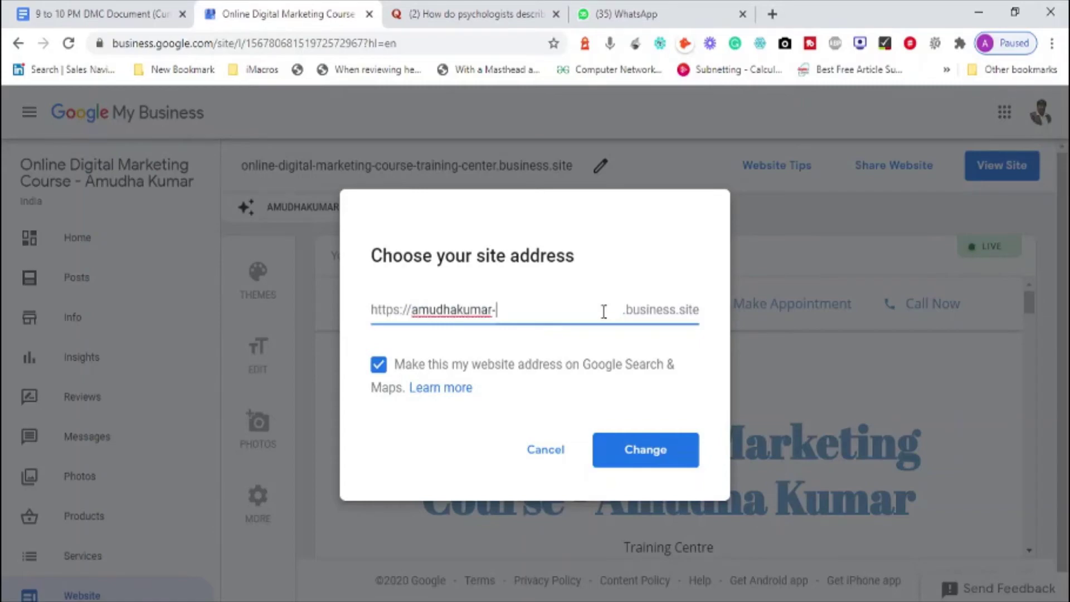
{"action": "key", "text": "BackSpace"}
{"action": "key", "text": "Home"}
{"action": "type", "text": "trainer"}
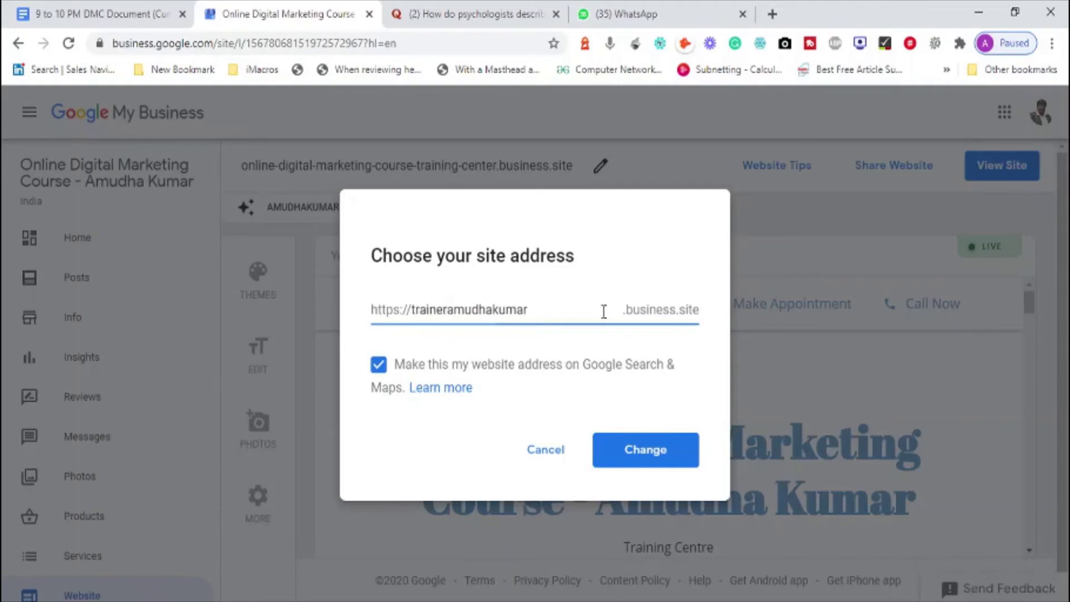
{"action": "left_click", "coordinate": [650, 450]}
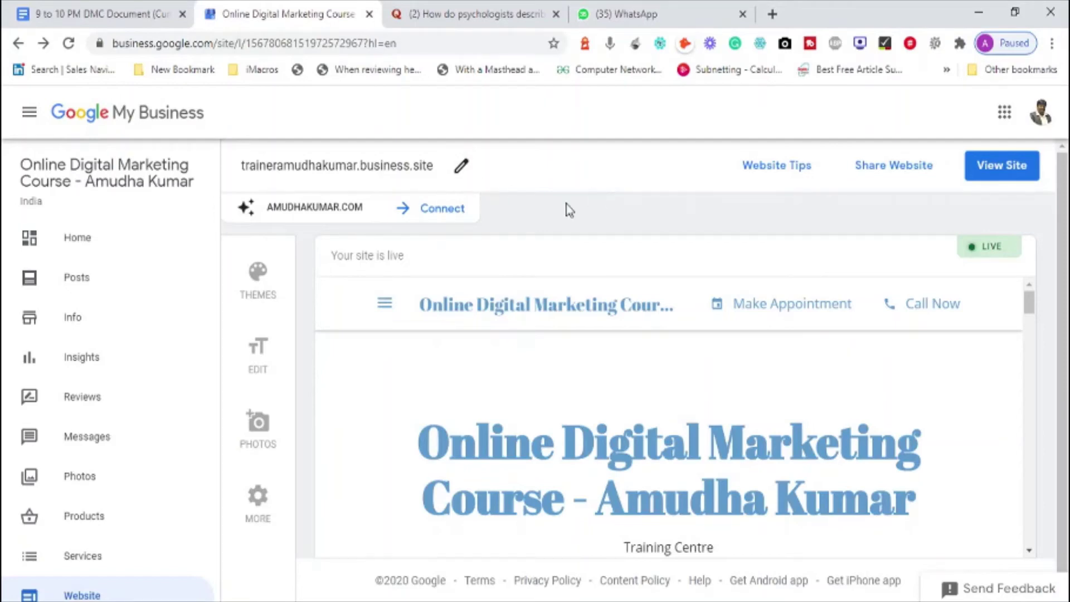
Step: Preview the Cream Soda, Nouveau, Retro and Luxe themes on the site and select Dusk again
{"action": "left_click", "coordinate": [264, 290]}
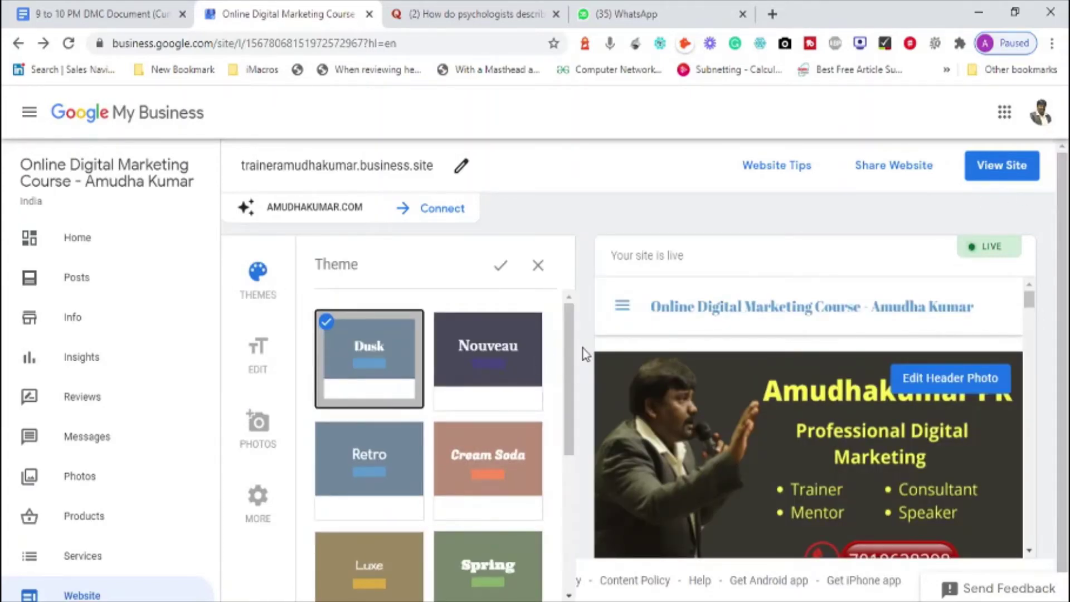
{"action": "mouse_move", "coordinate": [576, 352]}
{"action": "left_mouse_down"}
{"action": "mouse_move", "coordinate": [564, 542]}
{"action": "mouse_move", "coordinate": [561, 365]}
{"action": "left_mouse_up"}
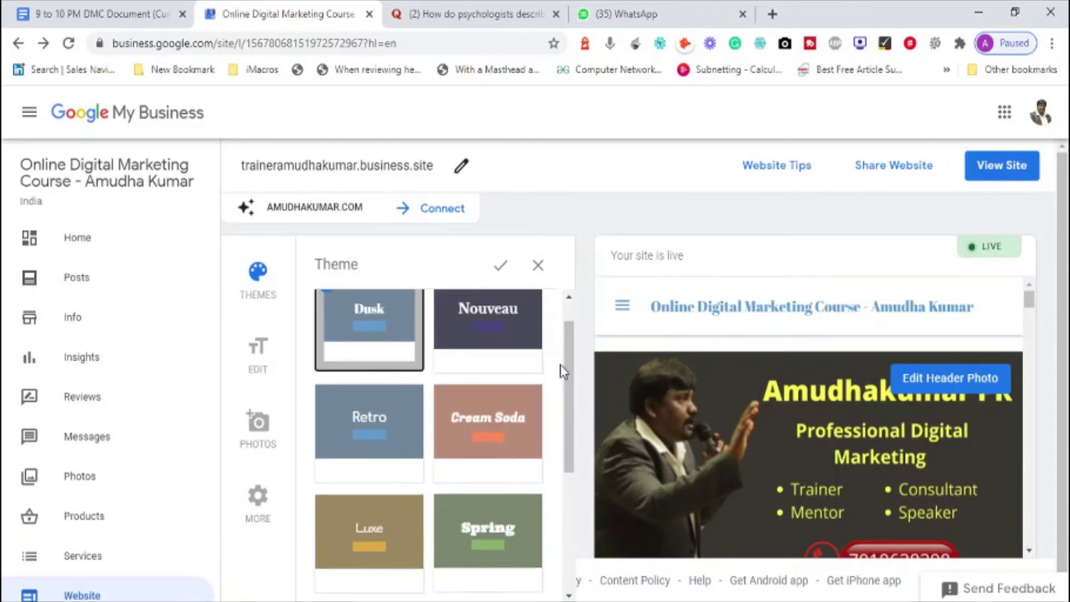
{"action": "left_click", "coordinate": [493, 449]}
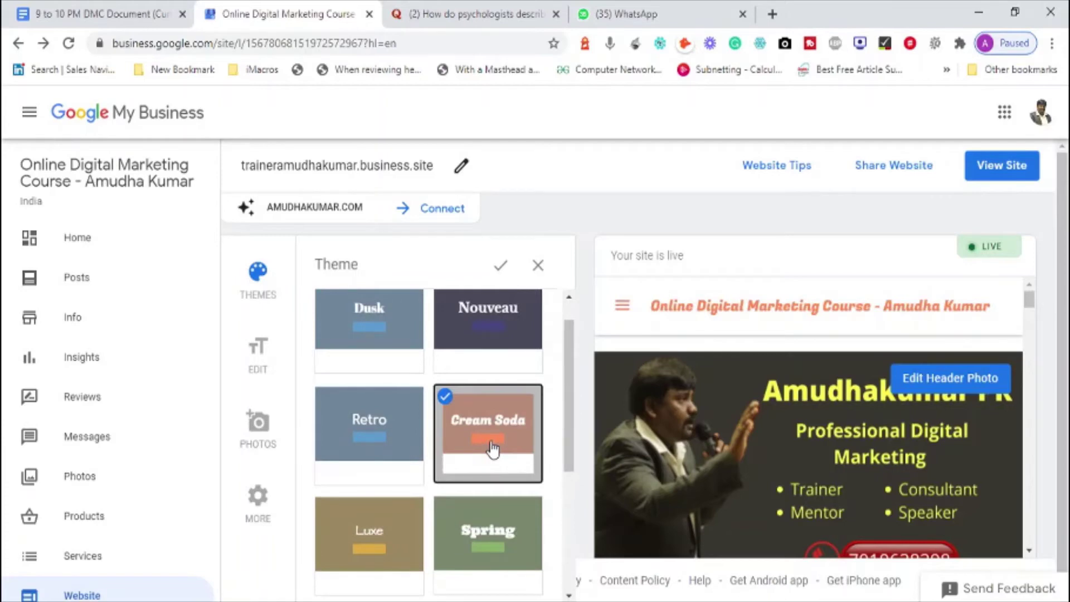
{"action": "left_click", "coordinate": [472, 315]}
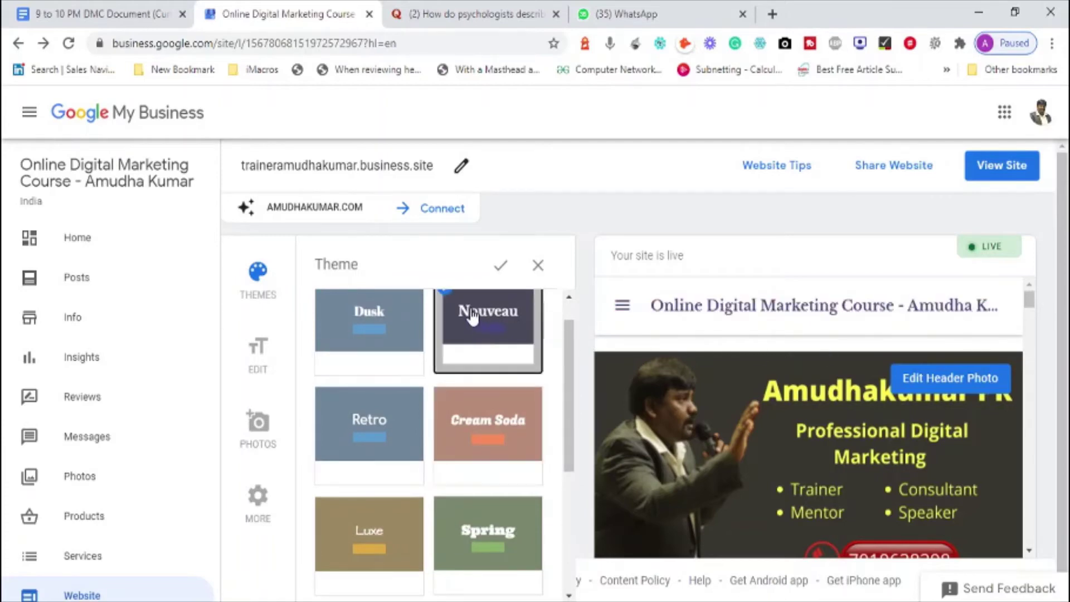
{"action": "left_click", "coordinate": [365, 439]}
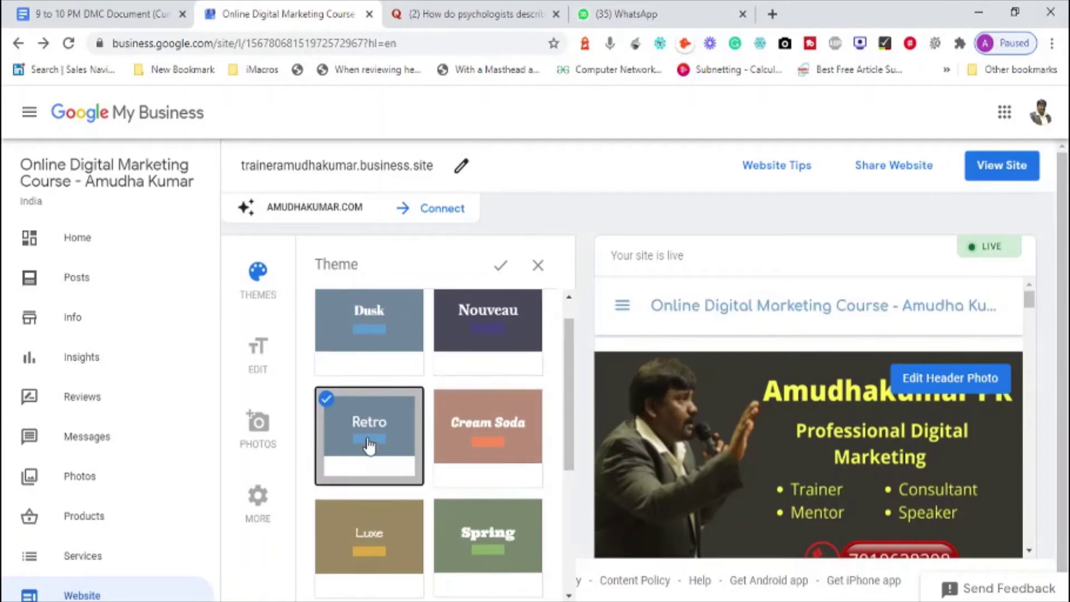
{"action": "left_click", "coordinate": [359, 568]}
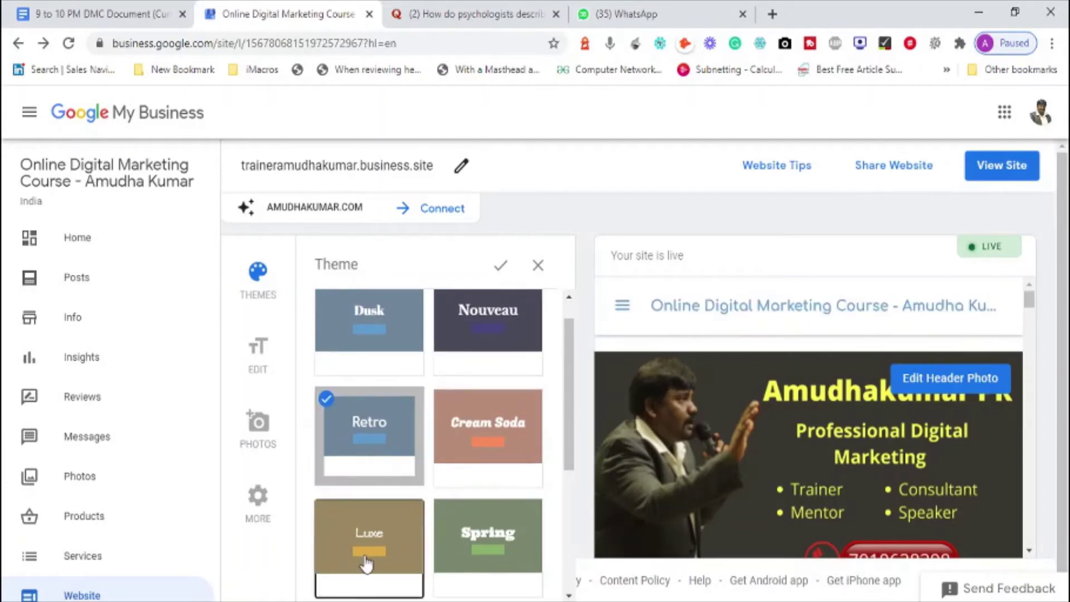
{"action": "left_click", "coordinate": [388, 335]}
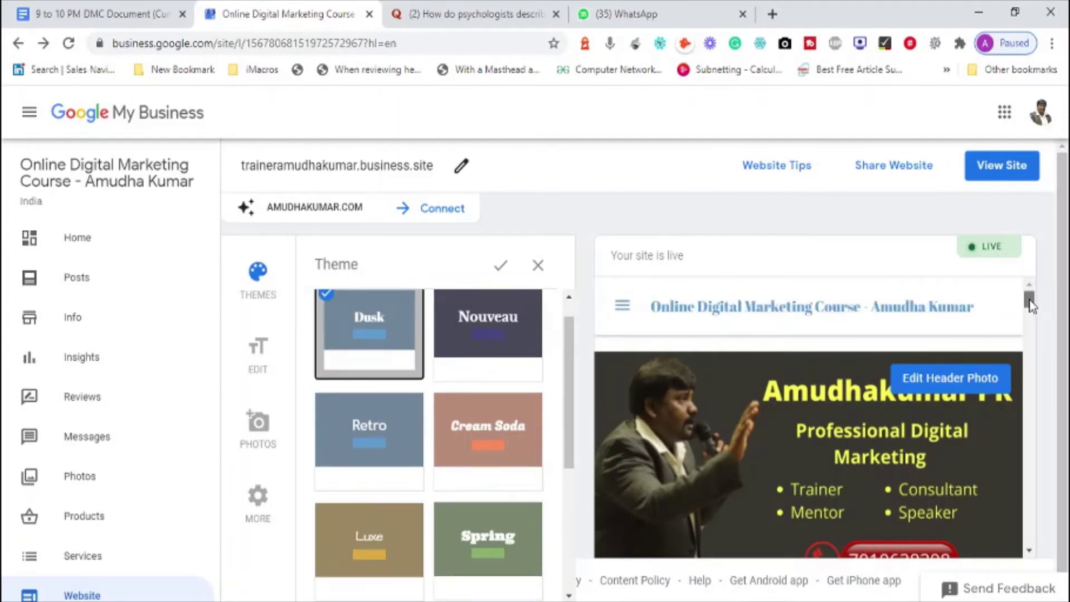
Step: View the live site and look through its page content and navigation menu
{"action": "mouse_move", "coordinate": [1030, 304]}
{"action": "left_mouse_down"}
{"action": "mouse_move", "coordinate": [1027, 535]}
{"action": "mouse_move", "coordinate": [1027, 285]}
{"action": "left_mouse_up"}
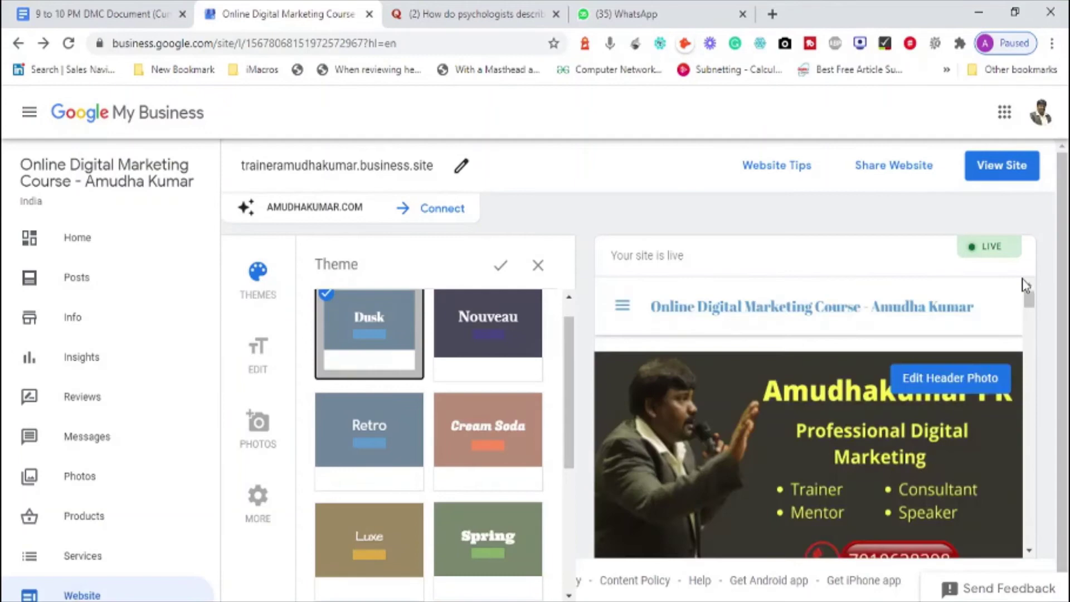
{"action": "left_click", "coordinate": [1006, 184]}
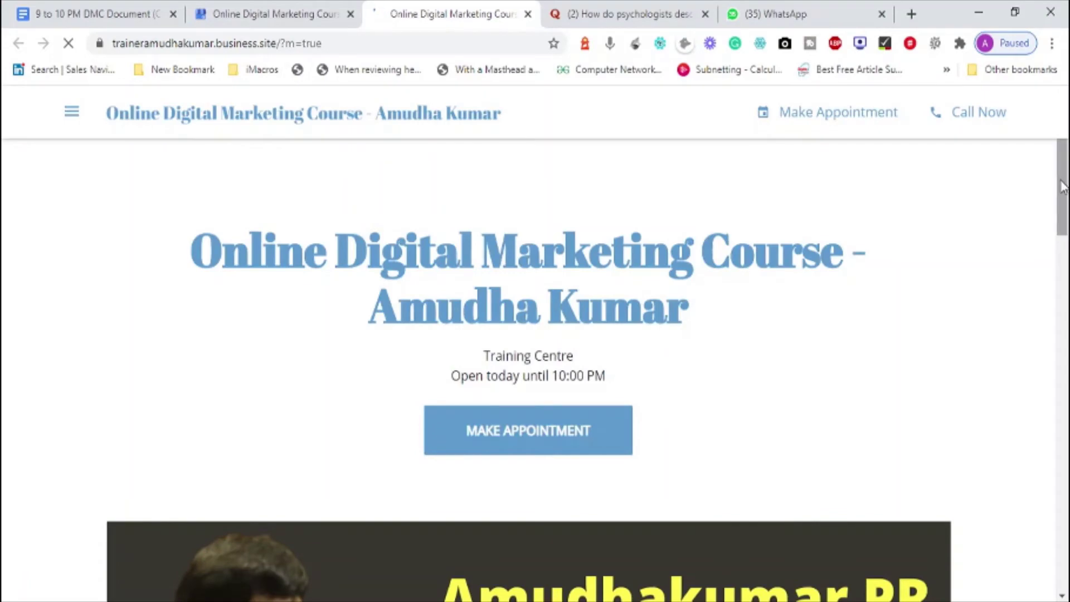
{"action": "left_click_drag", "start_coordinate": [1062, 188], "coordinate": [1034, 172]}
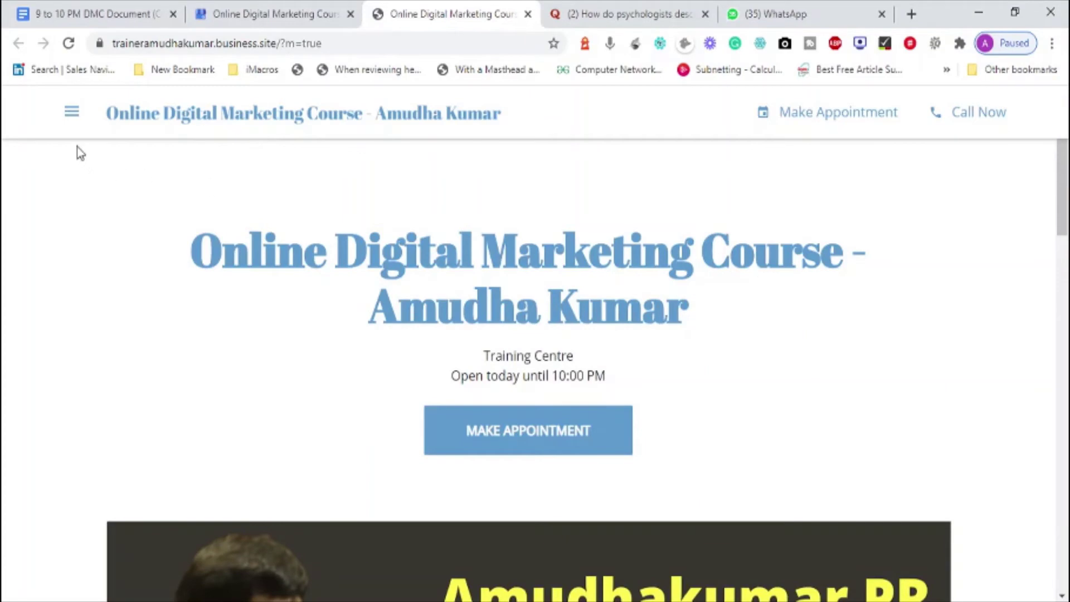
{"action": "left_click", "coordinate": [70, 120]}
{"action": "left_click", "coordinate": [71, 114]}
Step: Return to the listing dashboard, open the website entry in the business info for editing and copy its full URL
{"action": "left_click", "coordinate": [251, 17]}
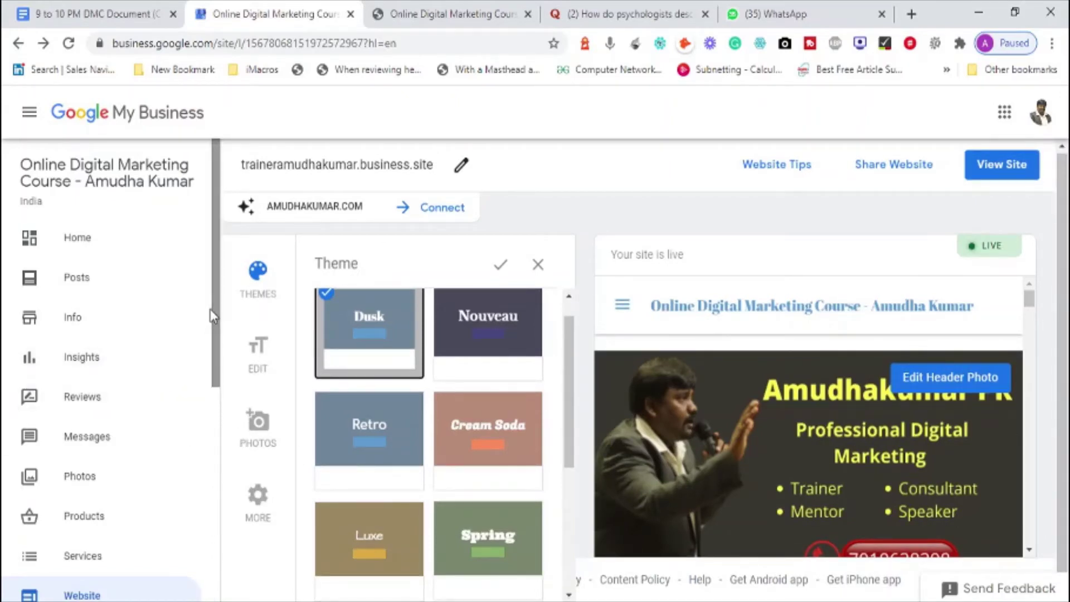
{"action": "left_click", "coordinate": [87, 317]}
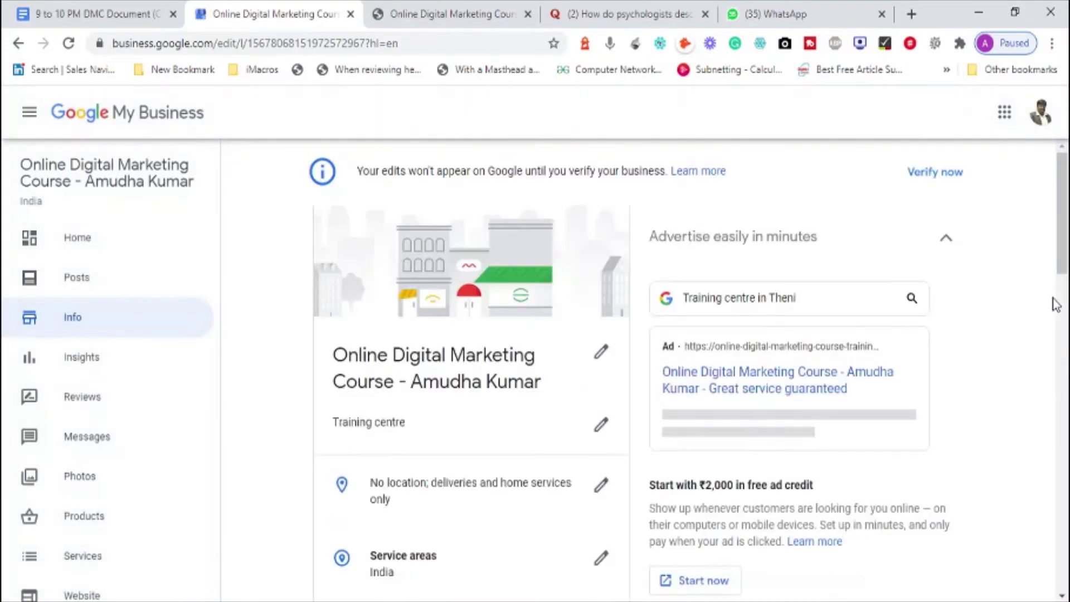
{"action": "left_click_drag", "start_coordinate": [1064, 227], "coordinate": [1065, 364]}
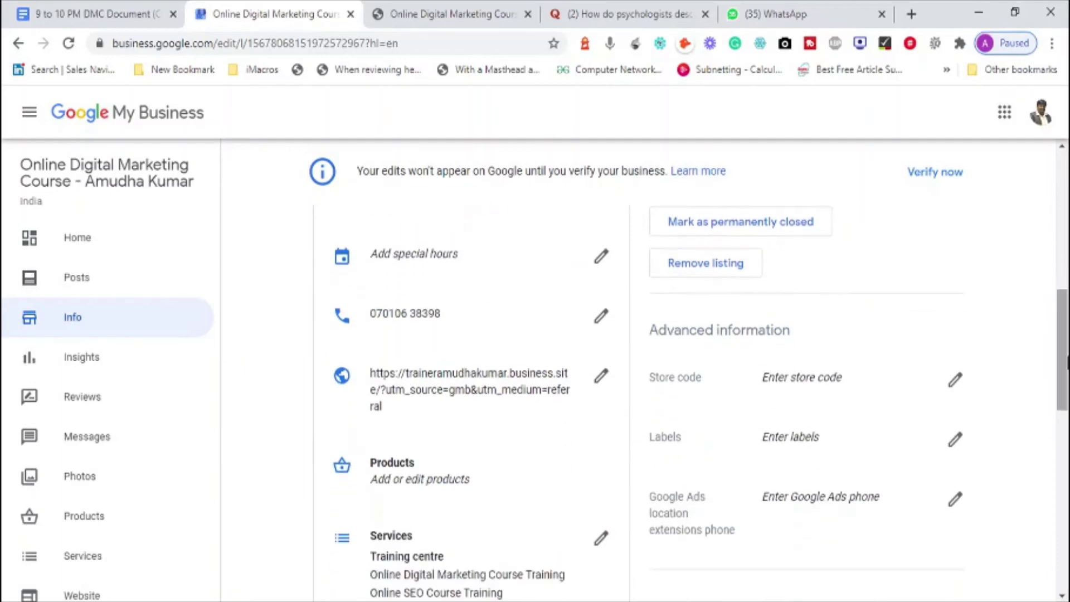
{"action": "left_click", "coordinate": [600, 376]}
{"action": "key", "text": "ctrl+a"}
{"action": "key", "text": "ctrl+c"}
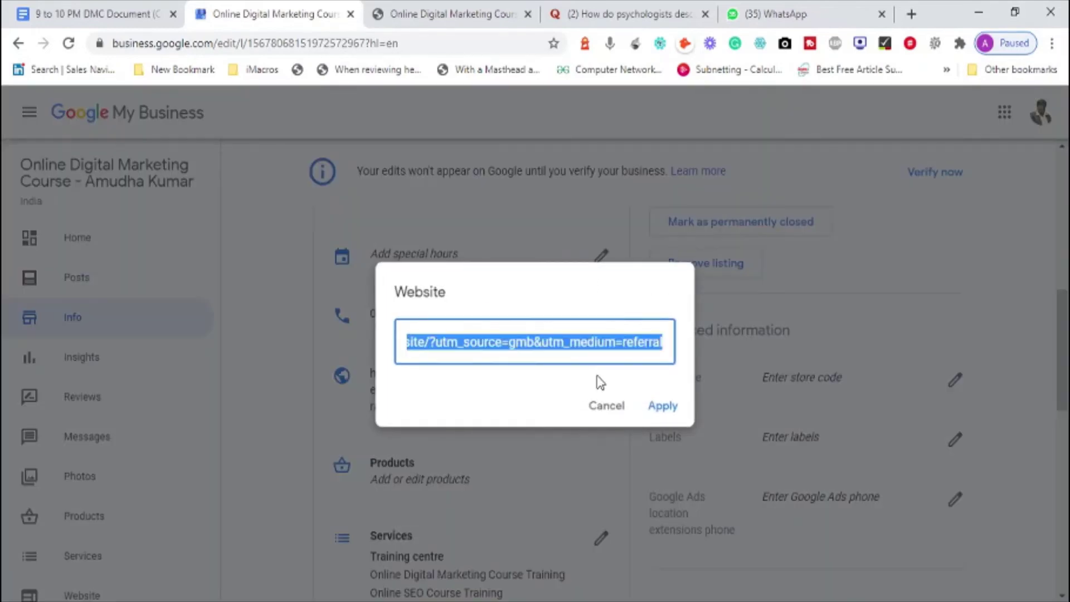
Step: Replace the website URL with the https address of the trainer's own .com domain
{"action": "key", "text": "BackSpace"}
{"action": "type", "text": "https"}
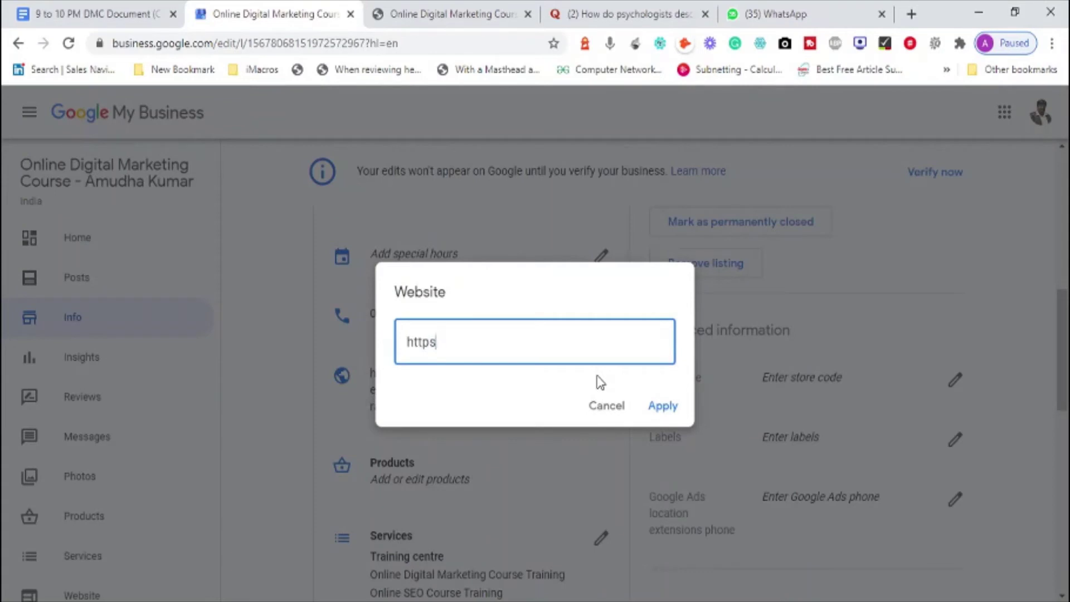
{"action": "type", "text": "://www.amudhakumar"}
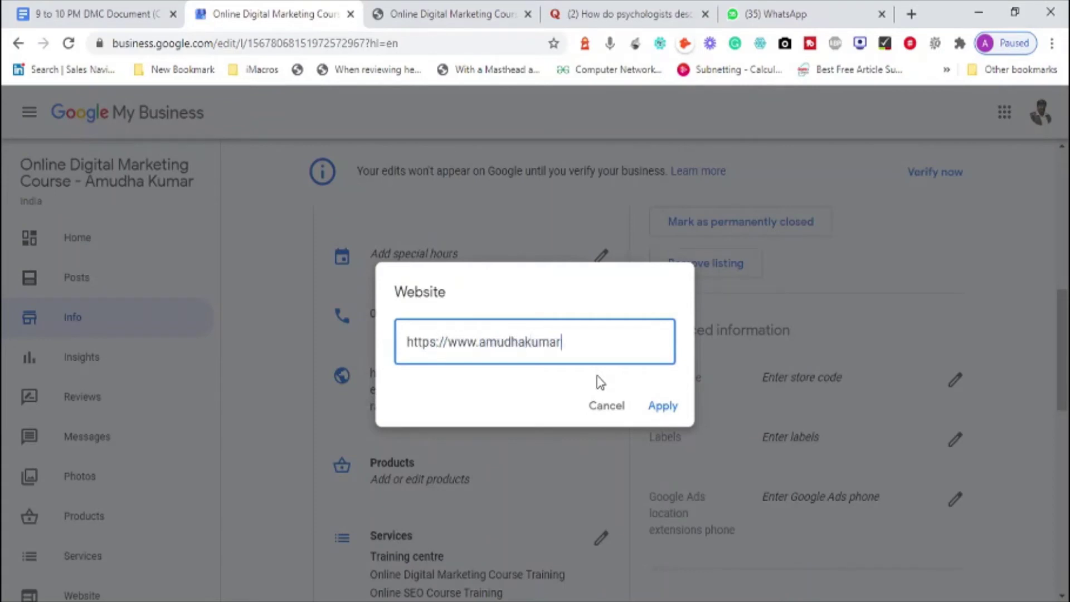
{"action": "type", "text": ".com/"}
Step: Restore the copied business.site URL with its utm_source=gmb and utm_medium=referral parameters as the website and apply it
{"action": "key", "text": "ctrl+a"}
{"action": "key", "text": "ctrl+v"}
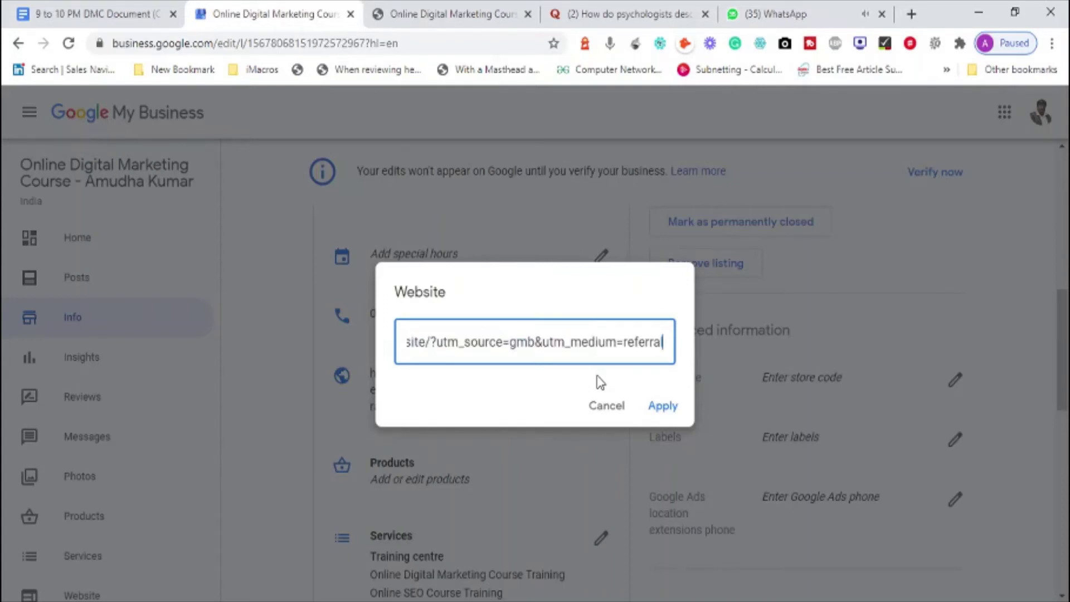
{"action": "left_click", "coordinate": [662, 406]}
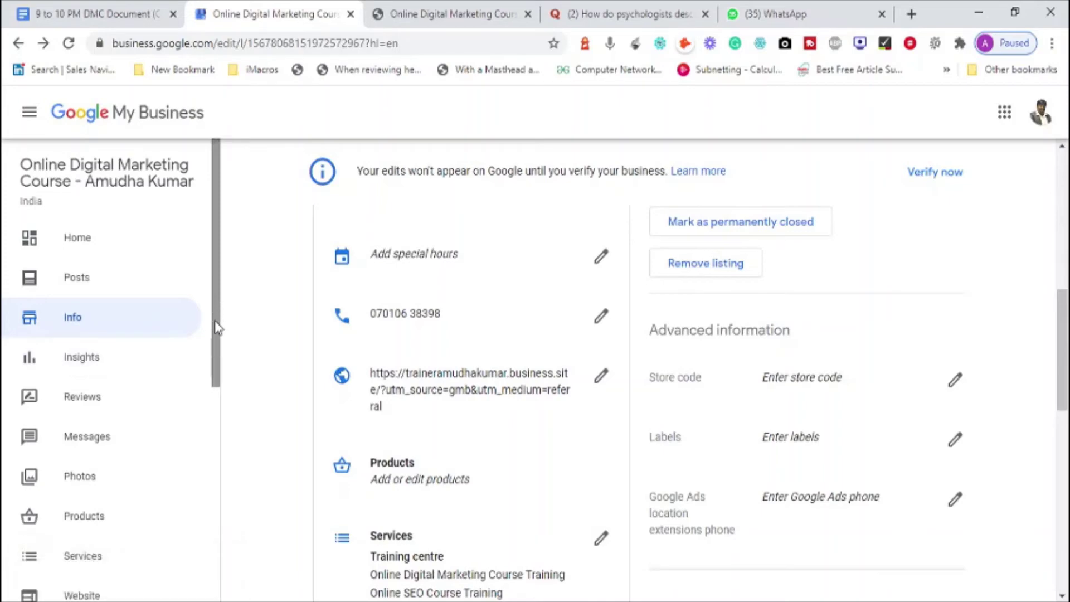
Step: Open the listing's user management and close it without changing anything
{"action": "left_click_drag", "start_coordinate": [215, 328], "coordinate": [224, 514]}
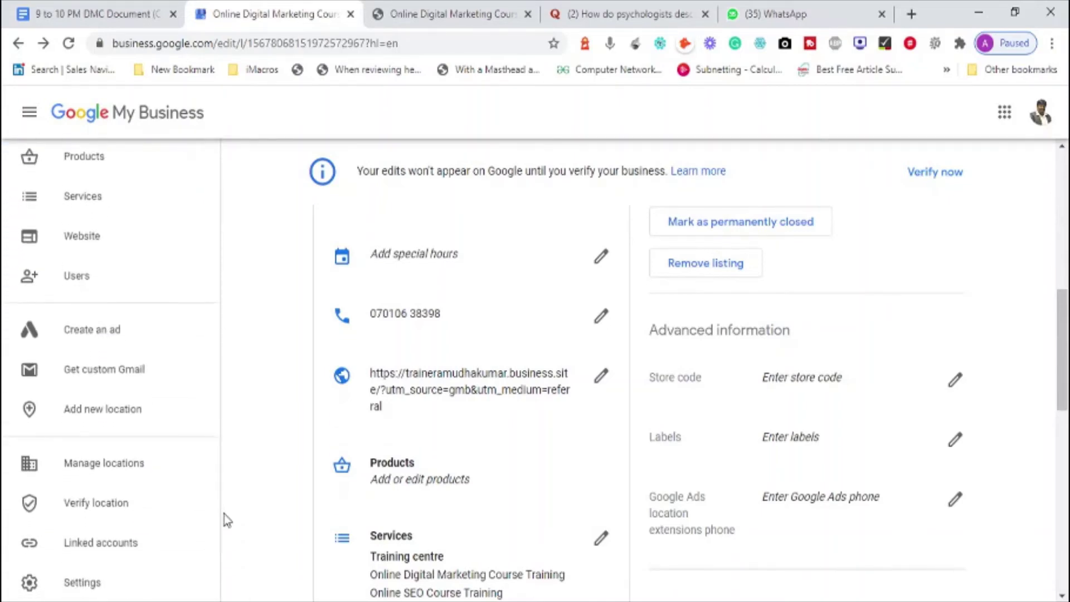
{"action": "left_click", "coordinate": [75, 279]}
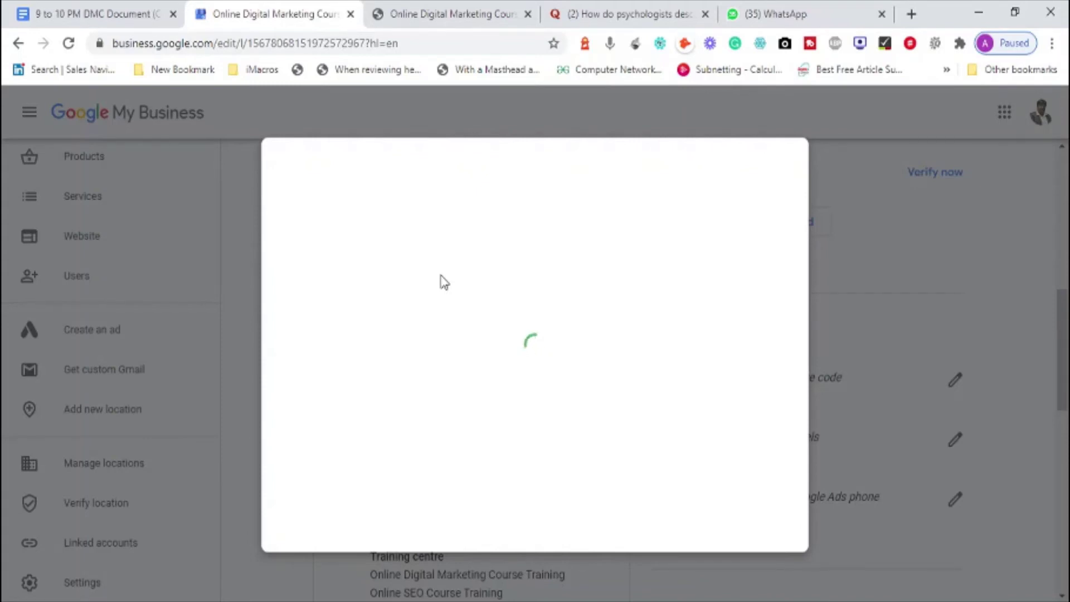
{"action": "left_click", "coordinate": [912, 265]}
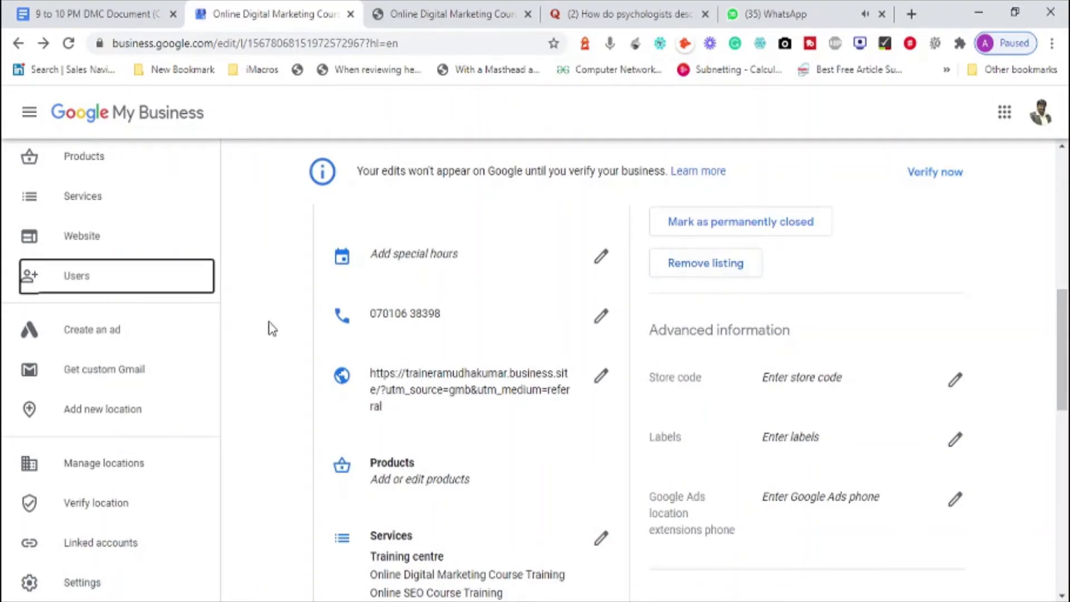
Step: Open ad creation for the listing and inspect the Google Ads campaign goals, "express" in the page address and the signed-in account
{"action": "left_click", "coordinate": [113, 332]}
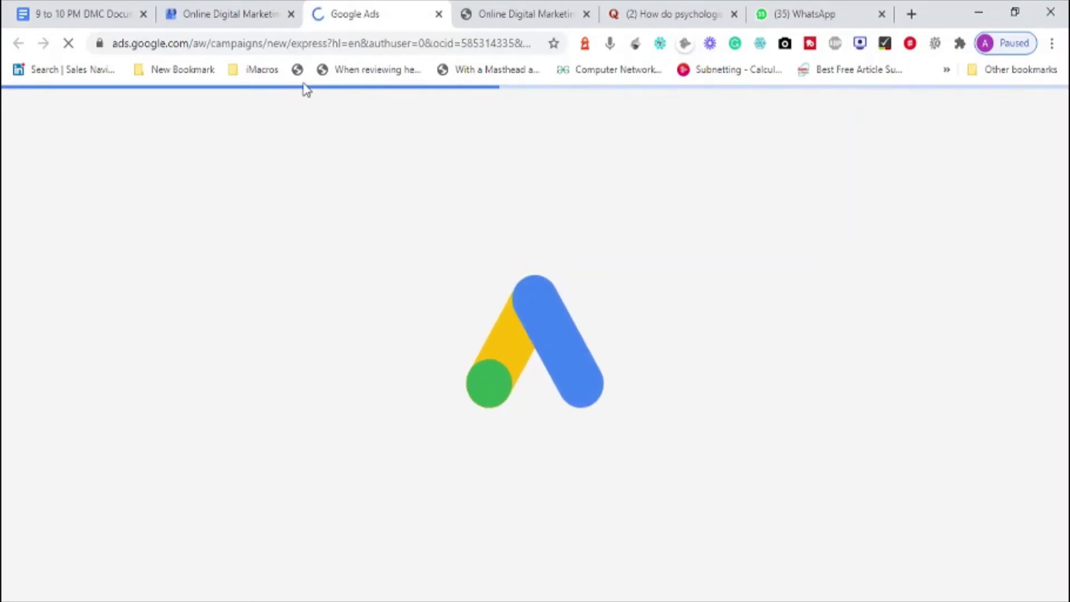
{"action": "left_click", "coordinate": [307, 47]}
{"action": "double_click", "coordinate": [306, 44]}
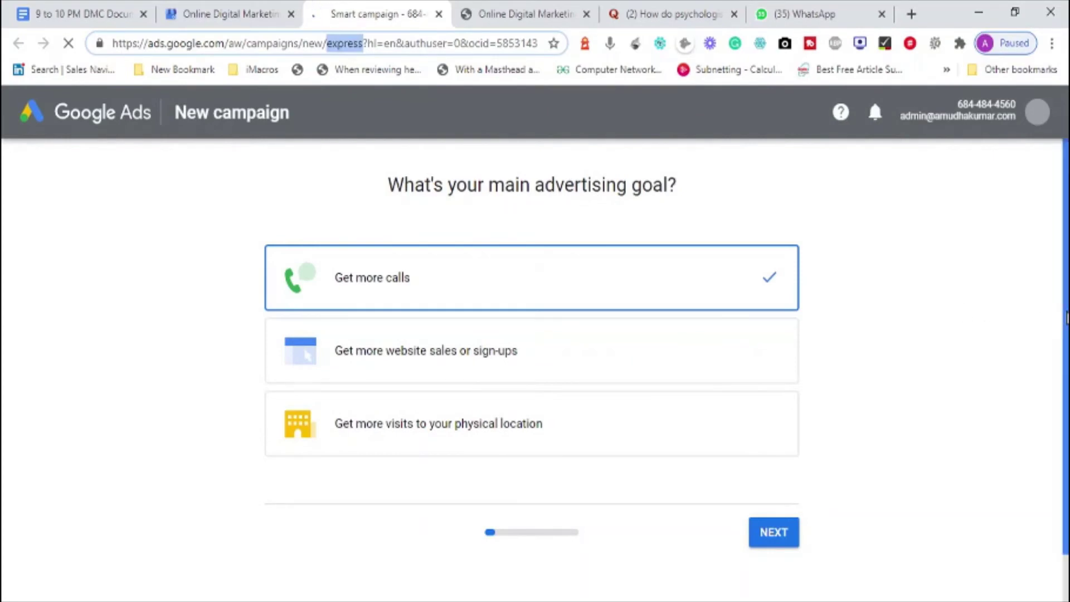
{"action": "mouse_move", "coordinate": [1067, 317]}
{"action": "left_mouse_down"}
{"action": "mouse_move", "coordinate": [1066, 379]}
{"action": "mouse_move", "coordinate": [1064, 303]}
{"action": "left_mouse_up"}
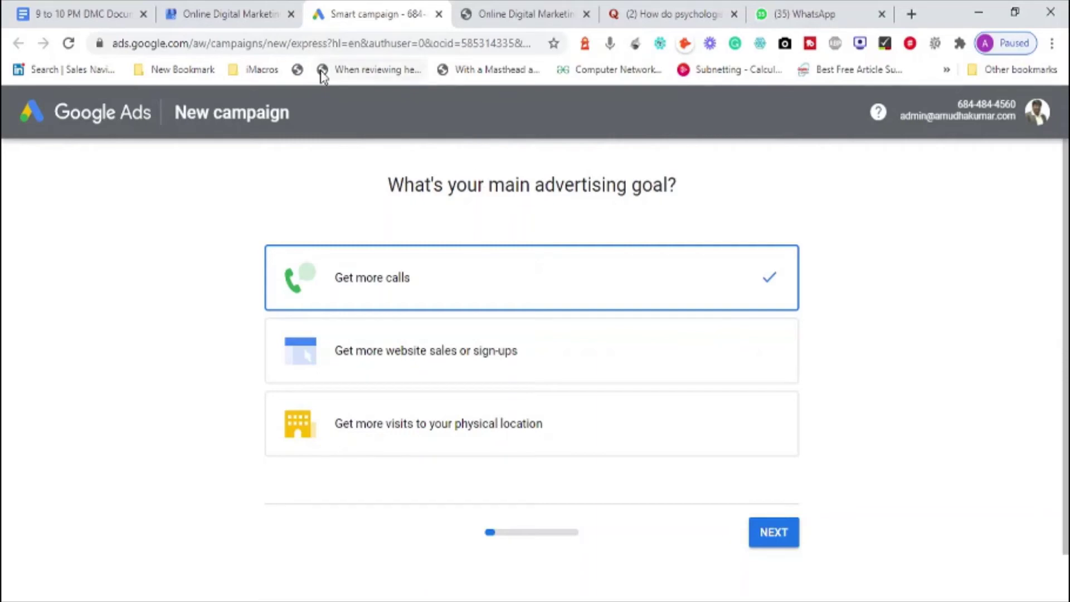
{"action": "double_click", "coordinate": [300, 43]}
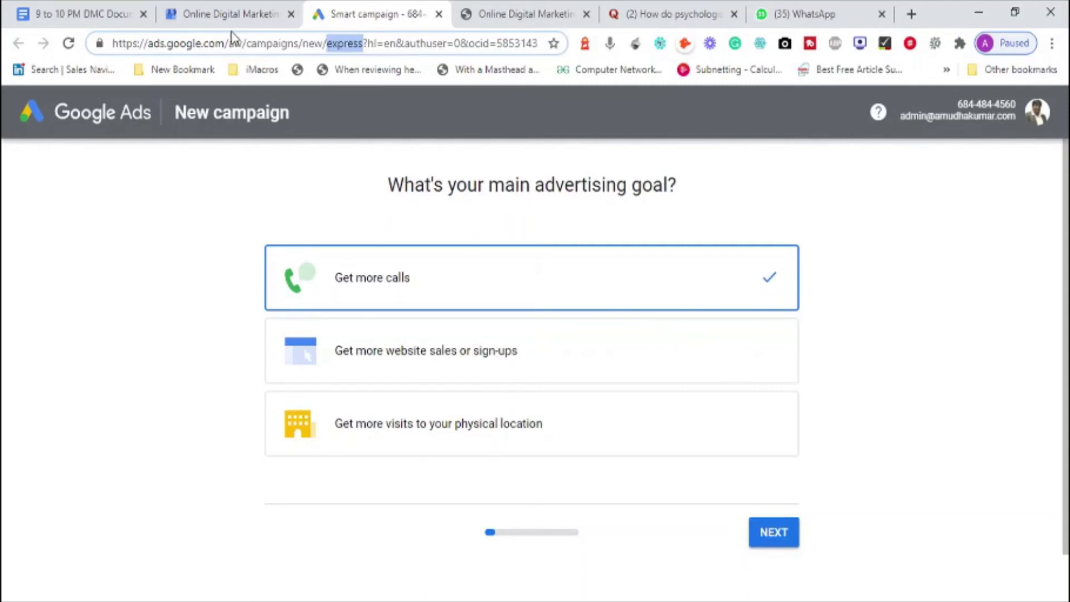
{"action": "left_click", "coordinate": [229, 17]}
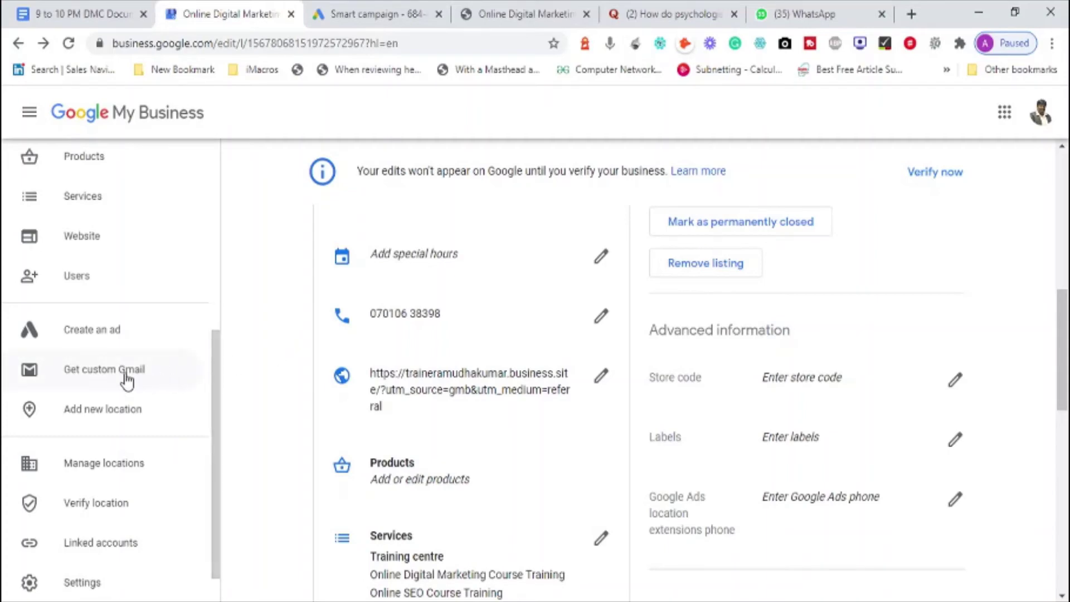
{"action": "left_click", "coordinate": [378, 17]}
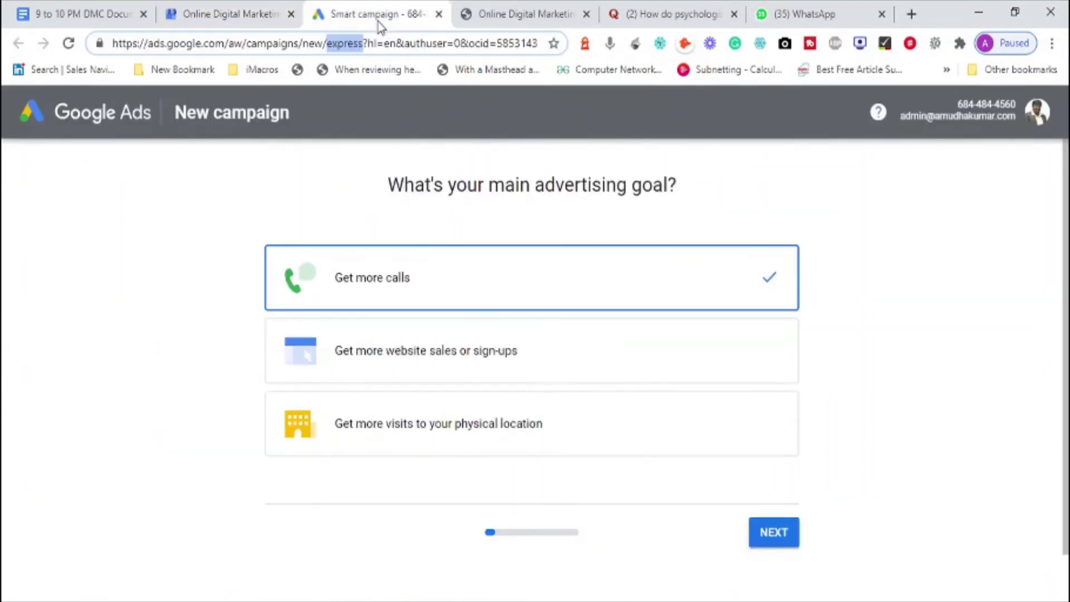
{"action": "left_click", "coordinate": [902, 119]}
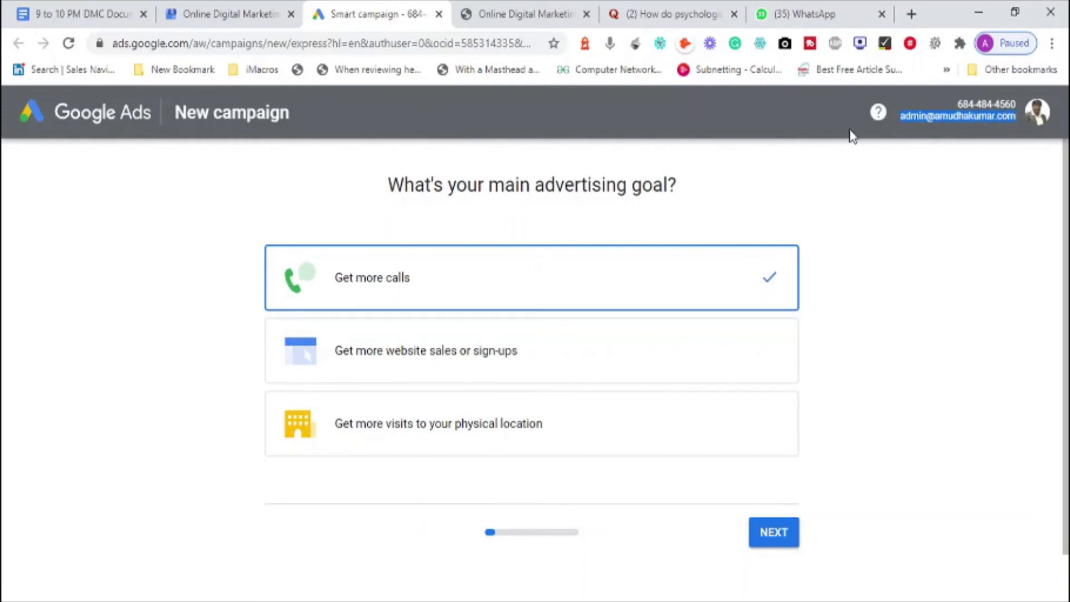
Step: View the custom Gmail signup and the page for adding a new location, returning to the listing dashboard after each
{"action": "left_click", "coordinate": [228, 21]}
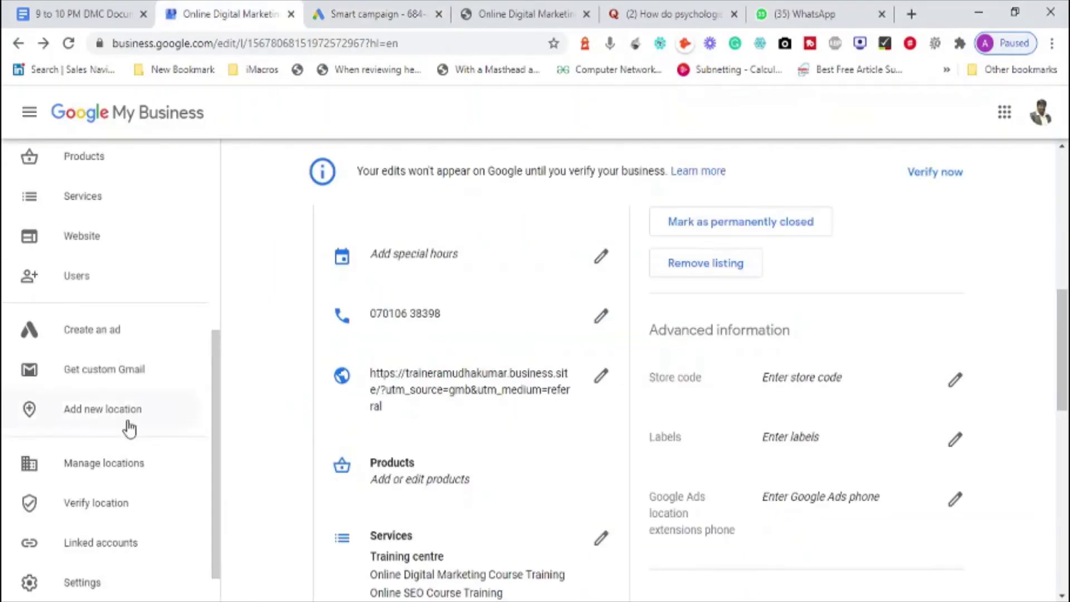
{"action": "left_click", "coordinate": [118, 383]}
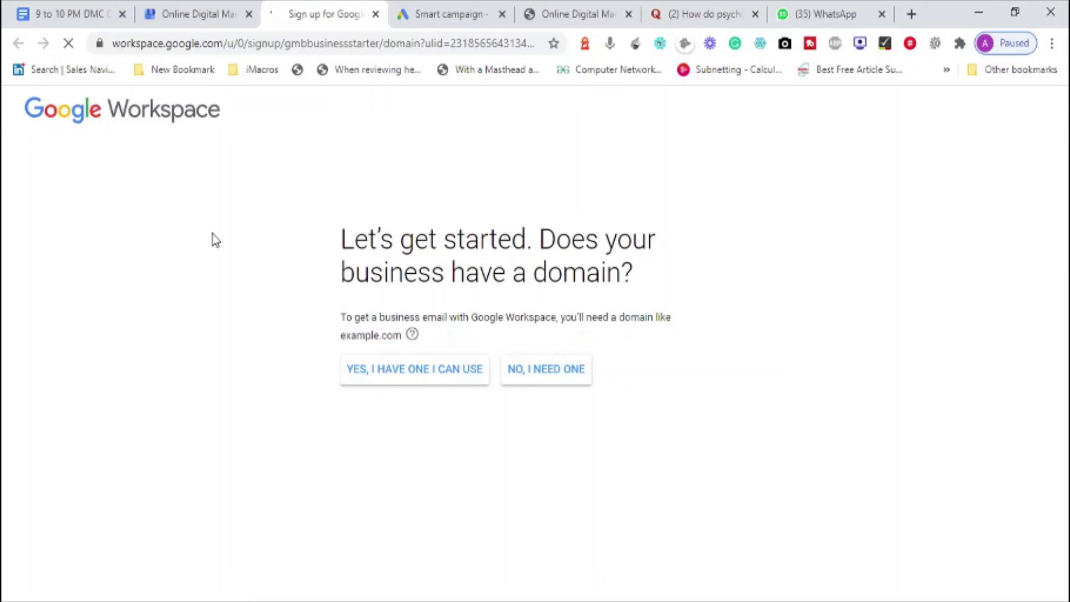
{"action": "left_click", "coordinate": [203, 15]}
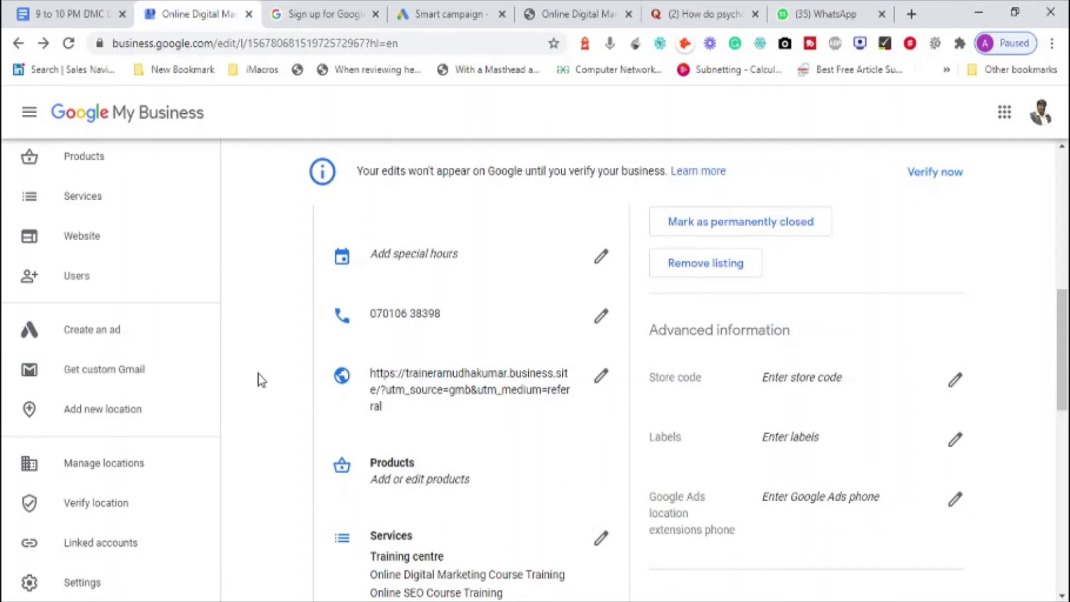
{"action": "left_click", "coordinate": [115, 417]}
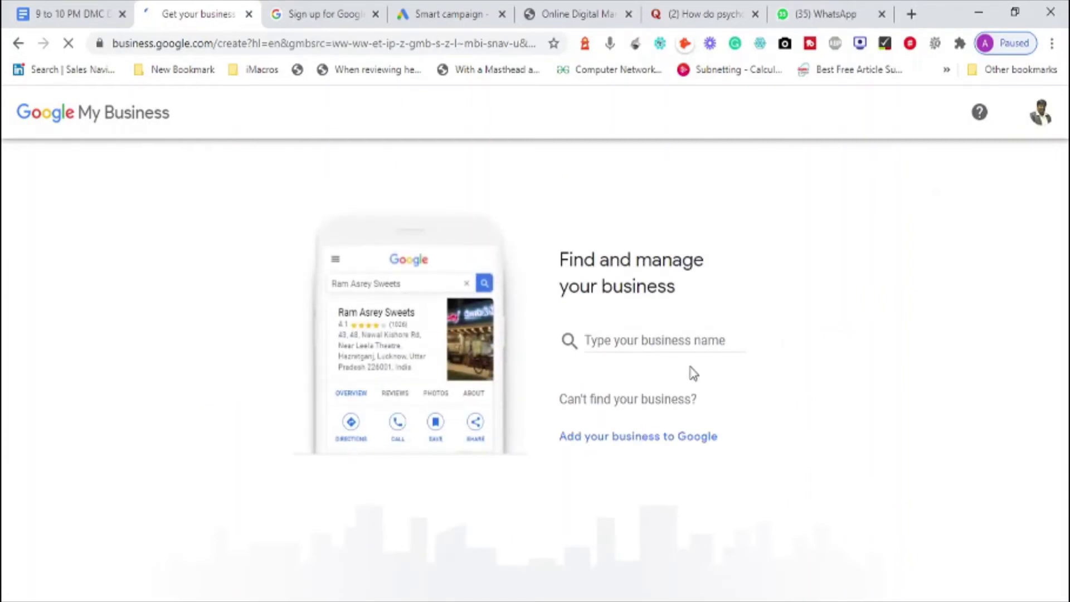
{"action": "left_click", "coordinate": [19, 45]}
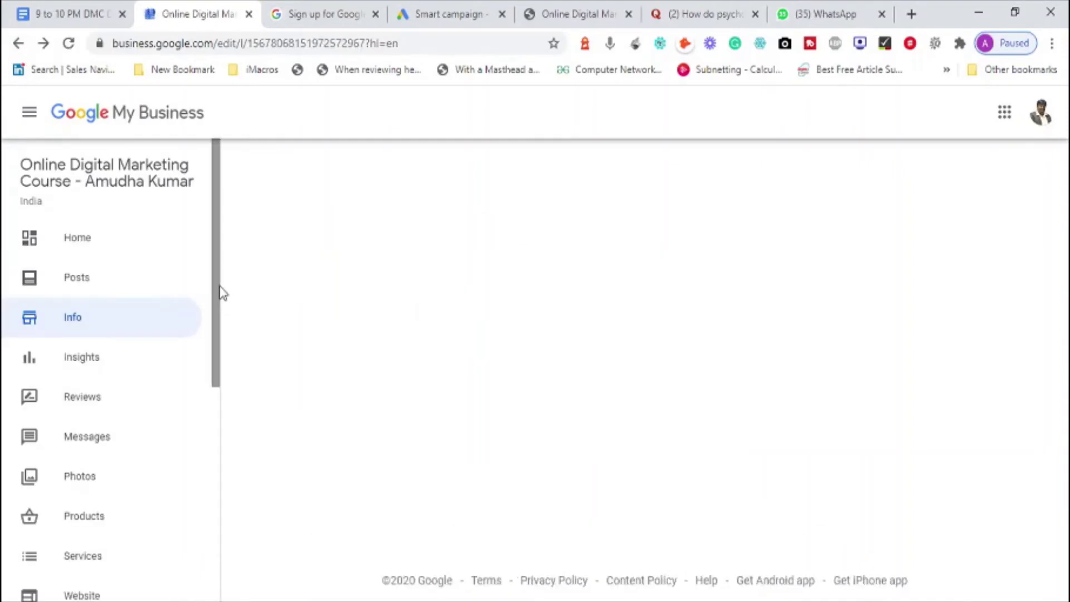
Step: Open the account settings and look at the email notification options
{"action": "left_click_drag", "start_coordinate": [221, 295], "coordinate": [223, 546]}
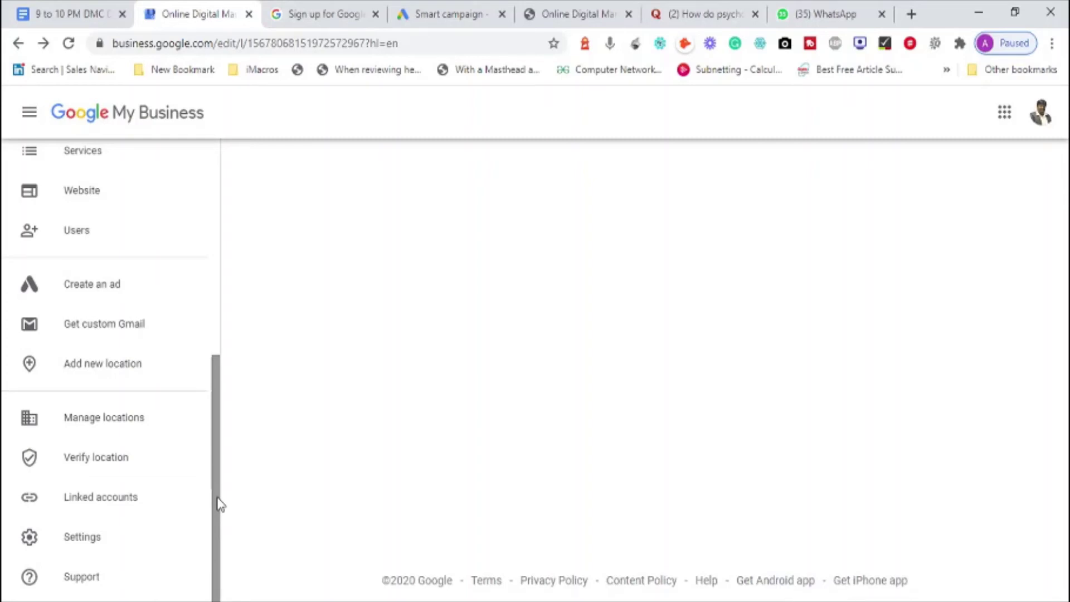
{"action": "left_click", "coordinate": [69, 550]}
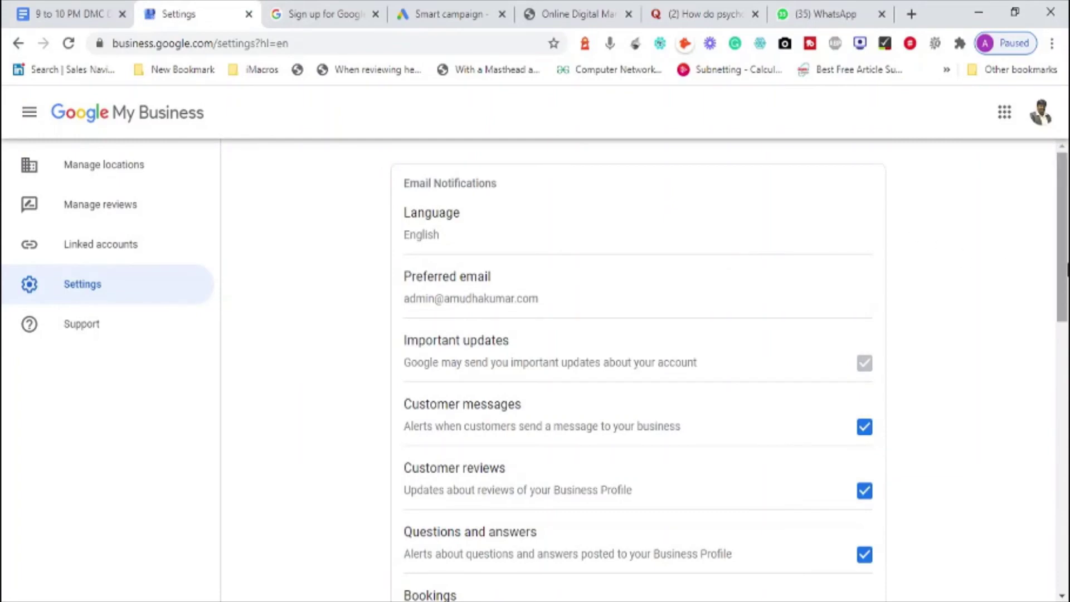
{"action": "mouse_move", "coordinate": [1066, 270]}
{"action": "left_mouse_down"}
{"action": "mouse_move", "coordinate": [1066, 491]}
{"action": "mouse_move", "coordinate": [1065, 270]}
{"action": "left_mouse_up"}
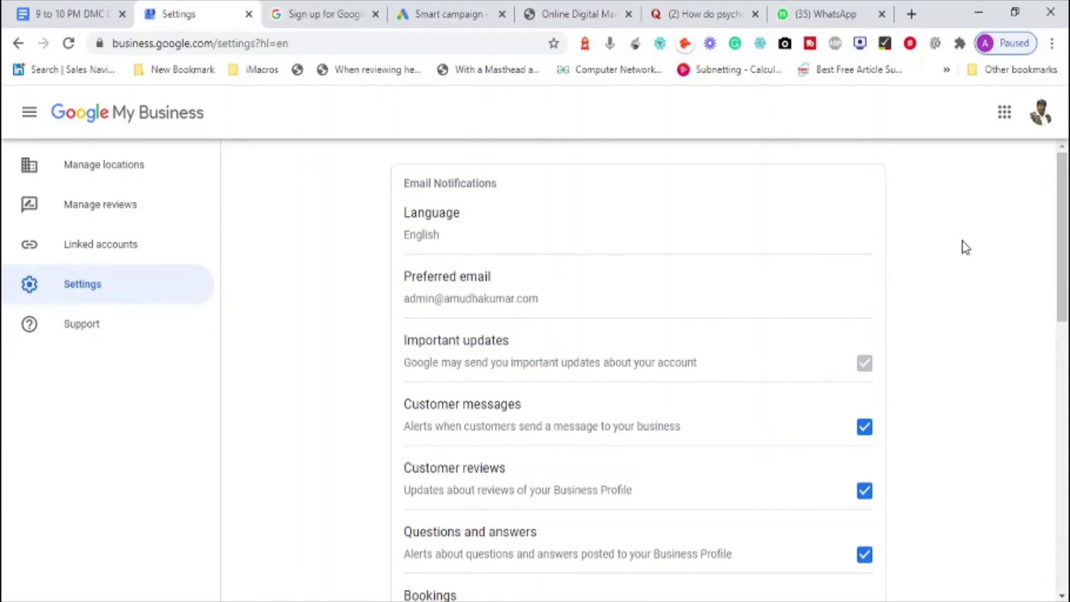
{"action": "mouse_move", "coordinate": [1061, 312]}
{"action": "left_mouse_down"}
{"action": "mouse_move", "coordinate": [1061, 488]}
{"action": "mouse_move", "coordinate": [1061, 313]}
{"action": "left_mouse_up"}
Step: Sign in to the other saved, signed-out Google account, submitting its account password
{"action": "left_click", "coordinate": [1042, 112]}
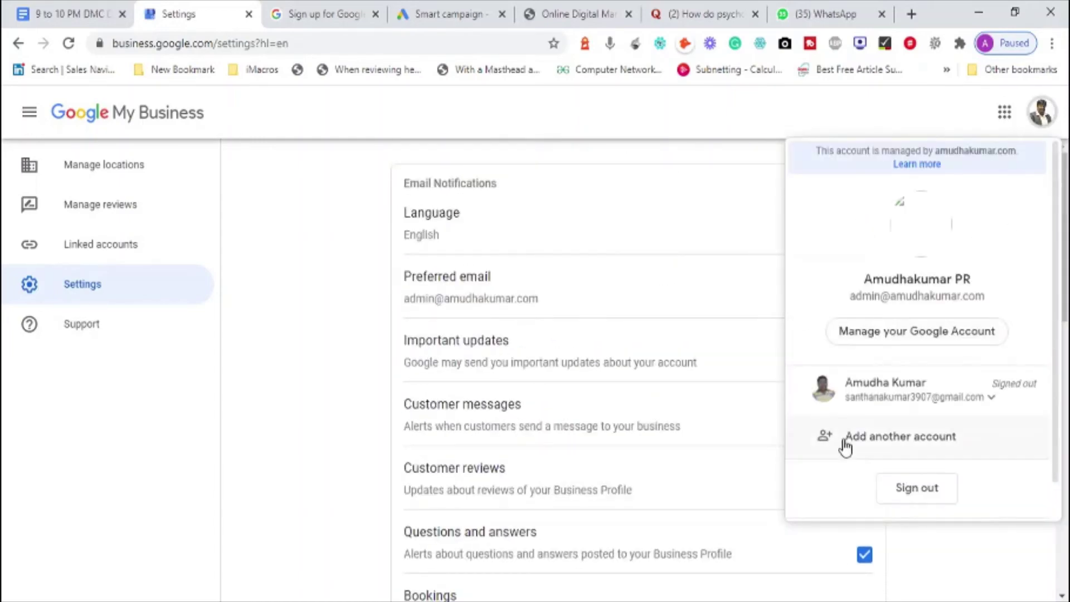
{"action": "left_click", "coordinate": [907, 408]}
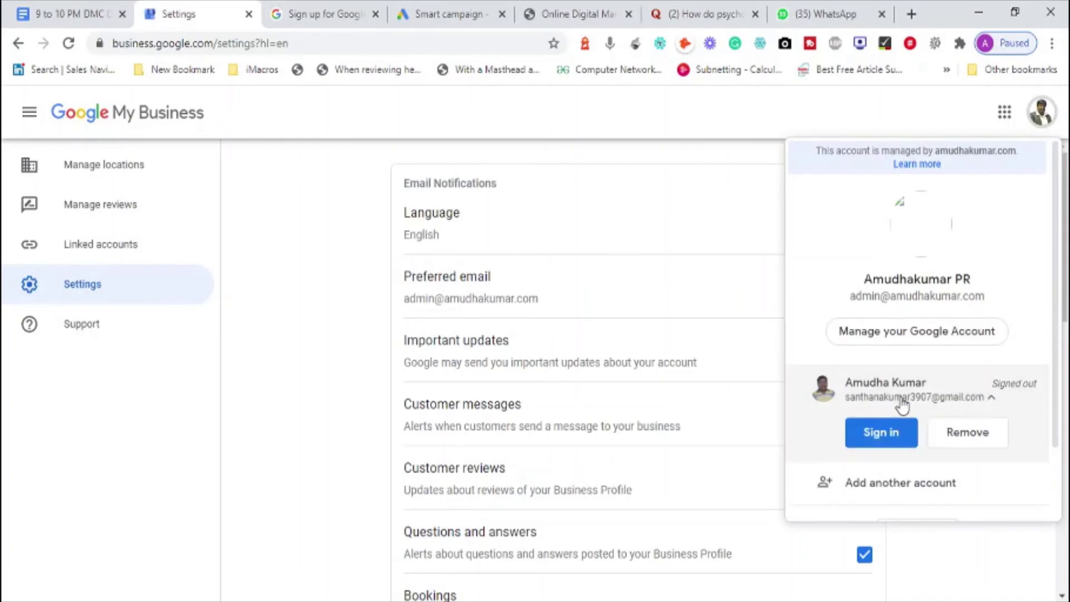
{"action": "left_click", "coordinate": [891, 433]}
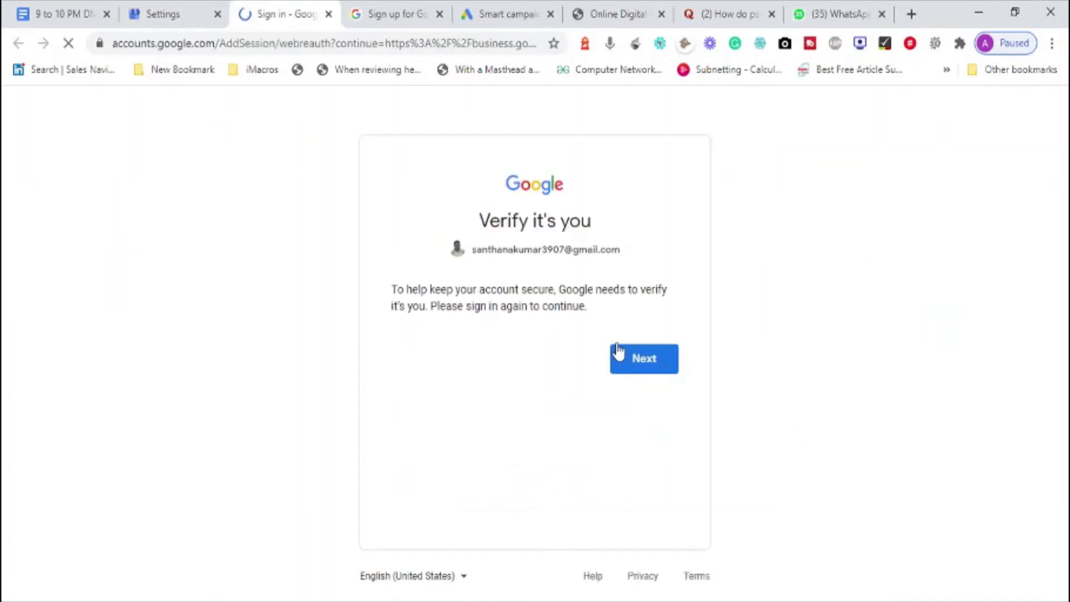
{"action": "left_click", "coordinate": [629, 360]}
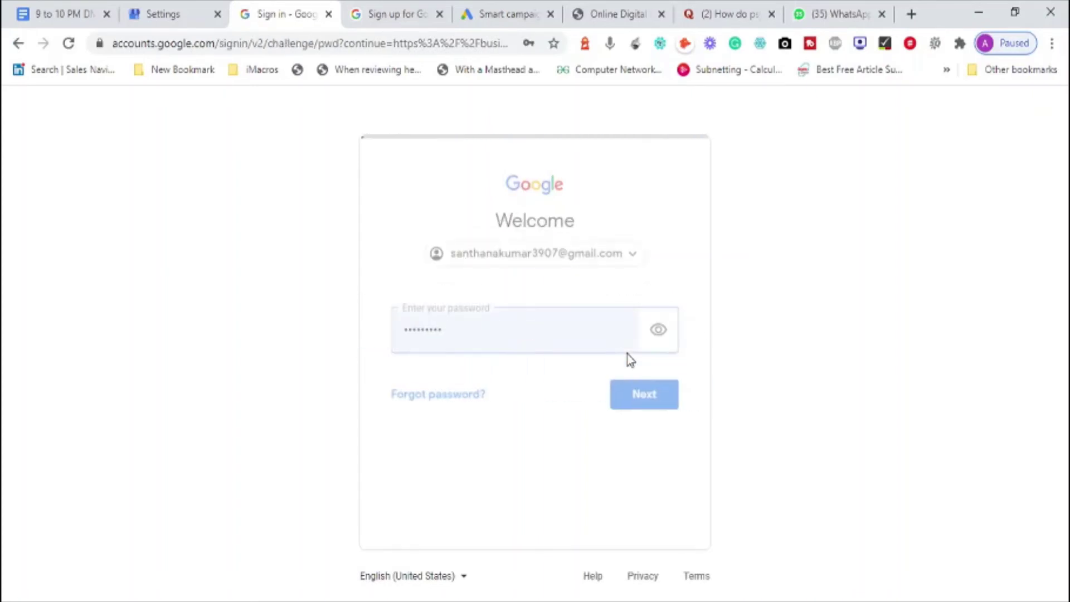
{"action": "left_click", "coordinate": [643, 392]}
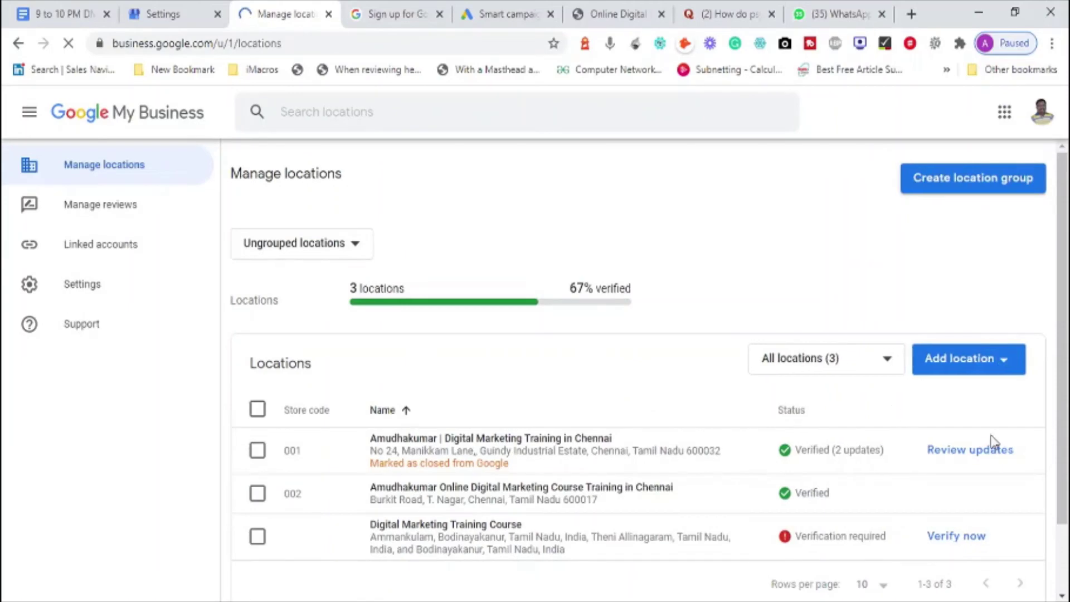
Step: Open the dashboard of the verified location with store code 002 and look through its navigation menu
{"action": "left_click_drag", "start_coordinate": [1065, 308], "coordinate": [1066, 386]}
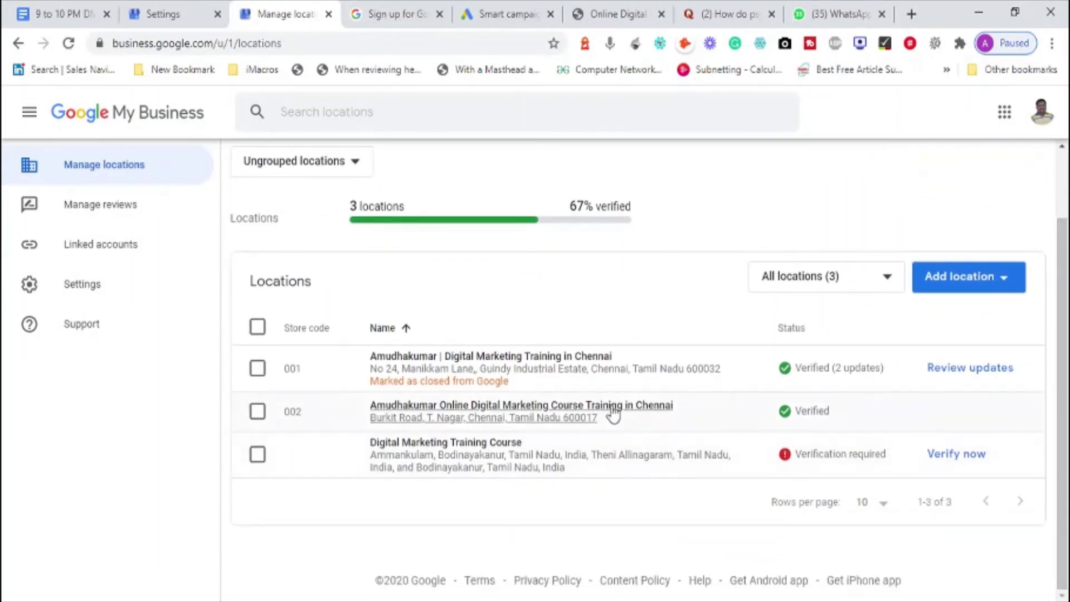
{"action": "left_click", "coordinate": [524, 412]}
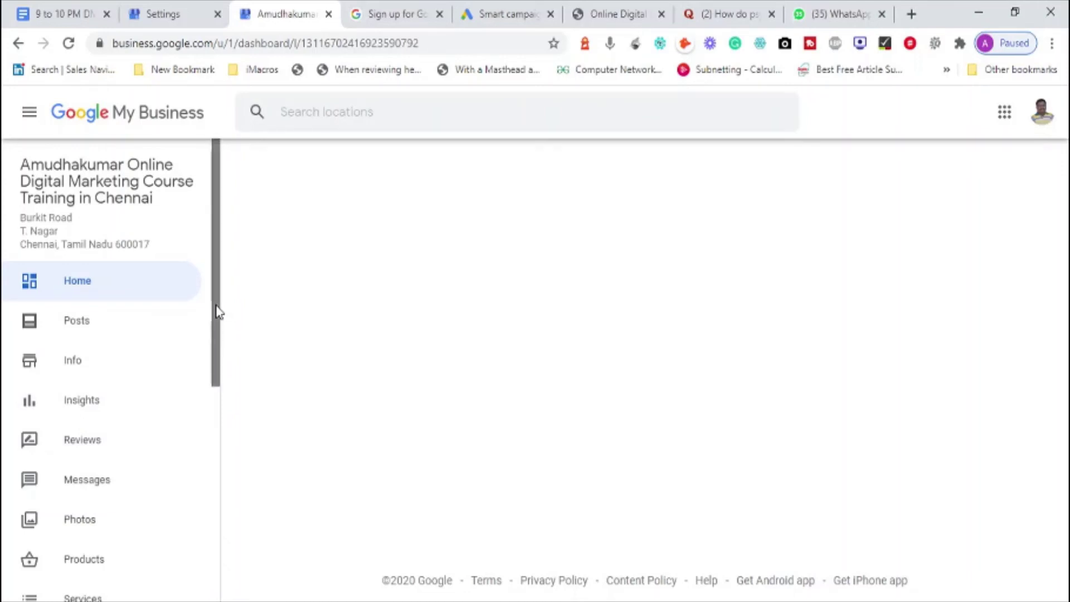
{"action": "left_click_drag", "start_coordinate": [218, 310], "coordinate": [222, 580]}
{"action": "scroll", "coordinate": [193, 230], "scroll_direction": "up", "scroll_amount": 7}
Step: Open the location's Insights and examine the search queries used to find the business and their user numbers
{"action": "left_click", "coordinate": [87, 406]}
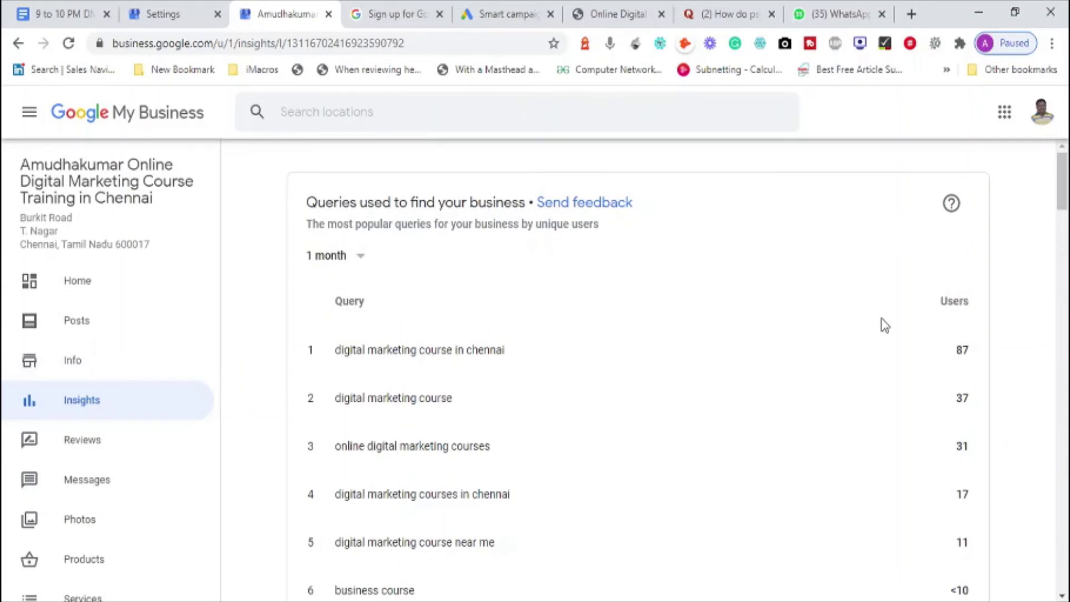
{"action": "double_click", "coordinate": [960, 352]}
{"action": "triple_click", "coordinate": [476, 349]}
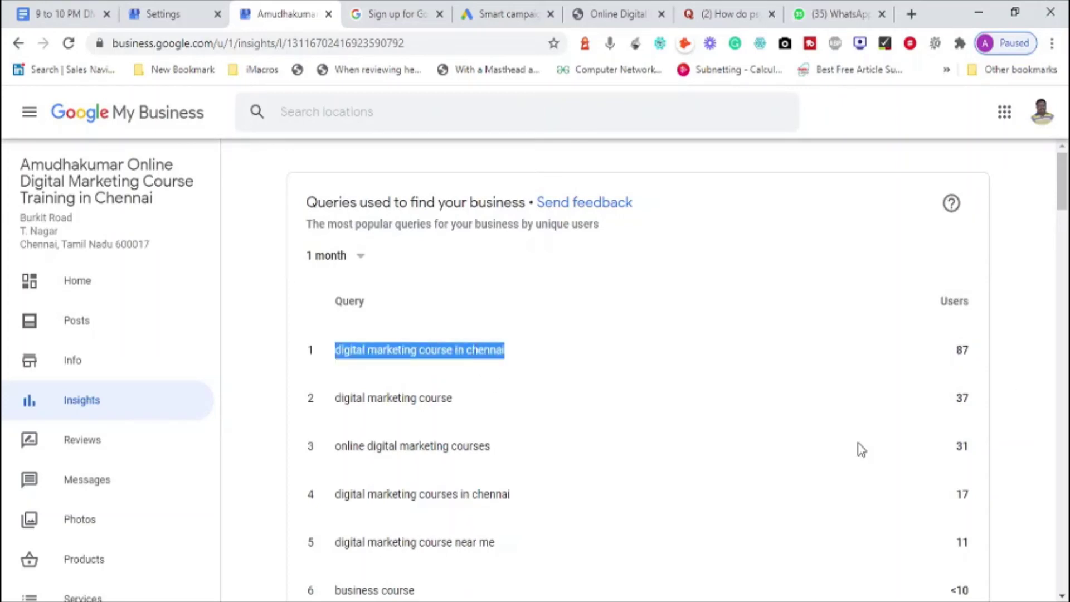
{"action": "triple_click", "coordinate": [422, 402]}
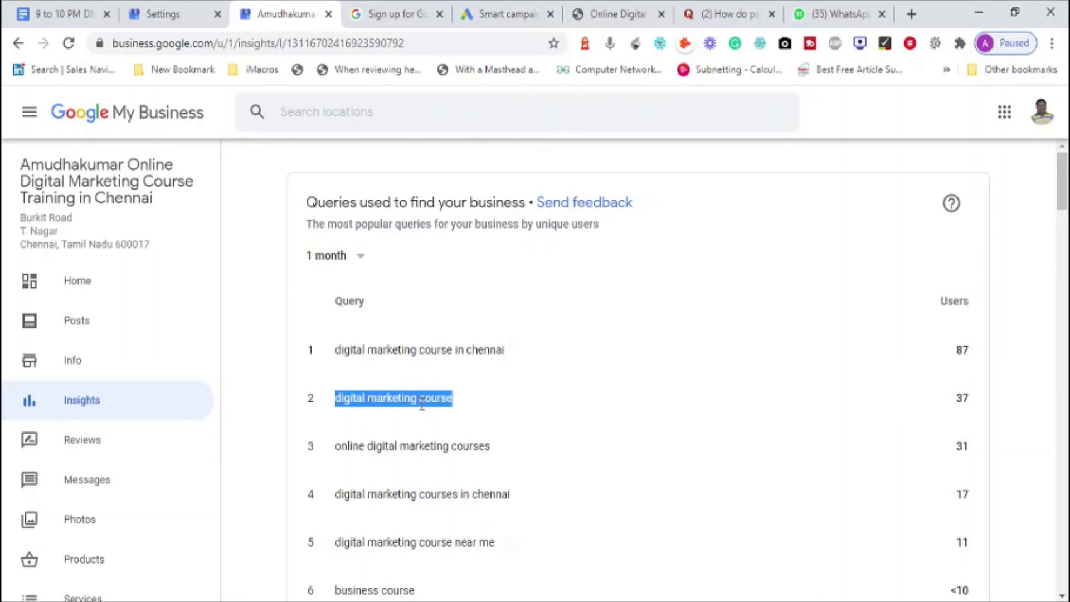
{"action": "triple_click", "coordinate": [422, 446]}
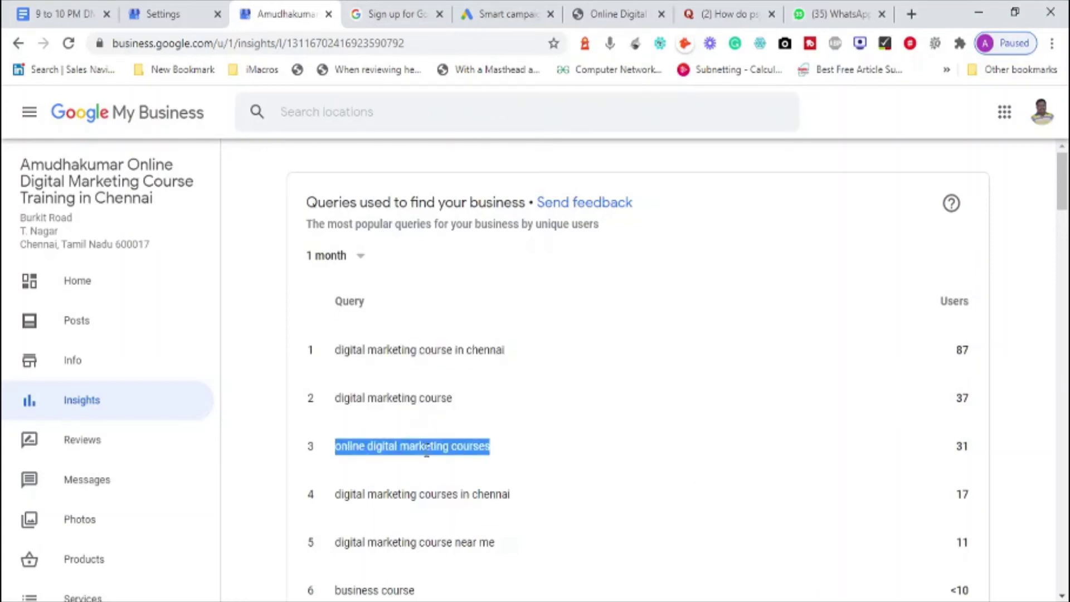
{"action": "triple_click", "coordinate": [451, 495]}
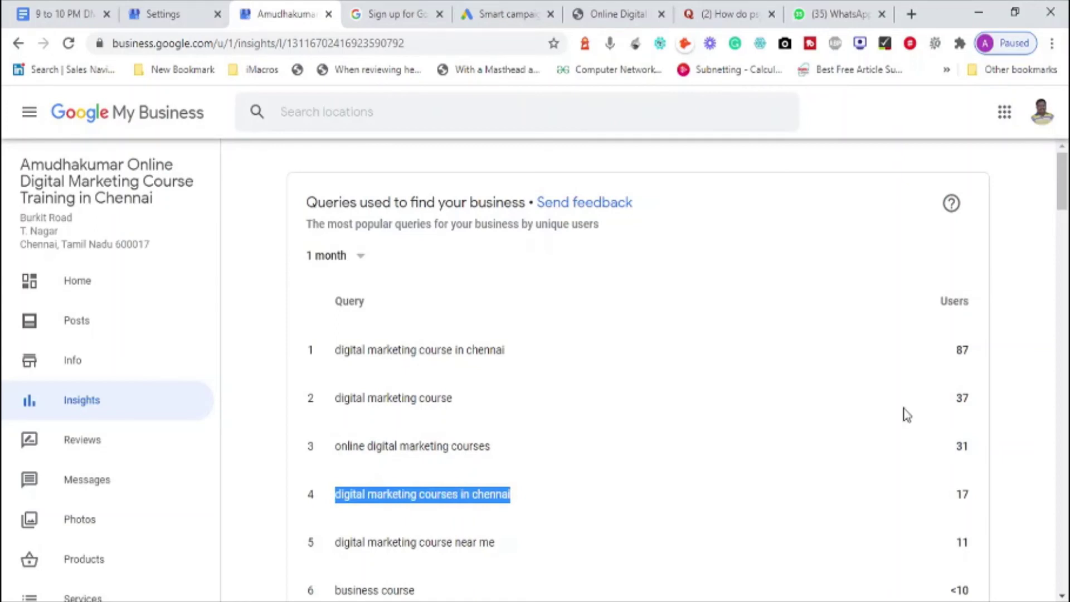
{"action": "left_click_drag", "start_coordinate": [1067, 198], "coordinate": [1068, 227]}
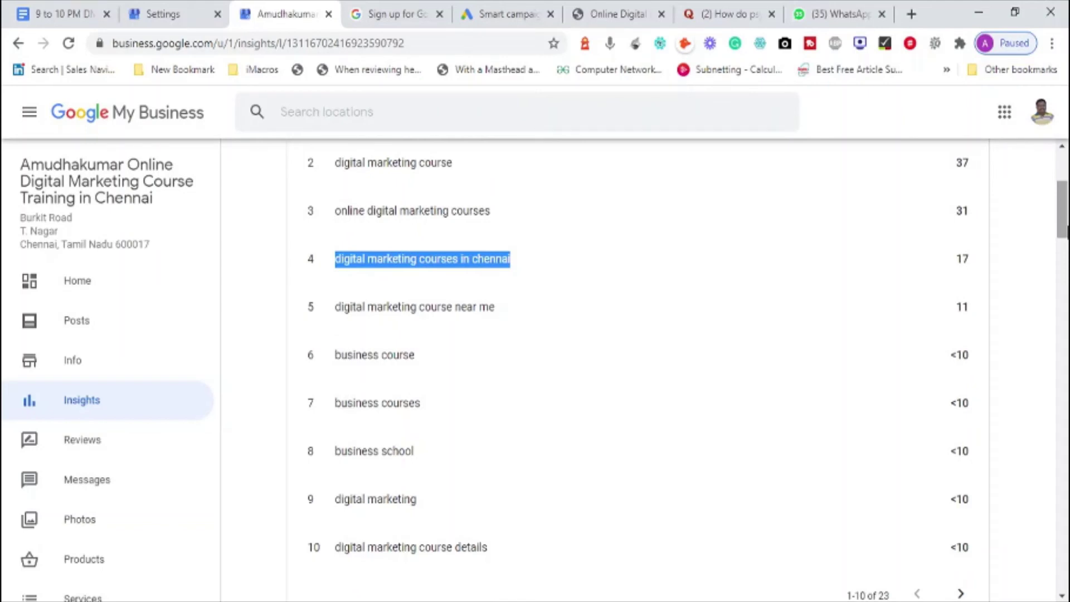
Step: Review the Insights charts for how customers search for the business, listing views on Search and Maps, and customer actions
{"action": "left_click_drag", "start_coordinate": [1065, 234], "coordinate": [1063, 290]}
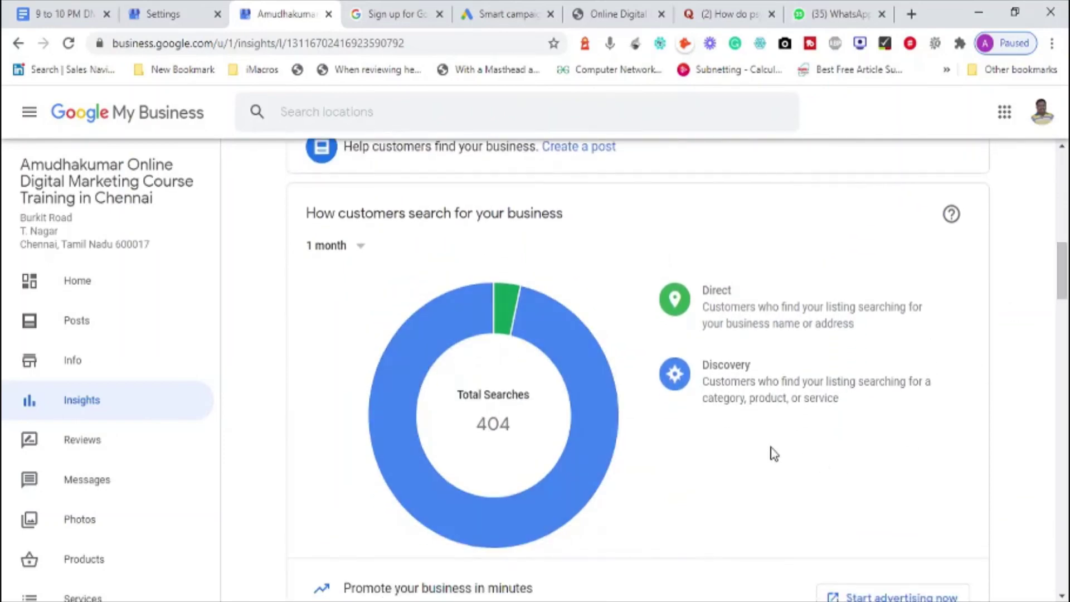
{"action": "mouse_move", "coordinate": [600, 446]}
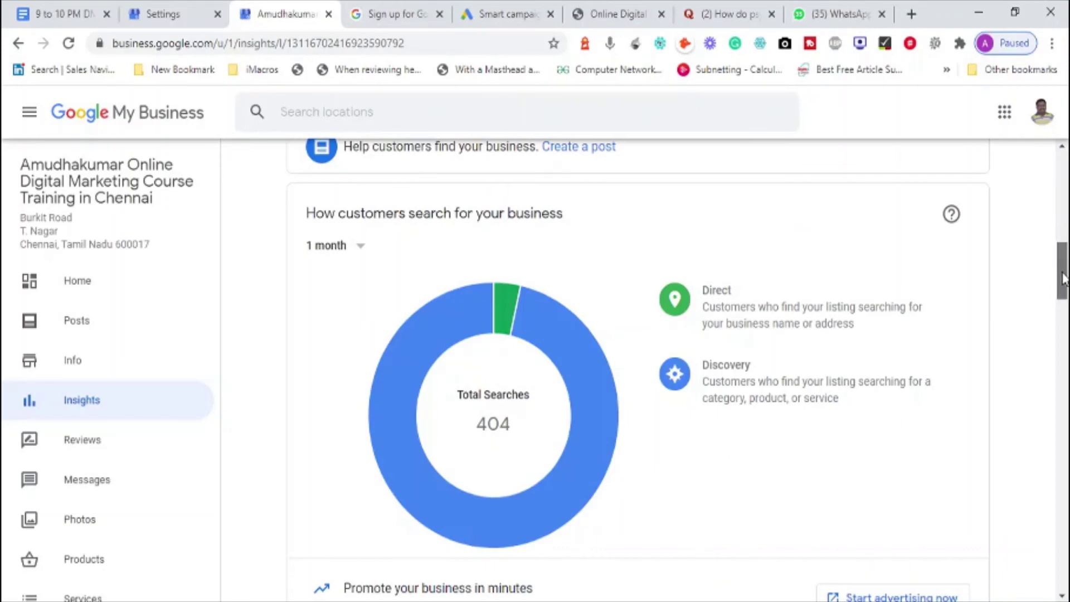
{"action": "left_click_drag", "start_coordinate": [1062, 281], "coordinate": [1059, 348]}
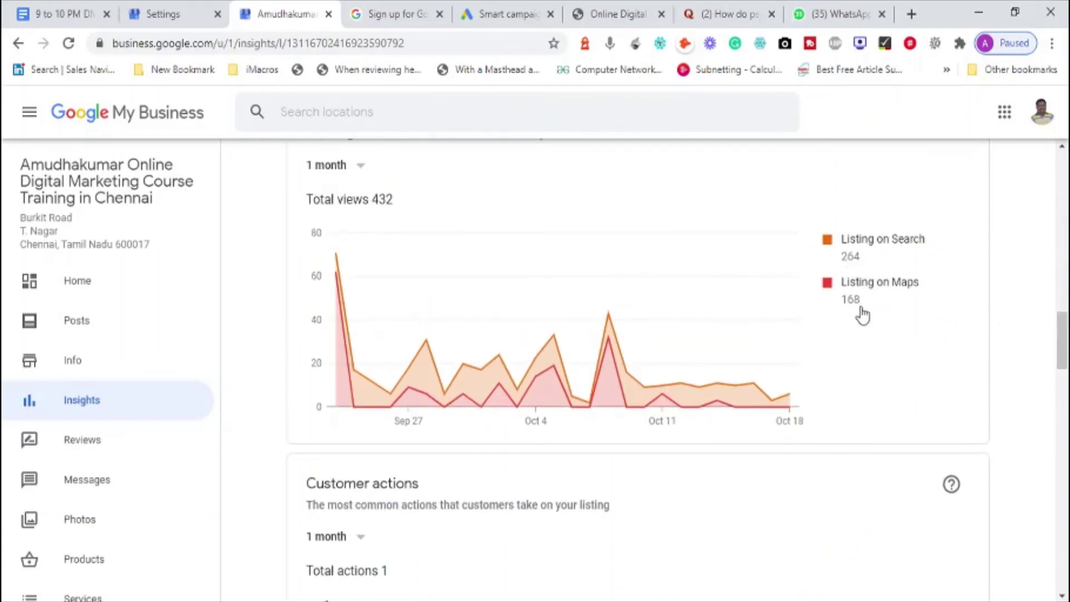
{"action": "left_click_drag", "start_coordinate": [1063, 353], "coordinate": [1064, 384]}
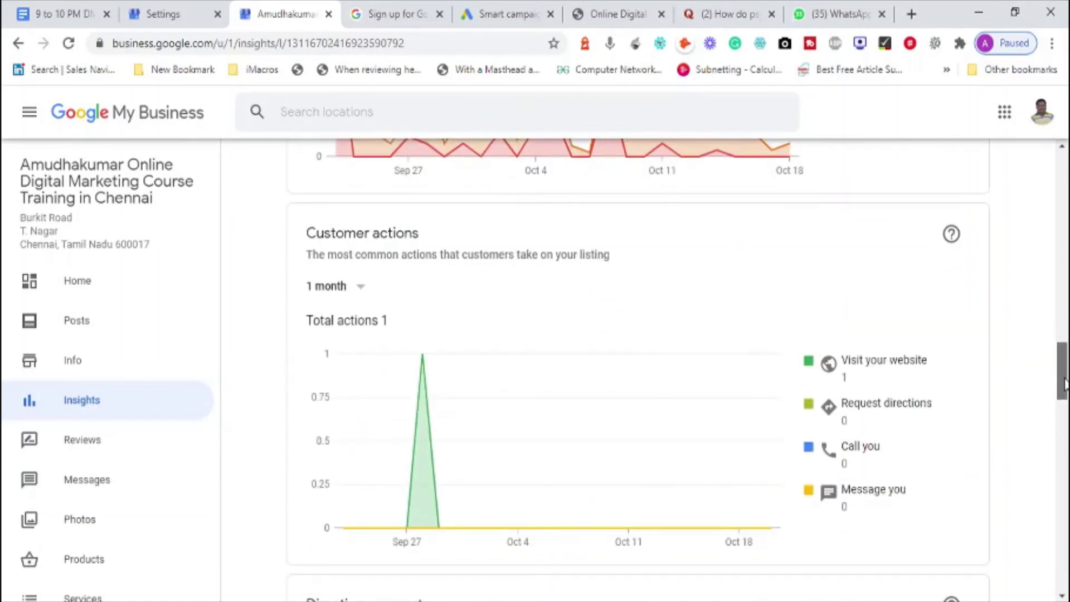
{"action": "left_click_drag", "start_coordinate": [1065, 384], "coordinate": [1064, 386]}
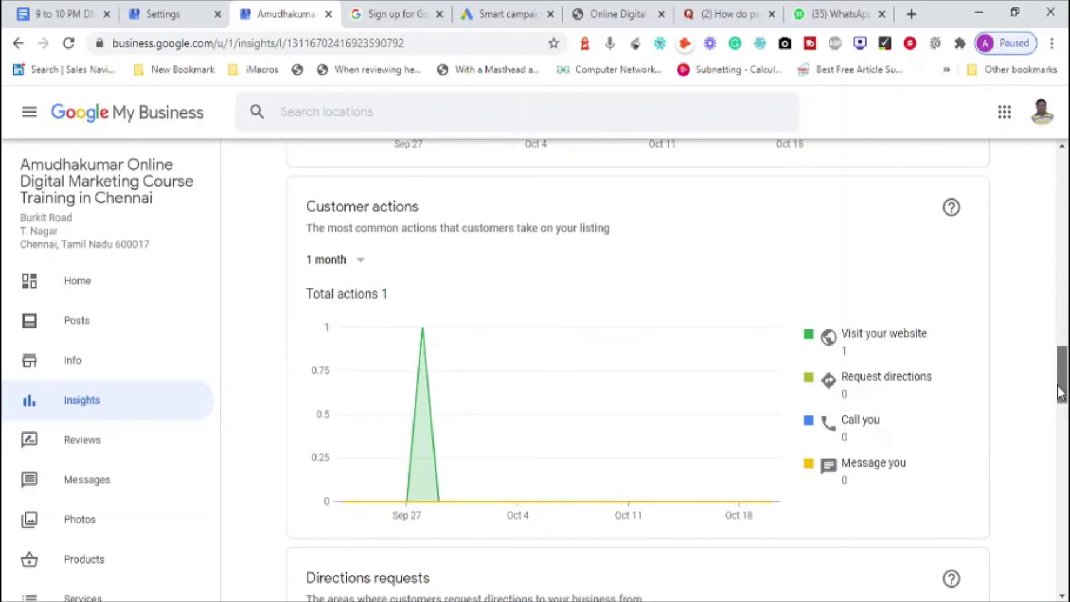
Step: Examine the phone calls, photo views and photo quantity charts in the remaining Insights, including the owner versus customer photo breakdown
{"action": "left_click_drag", "start_coordinate": [1062, 392], "coordinate": [1059, 497]}
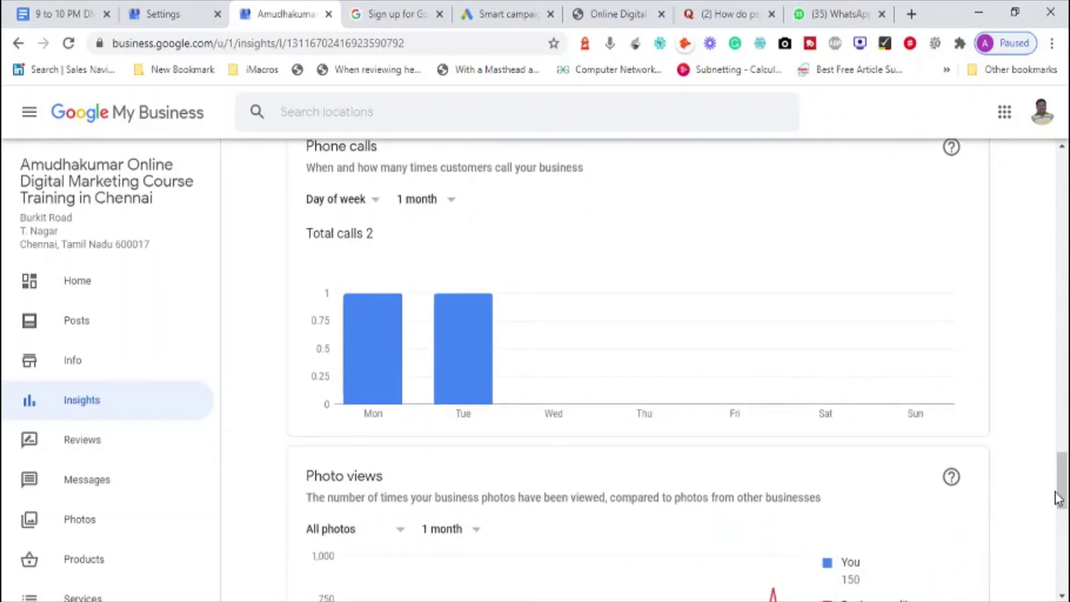
{"action": "left_click_drag", "start_coordinate": [1061, 490], "coordinate": [1061, 529]}
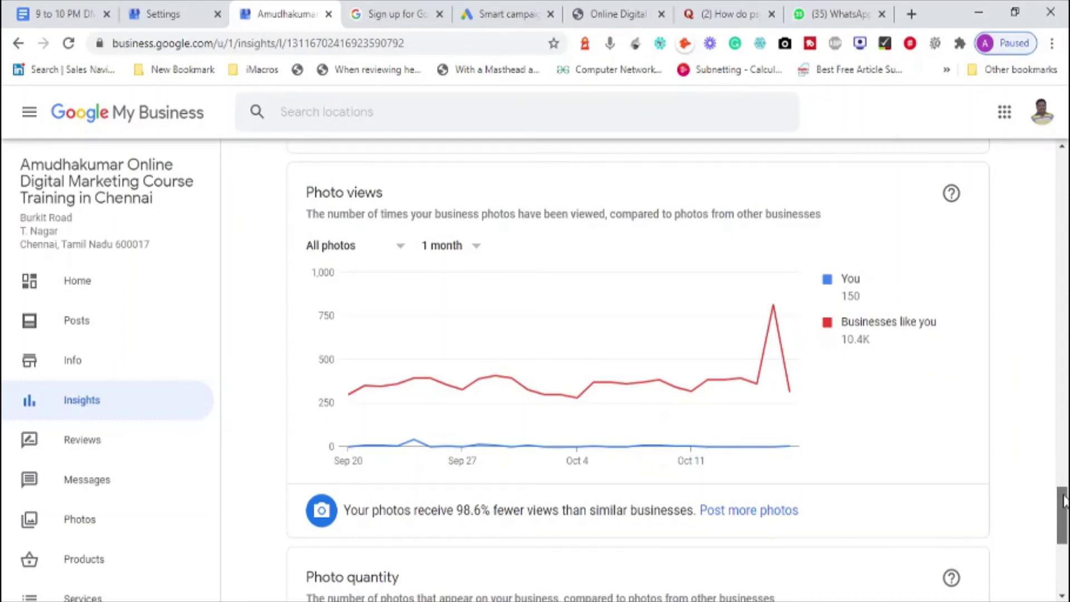
{"action": "left_click_drag", "start_coordinate": [1064, 501], "coordinate": [1060, 534]}
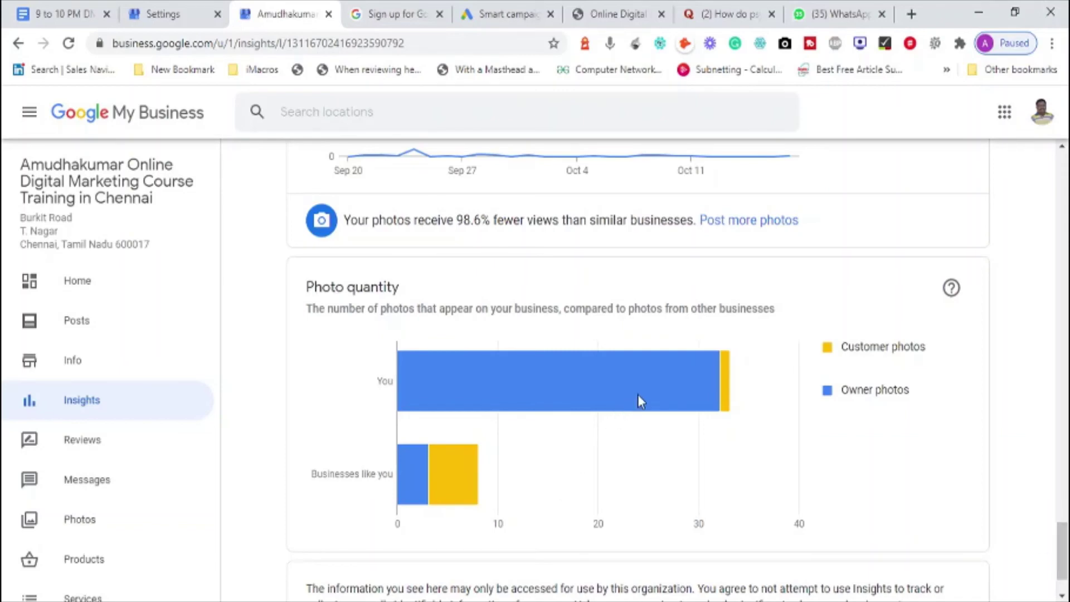
{"action": "mouse_move", "coordinate": [731, 387]}
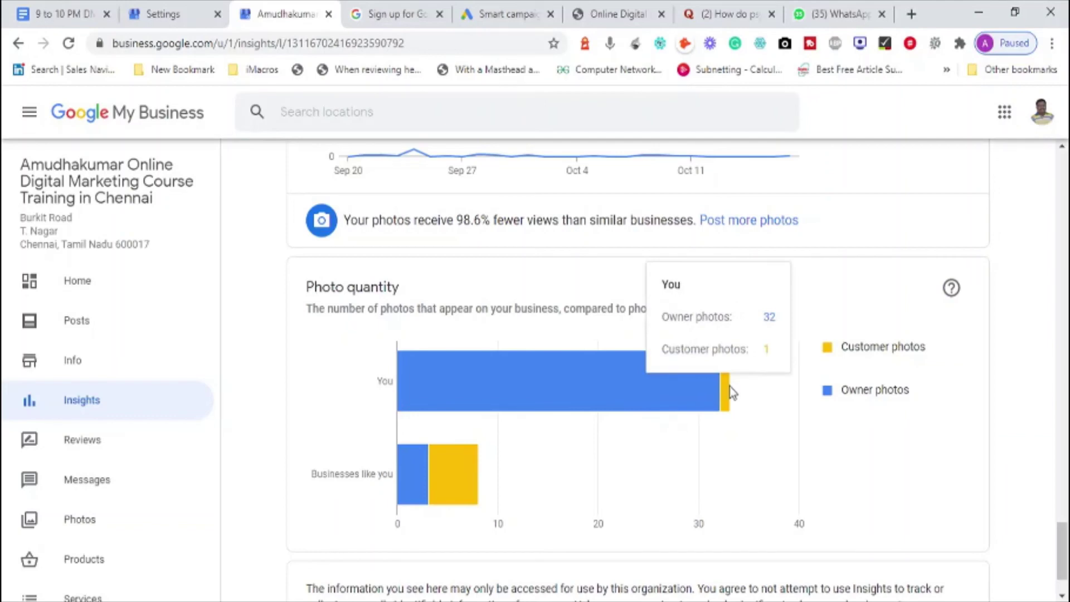
{"action": "mouse_move", "coordinate": [721, 503]}
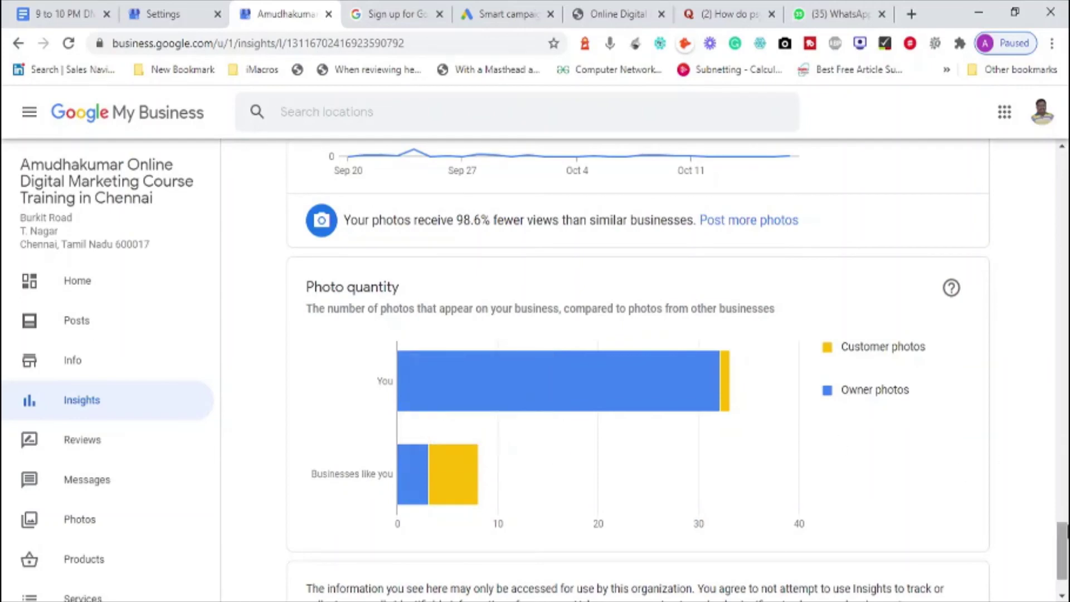
{"action": "mouse_move", "coordinate": [1062, 554]}
{"action": "left_mouse_down"}
{"action": "mouse_move", "coordinate": [1062, 516]}
{"action": "mouse_move", "coordinate": [1062, 558]}
{"action": "left_mouse_up"}
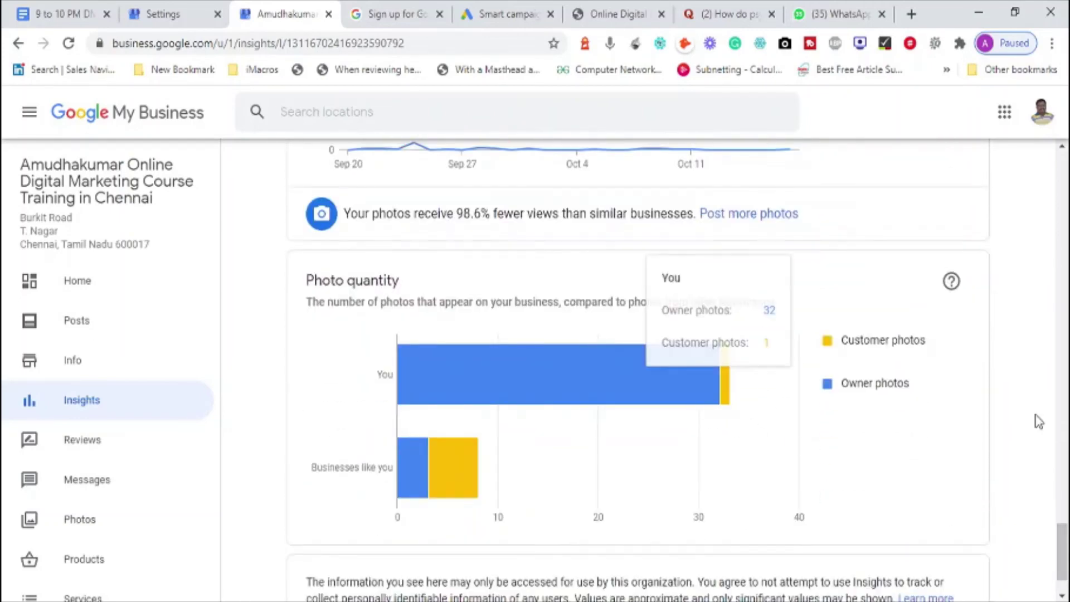
{"action": "left_click_drag", "start_coordinate": [1062, 555], "coordinate": [1062, 564]}
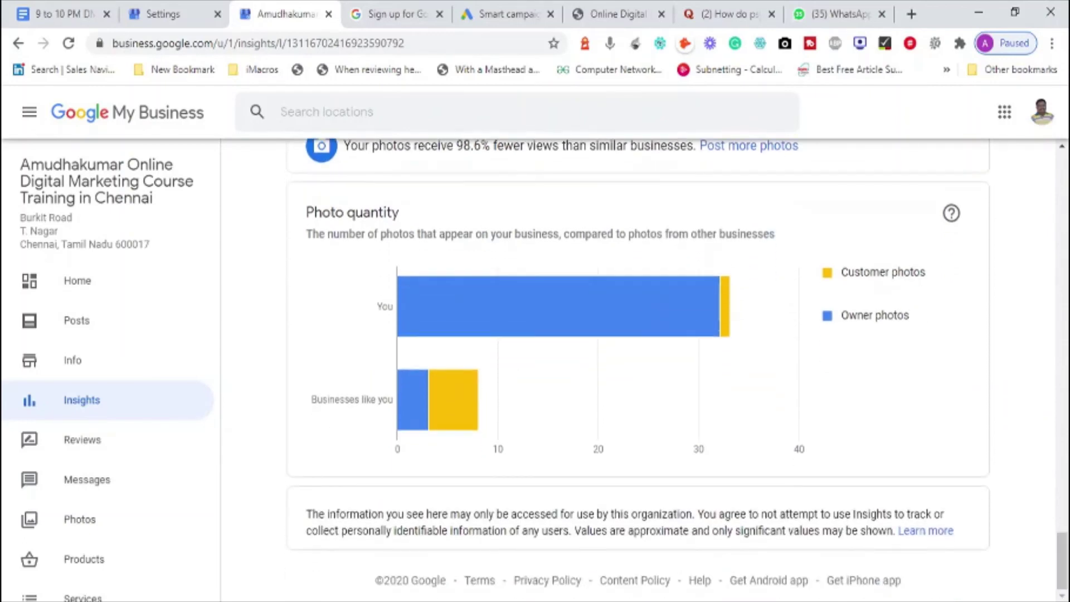
Step: Open the location's Reviews and look through the first two pages of all customer reviews
{"action": "left_click", "coordinate": [89, 442]}
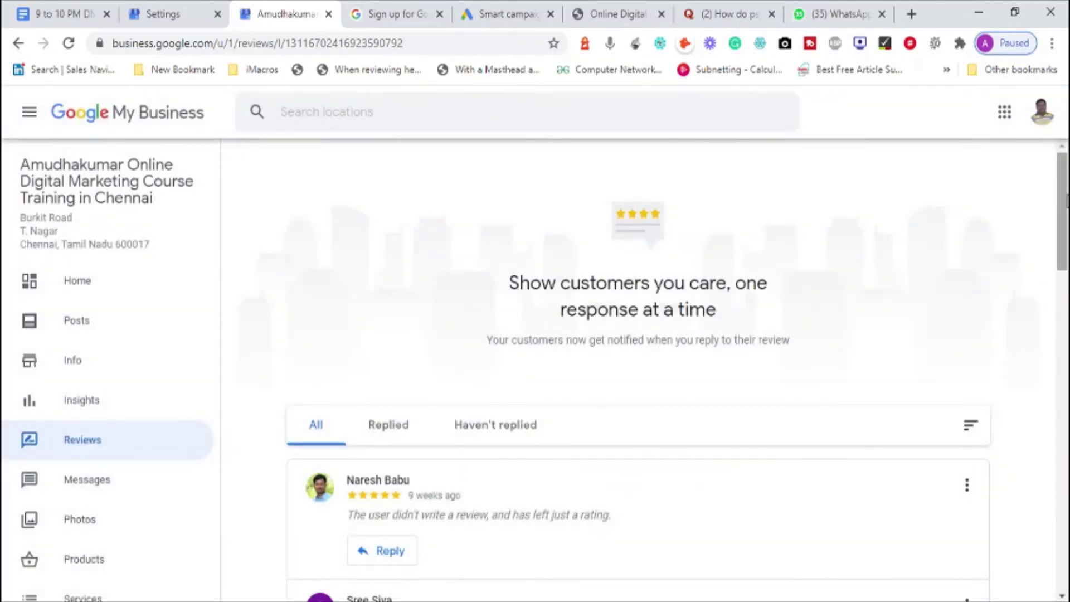
{"action": "left_click_drag", "start_coordinate": [1067, 201], "coordinate": [1066, 522]}
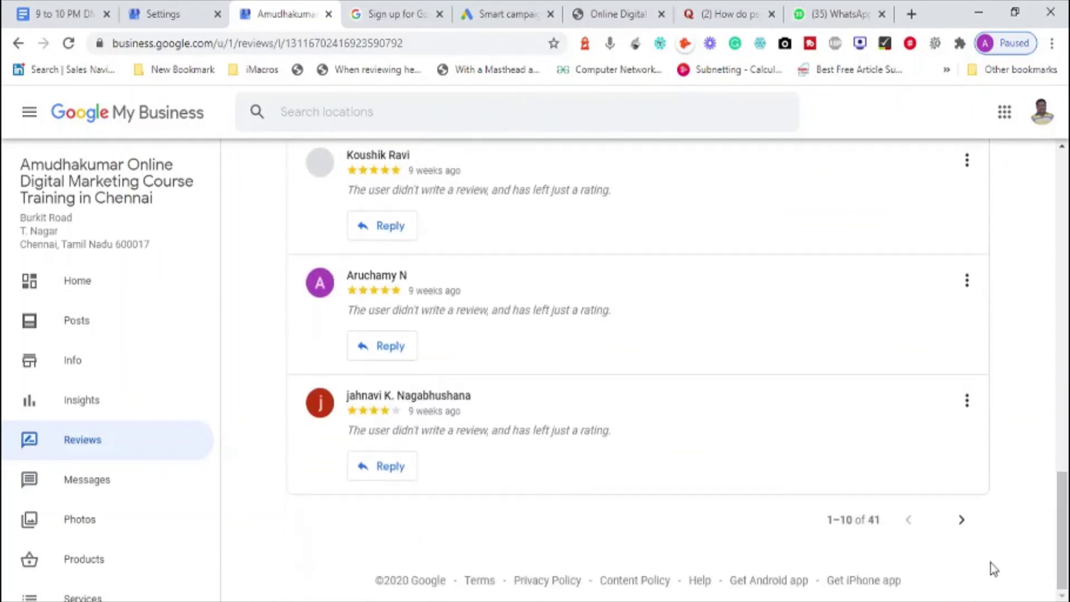
{"action": "left_click", "coordinate": [961, 520]}
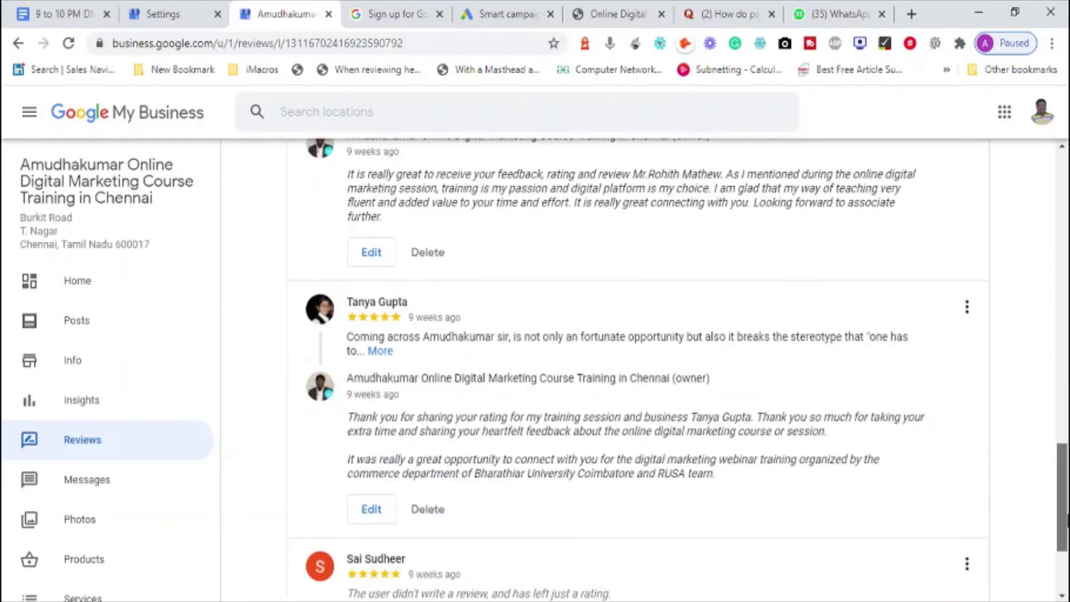
{"action": "left_click_drag", "start_coordinate": [1066, 527], "coordinate": [1046, 242]}
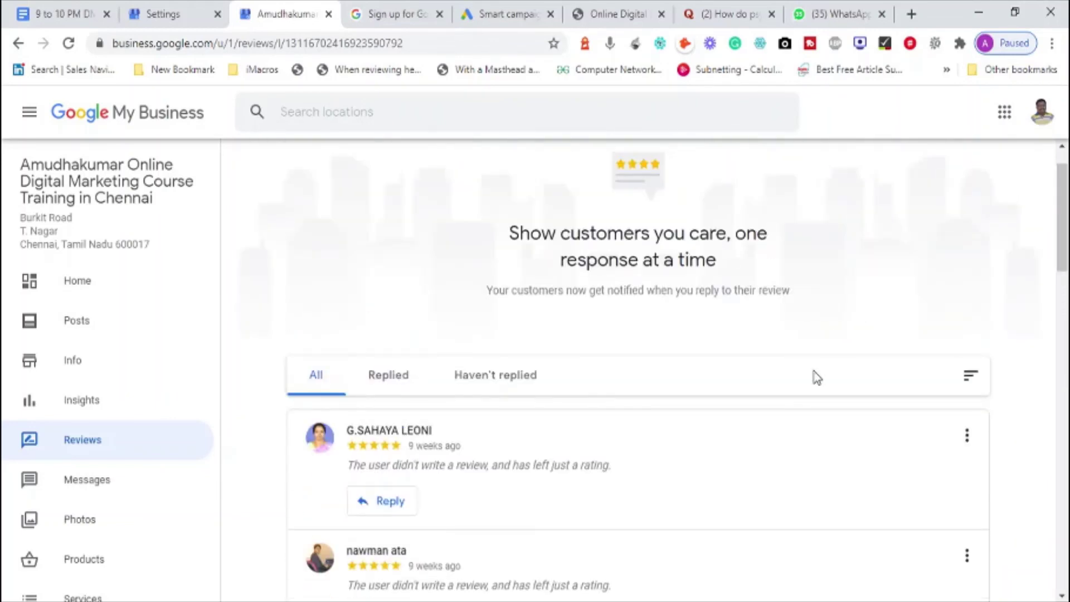
Step: Show only the replied reviews and expand the full text of the review that begins "Coming across"
{"action": "left_click", "coordinate": [396, 379]}
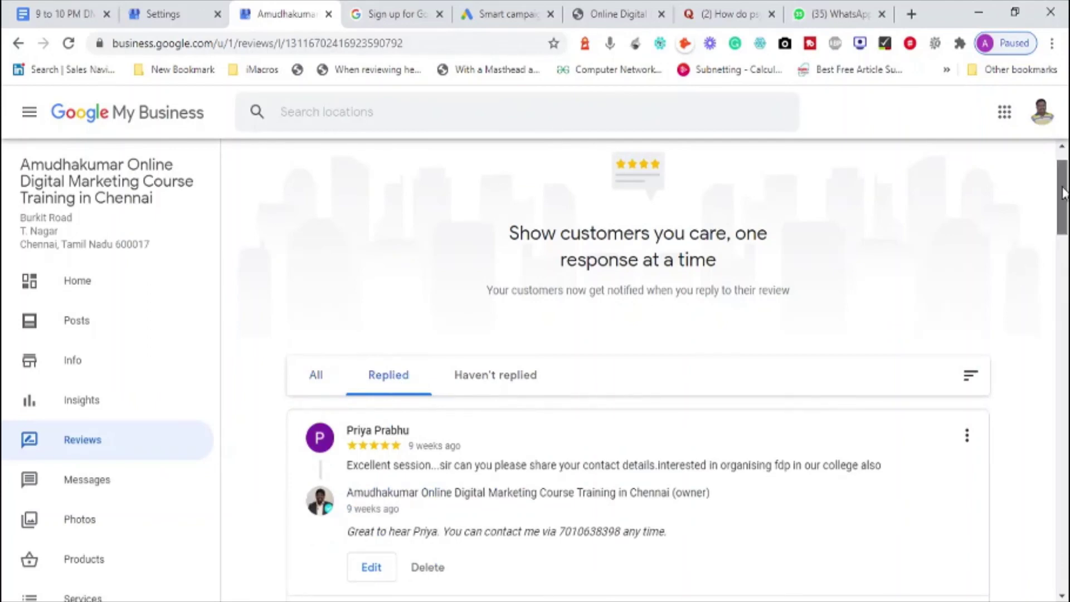
{"action": "left_click_drag", "start_coordinate": [1063, 195], "coordinate": [1064, 276]}
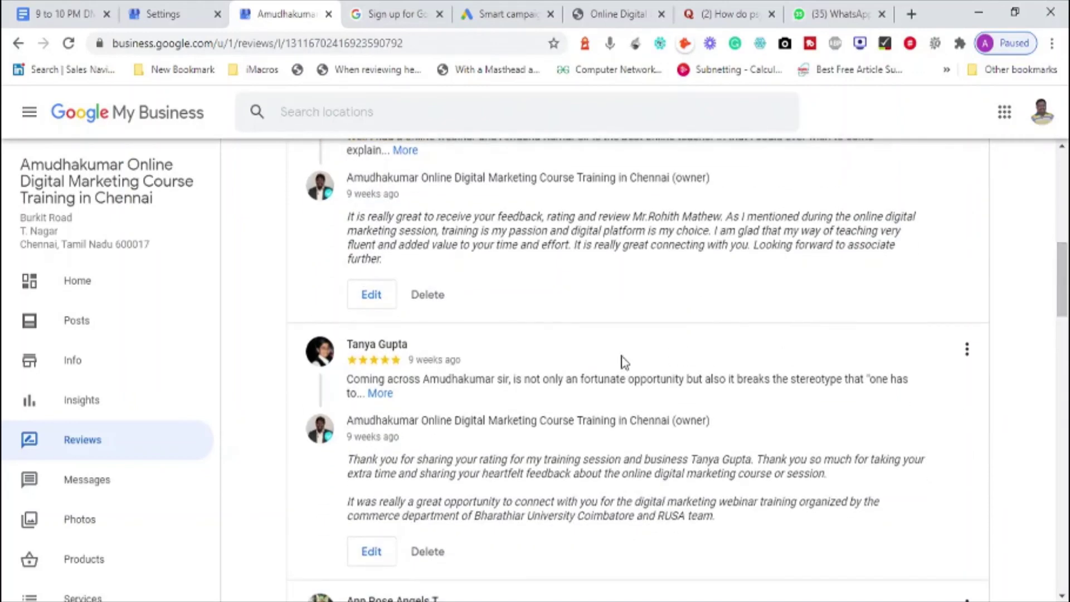
{"action": "left_click", "coordinate": [382, 394]}
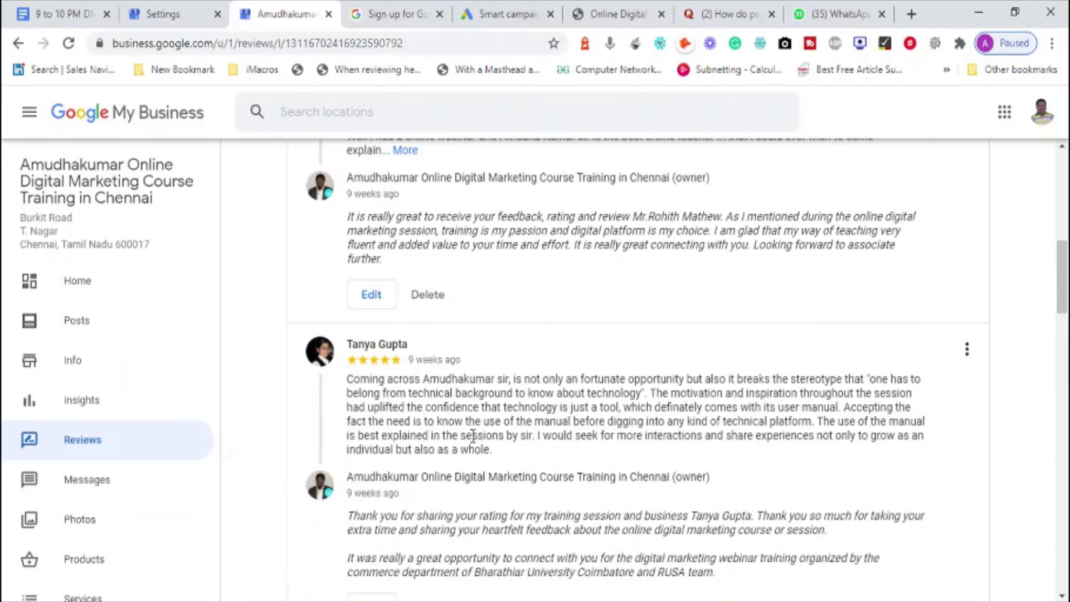
{"action": "left_click_drag", "start_coordinate": [347, 379], "coordinate": [548, 394]}
{"action": "left_click", "coordinate": [593, 417]}
{"action": "left_click_drag", "start_coordinate": [1059, 285], "coordinate": [1028, 211]}
{"action": "scroll", "coordinate": [1027, 211], "scroll_direction": "up", "scroll_amount": 2}
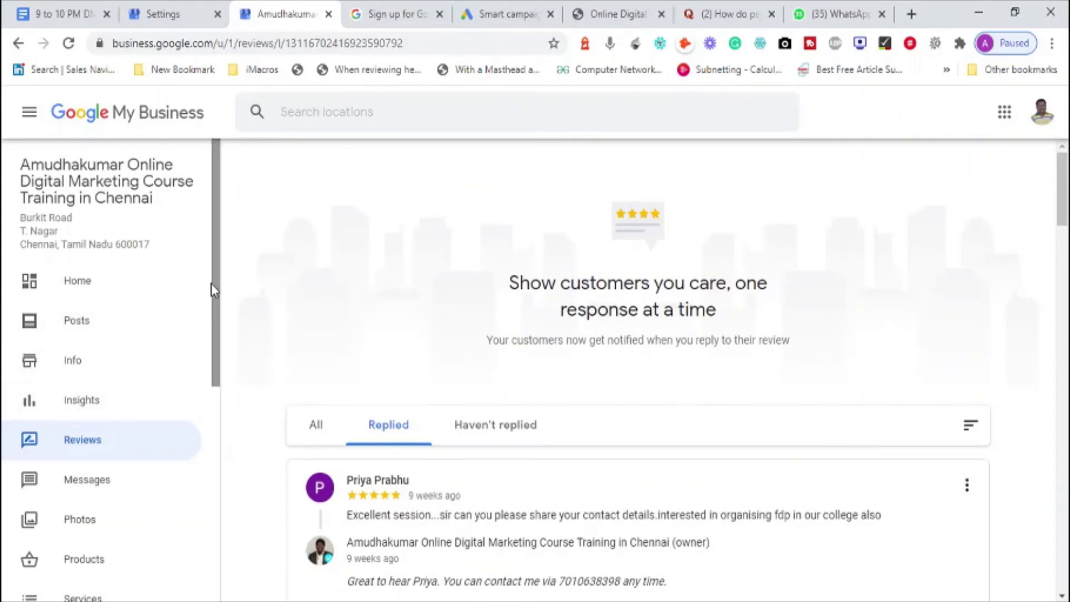
Step: Open the location's Website section, view the live business site, and read its cover photo area and Updates post
{"action": "left_click_drag", "start_coordinate": [211, 283], "coordinate": [223, 447]}
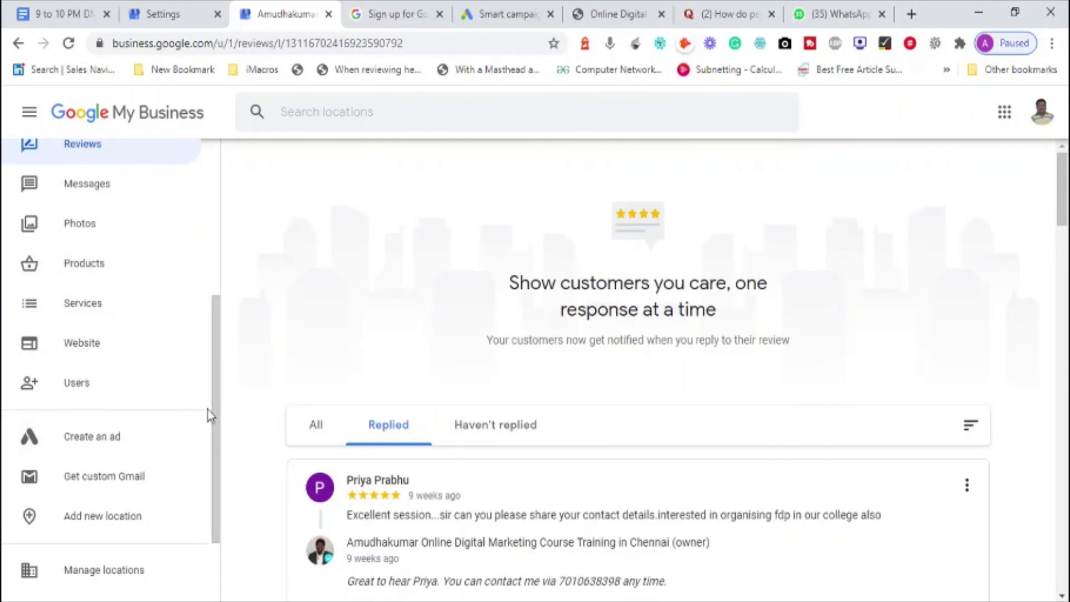
{"action": "left_click", "coordinate": [101, 354]}
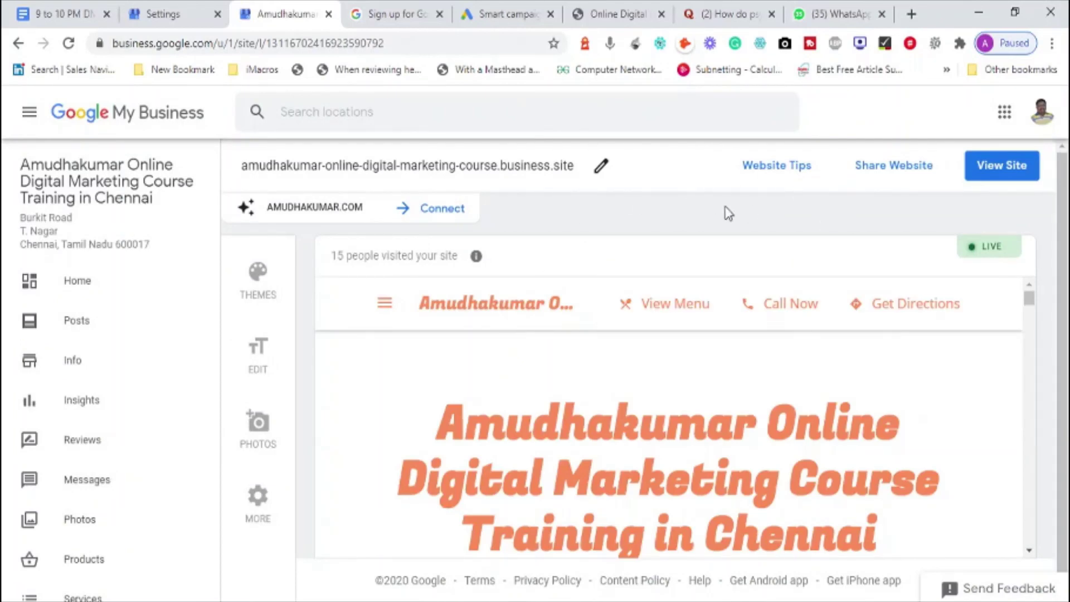
{"action": "left_click", "coordinate": [993, 169]}
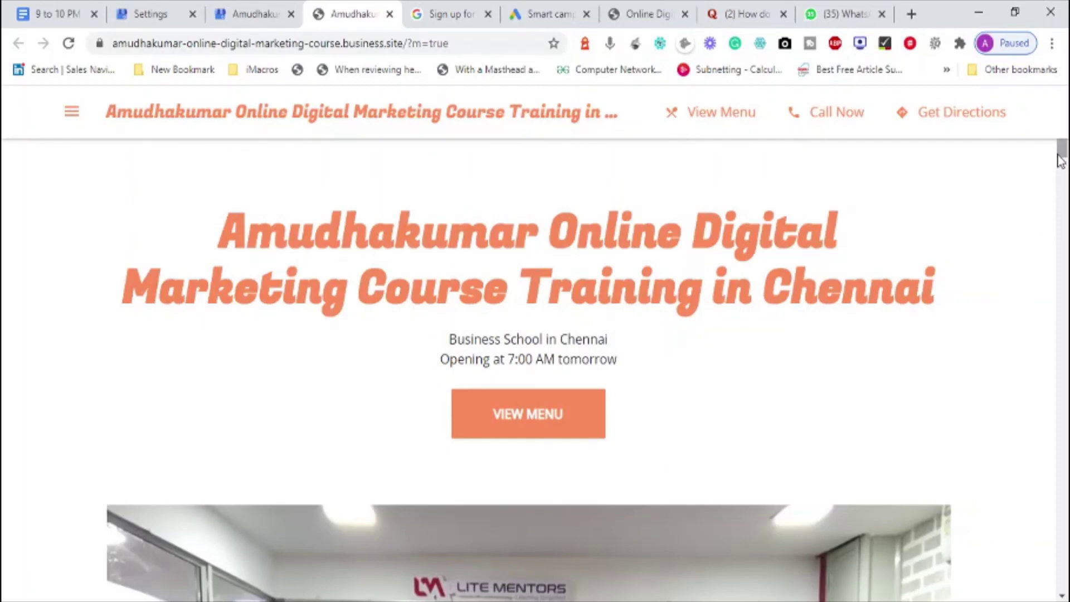
{"action": "left_click_drag", "start_coordinate": [1061, 160], "coordinate": [1067, 203]}
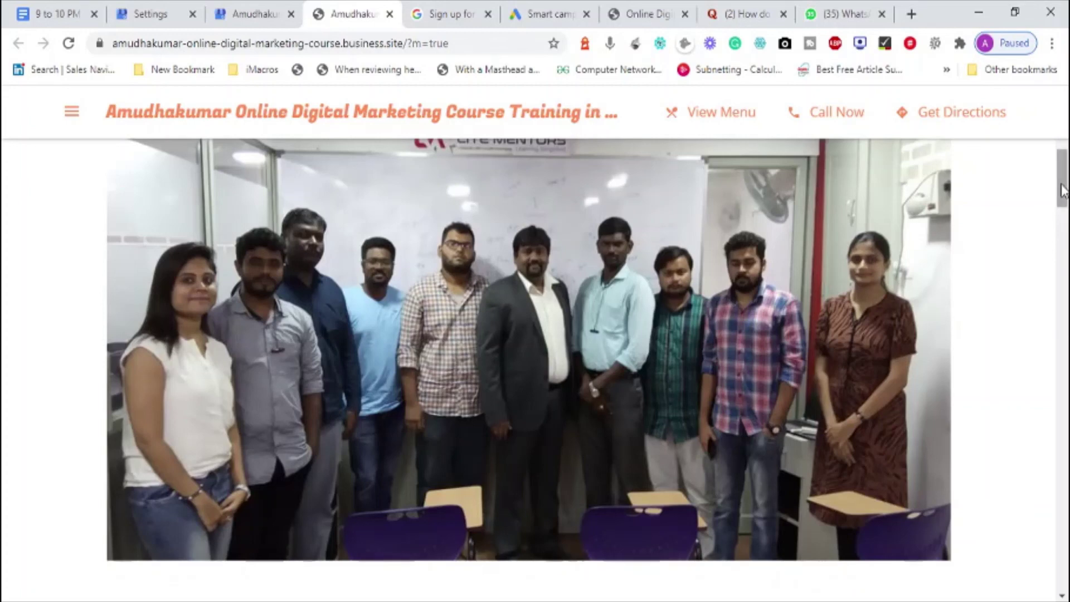
{"action": "left_click_drag", "start_coordinate": [1062, 190], "coordinate": [1062, 253]}
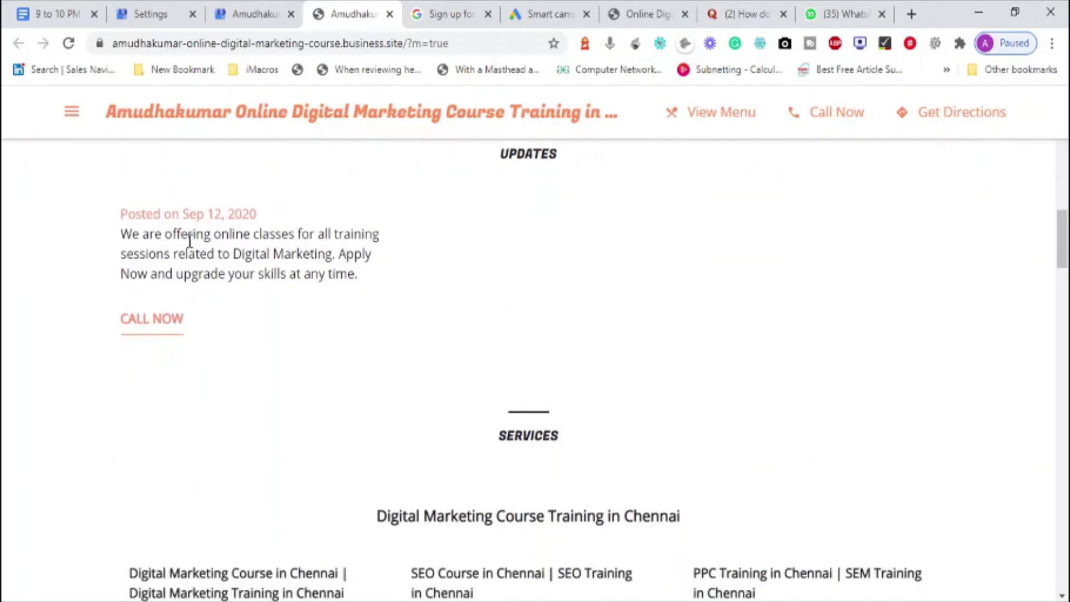
{"action": "triple_click", "coordinate": [256, 237]}
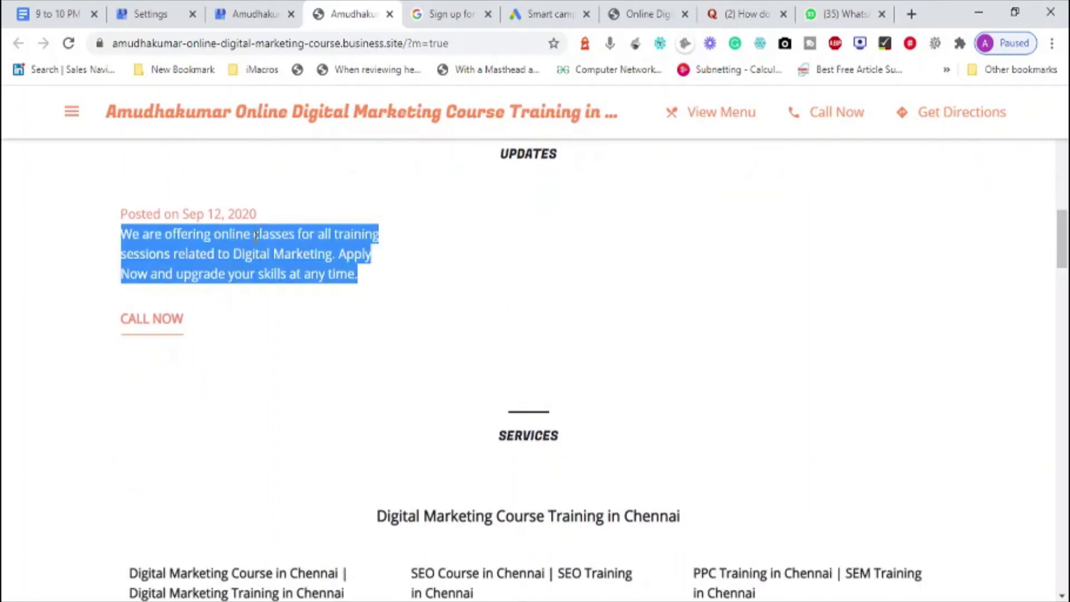
{"action": "left_click", "coordinate": [314, 244]}
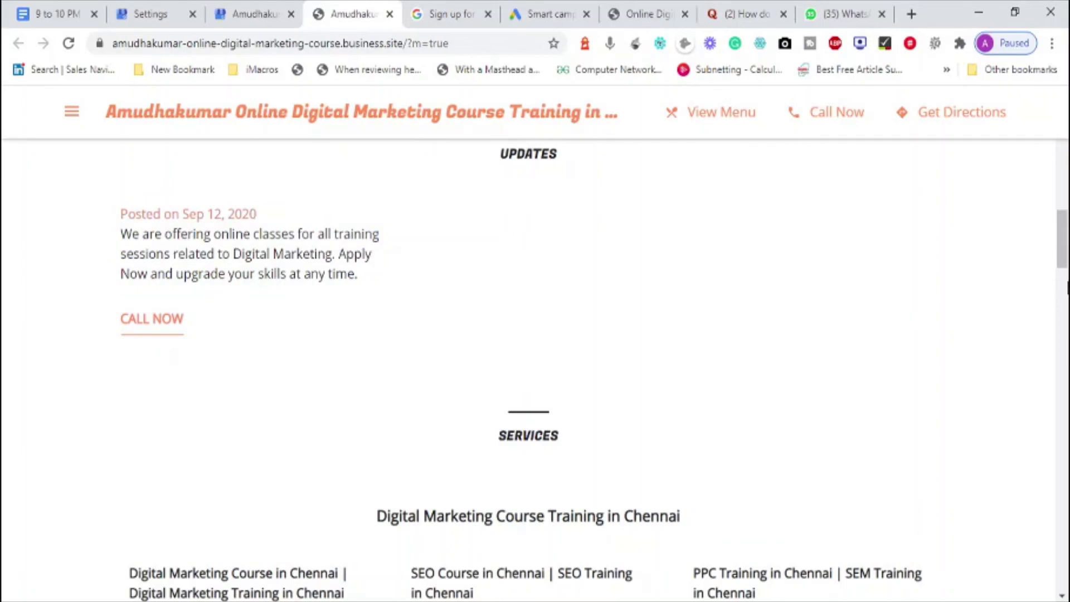
Step: Examine the site's Services descriptions and course prices, and its Testimonials section
{"action": "left_click_drag", "start_coordinate": [1063, 248], "coordinate": [1063, 286]}
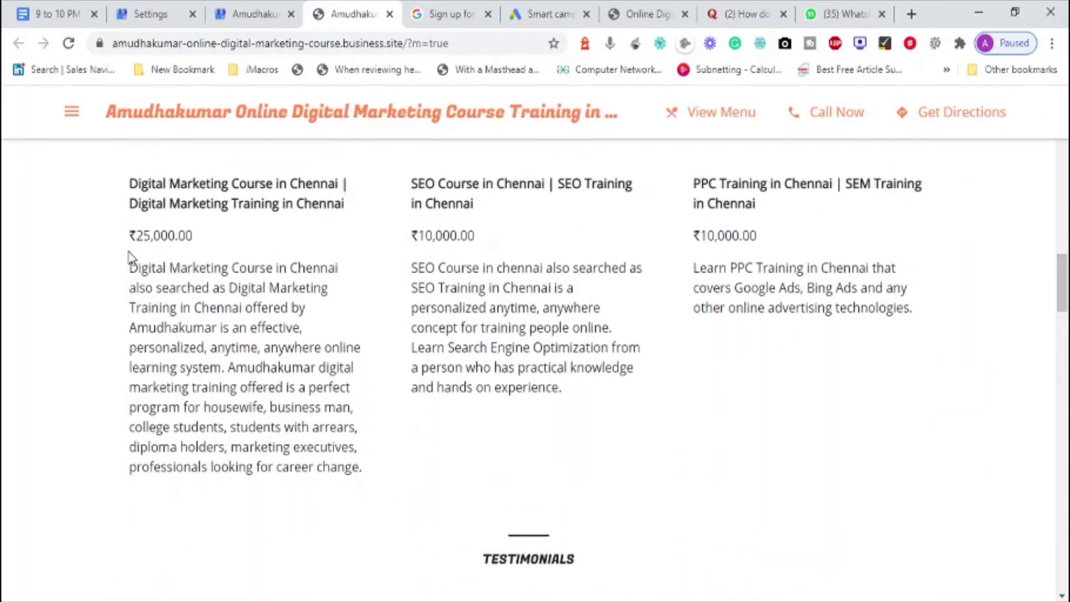
{"action": "left_click_drag", "start_coordinate": [694, 266], "coordinate": [913, 309]}
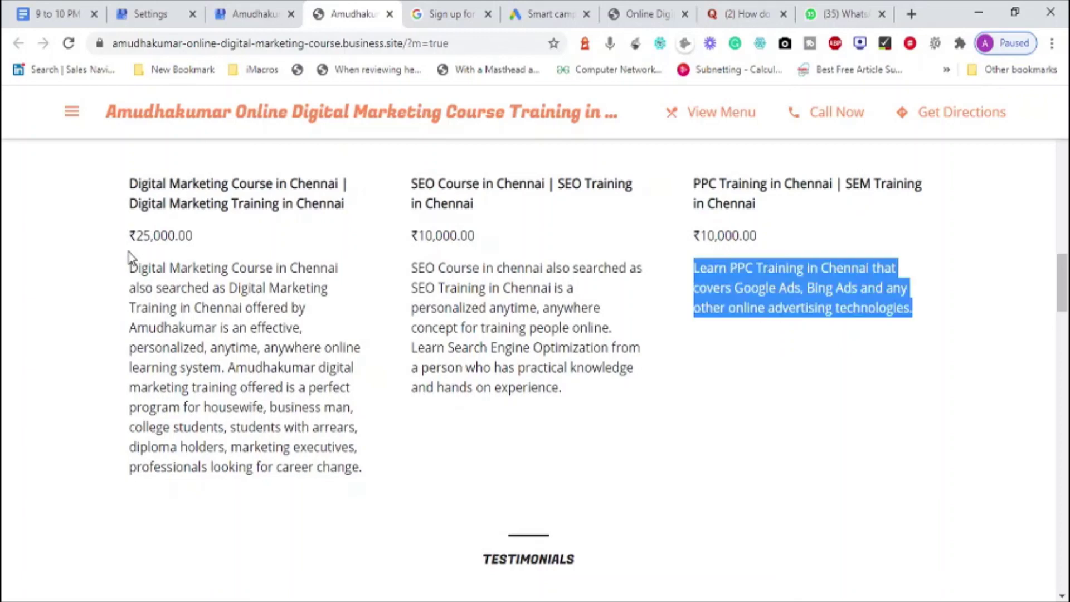
{"action": "double_click", "coordinate": [153, 235]}
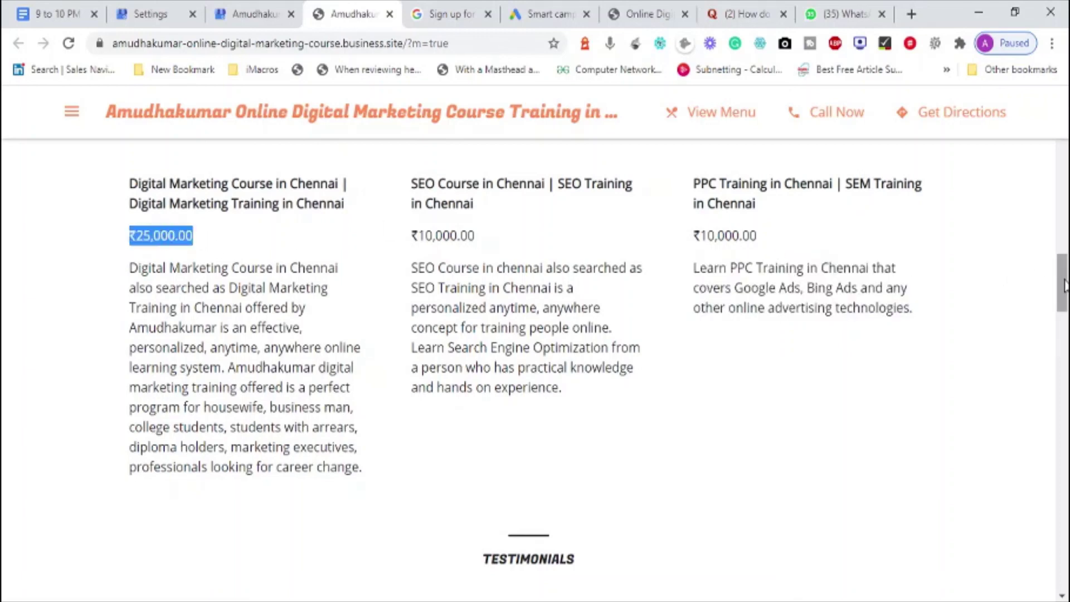
{"action": "left_click_drag", "start_coordinate": [1063, 285], "coordinate": [1063, 328]}
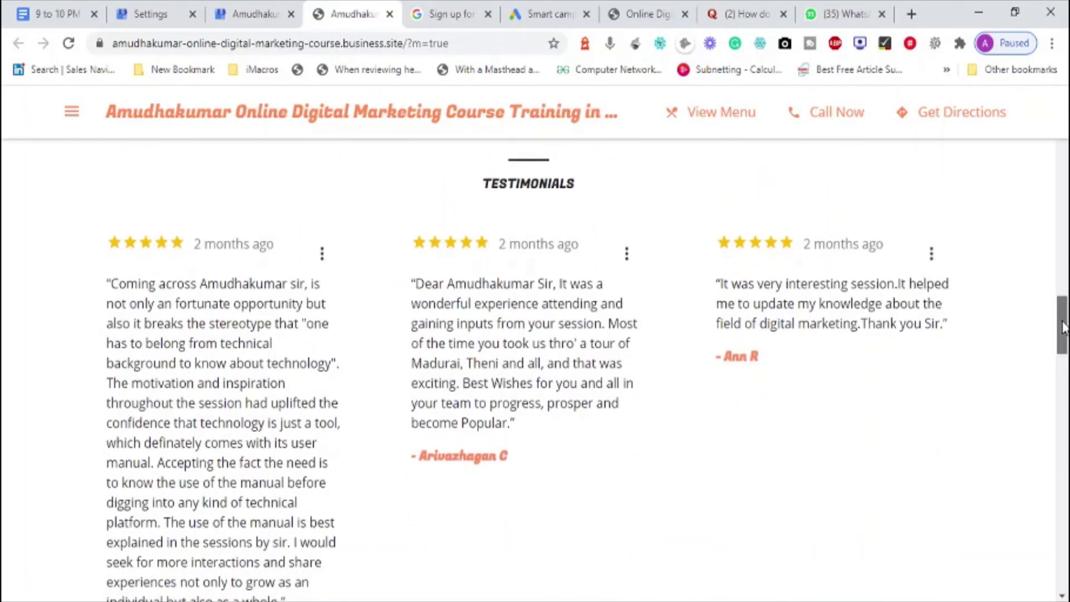
{"action": "left_click_drag", "start_coordinate": [1063, 328], "coordinate": [1063, 398]}
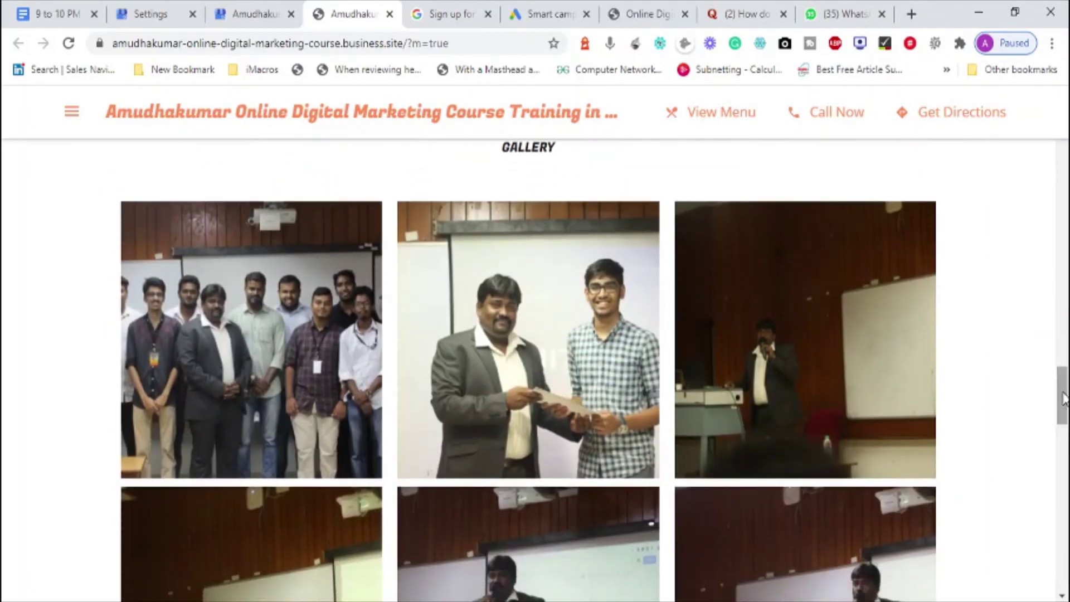
Step: Look through the site's photo gallery and the contact, address and business hours details at the end of the page
{"action": "left_click_drag", "start_coordinate": [1063, 398], "coordinate": [1063, 397]}
{"action": "left_click_drag", "start_coordinate": [1063, 397], "coordinate": [1063, 564]}
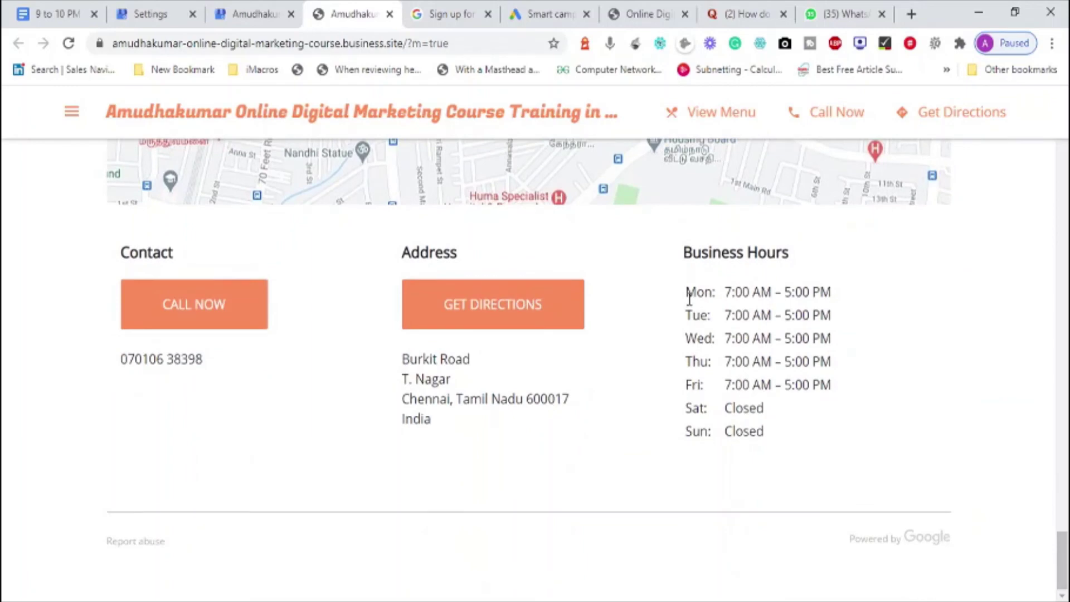
{"action": "left_click_drag", "start_coordinate": [690, 300], "coordinate": [740, 407]}
{"action": "left_click", "coordinate": [480, 370]}
Step: Check the site header's Get Directions link in Google Maps, and close the map again
{"action": "left_click_drag", "start_coordinate": [1062, 558], "coordinate": [1032, 7]}
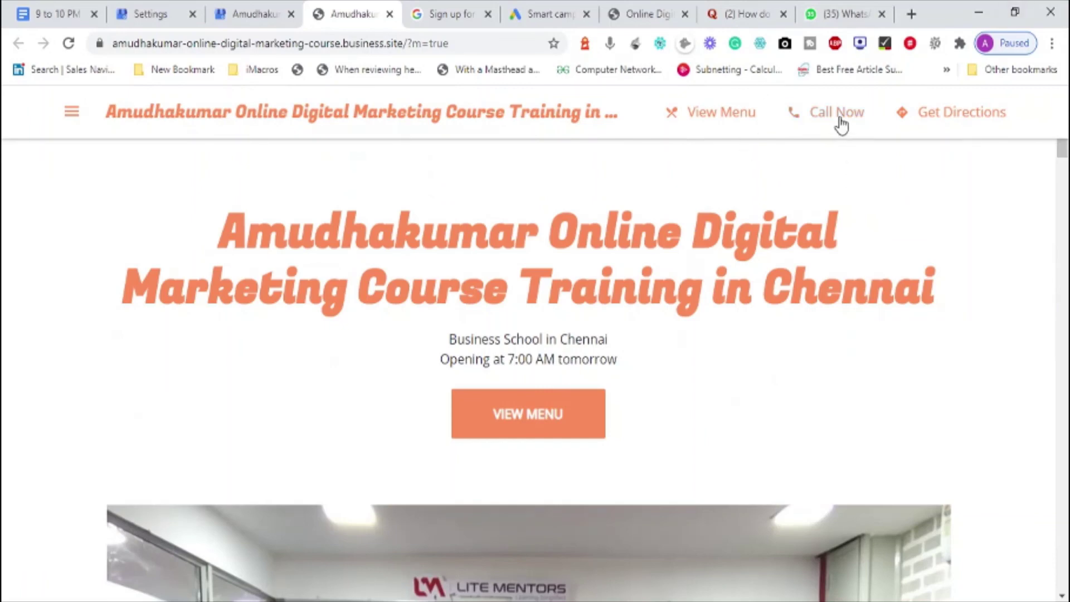
{"action": "left_click", "coordinate": [979, 122]}
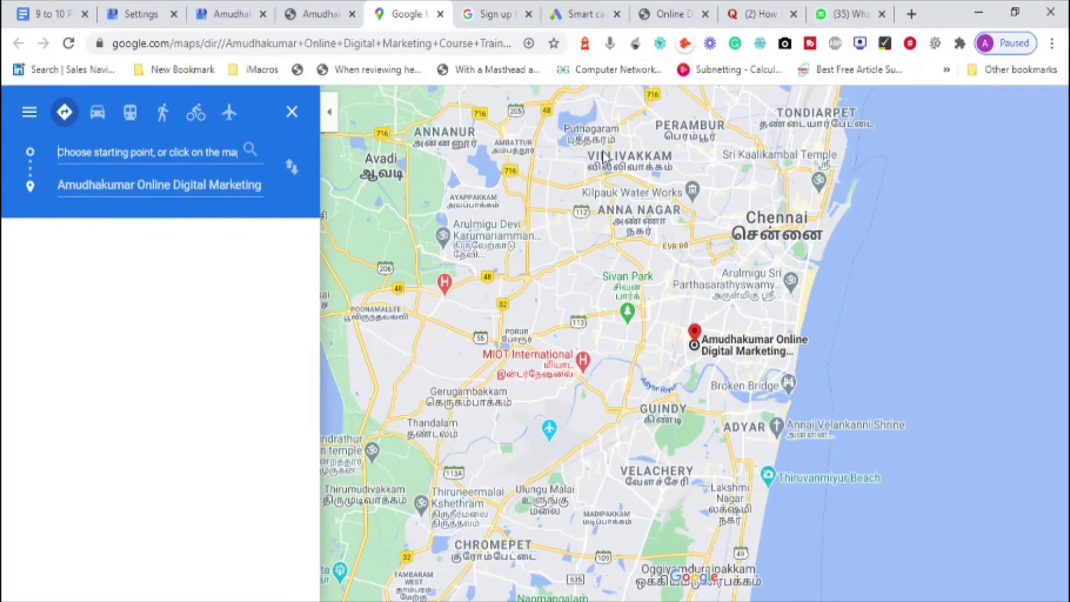
{"action": "left_click", "coordinate": [441, 17]}
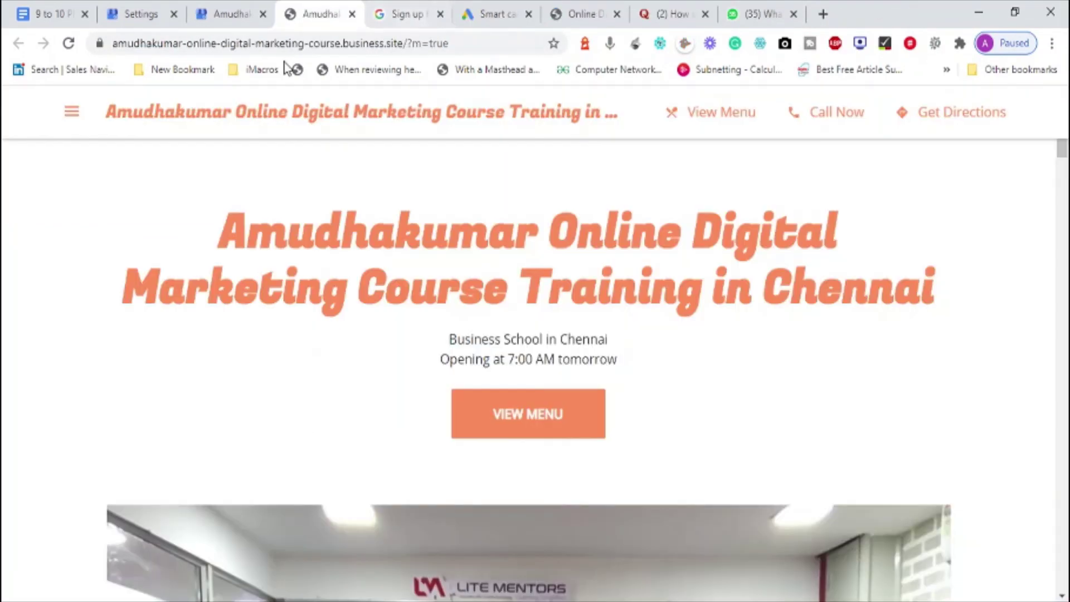
Step: Return to the Google My Business dashboard and open the location's Home page
{"action": "left_click", "coordinate": [209, 16]}
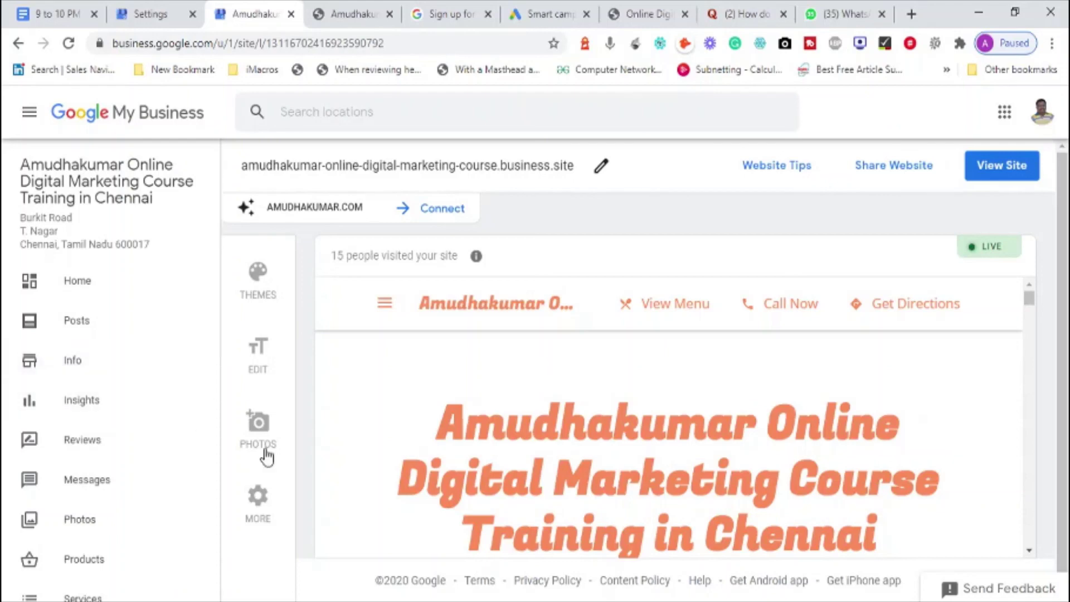
{"action": "mouse_move", "coordinate": [220, 347]}
{"action": "left_mouse_down"}
{"action": "mouse_move", "coordinate": [232, 592]}
{"action": "mouse_move", "coordinate": [211, 406]}
{"action": "mouse_move", "coordinate": [220, 328]}
{"action": "left_mouse_up"}
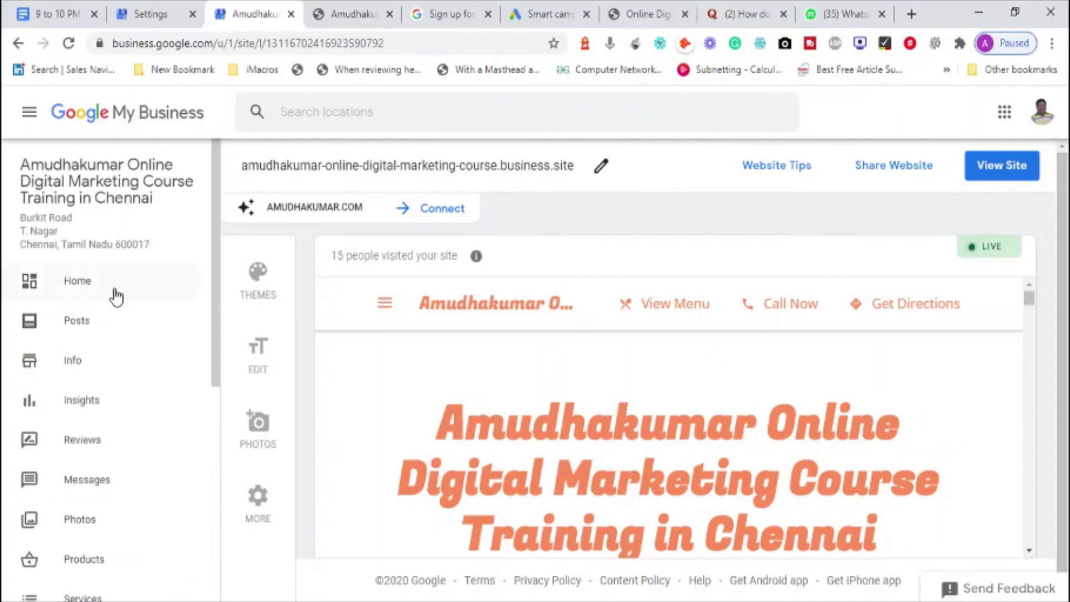
{"action": "left_click", "coordinate": [81, 285]}
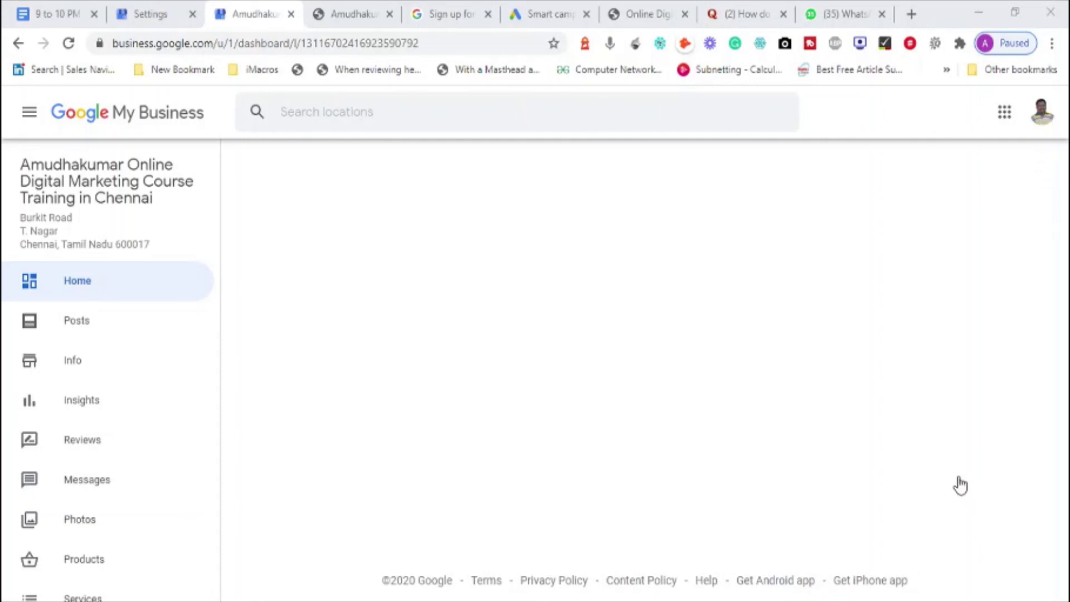
{"action": "left_click", "coordinate": [671, 396]}
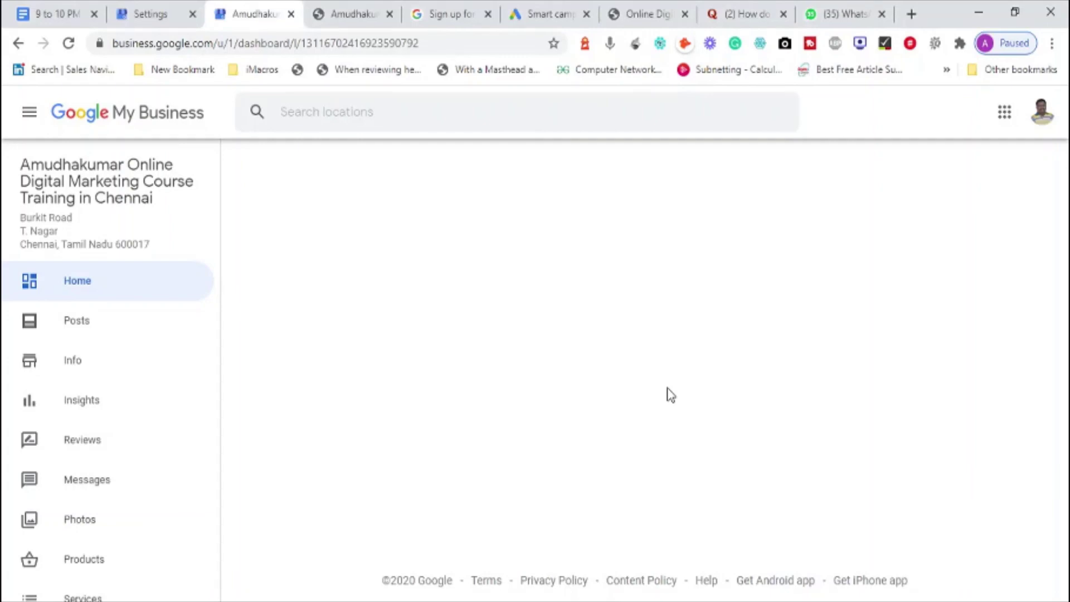